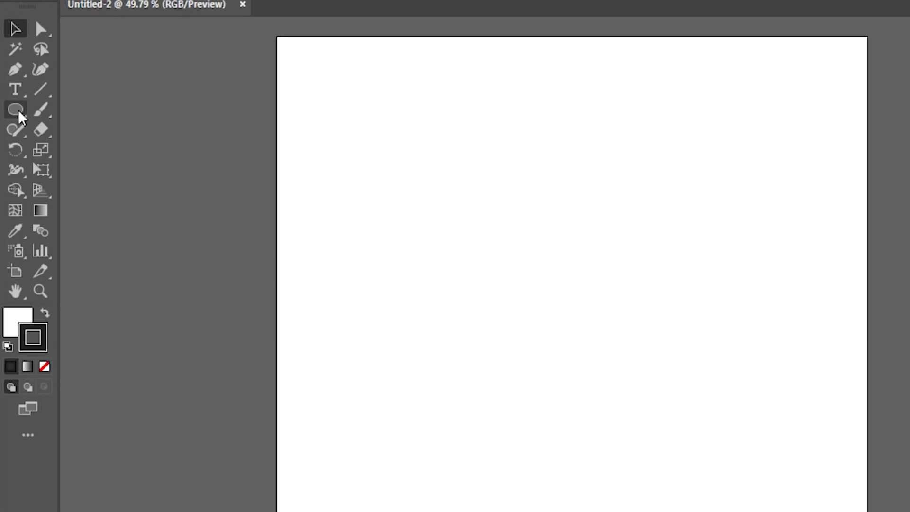
- Draw a tall rectangle near the middle of the artboard with the Rectangle tool and set its fill to None
{"action": "left_click", "coordinate": [17, 110]}
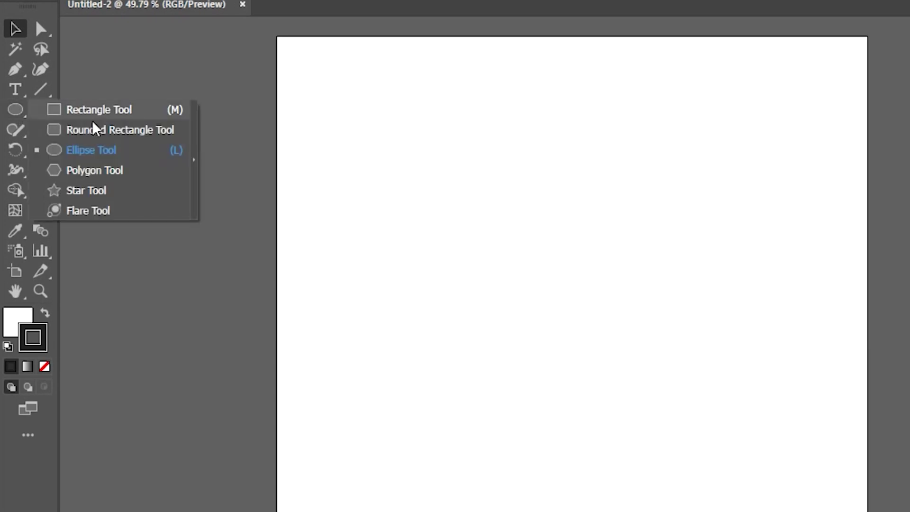
{"action": "left_click", "coordinate": [121, 114]}
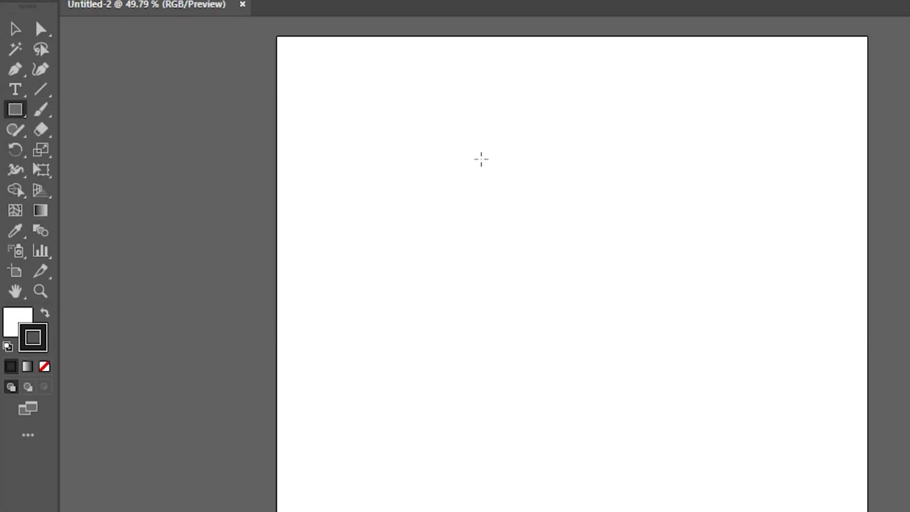
{"action": "left_click_drag", "start_coordinate": [445, 142], "coordinate": [582, 497]}
{"action": "left_click", "coordinate": [26, 318]}
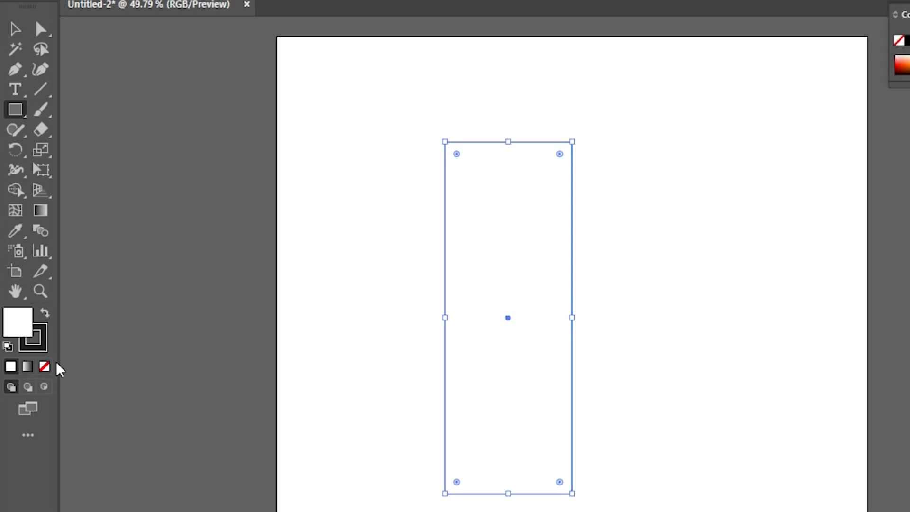
{"action": "left_click", "coordinate": [45, 367]}
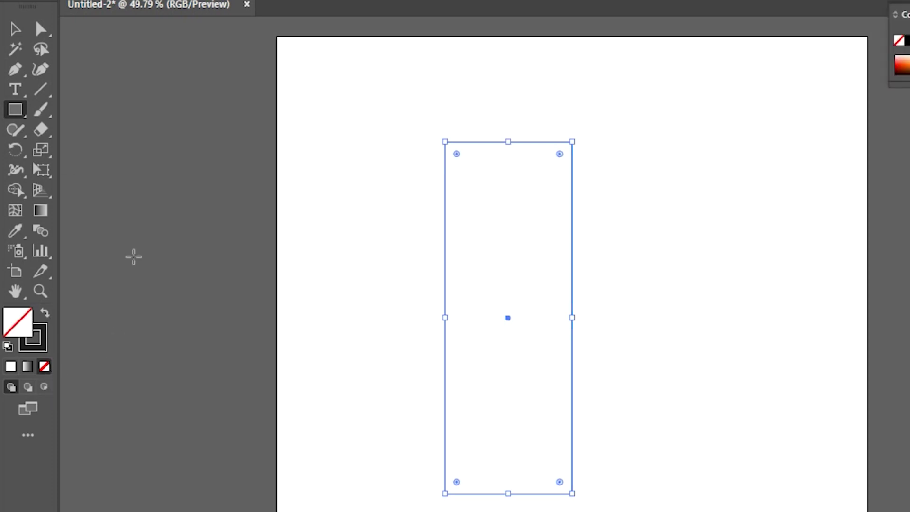
- Draw a circle centred on the upper part of the rectangle's right edge and duplicate it twice down that edge at equal spacing
{"action": "left_click", "coordinate": [16, 110]}
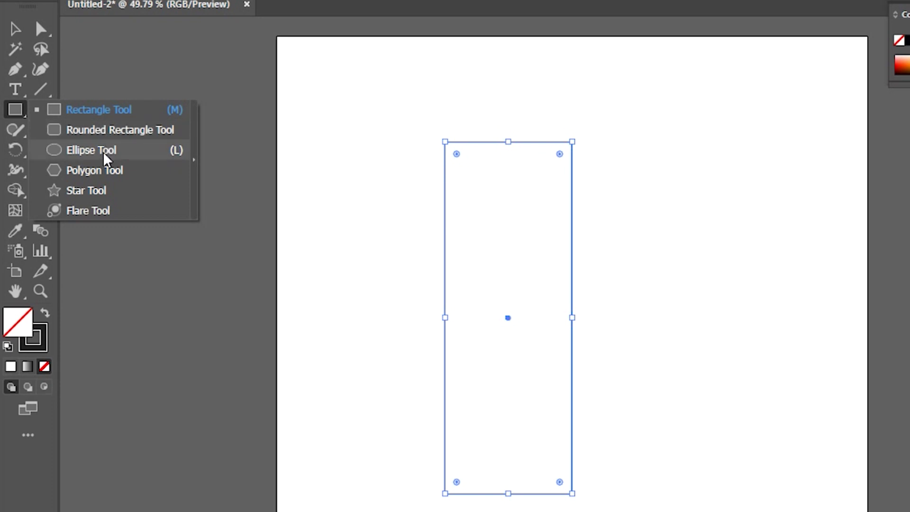
{"action": "left_click", "coordinate": [106, 155]}
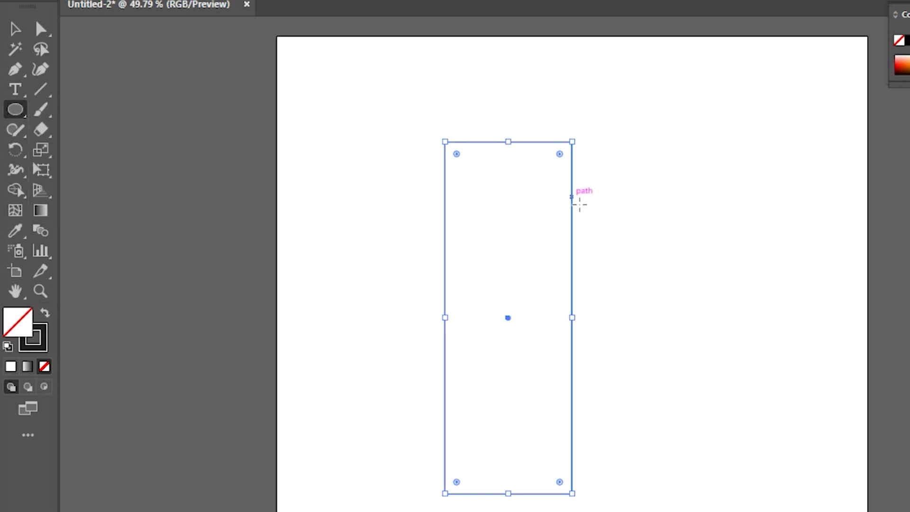
{"action": "left_click_drag", "start_coordinate": [571, 196], "coordinate": [616, 240]}
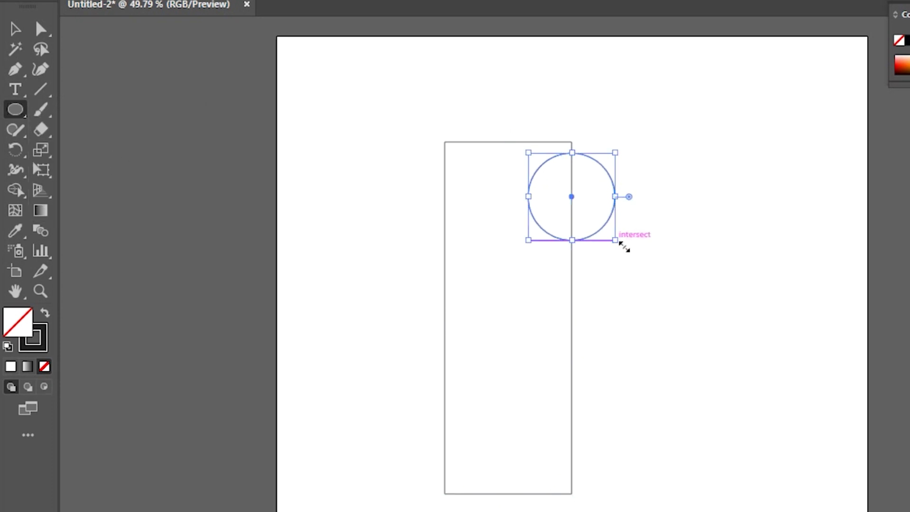
{"action": "left_click", "coordinate": [15, 31]}
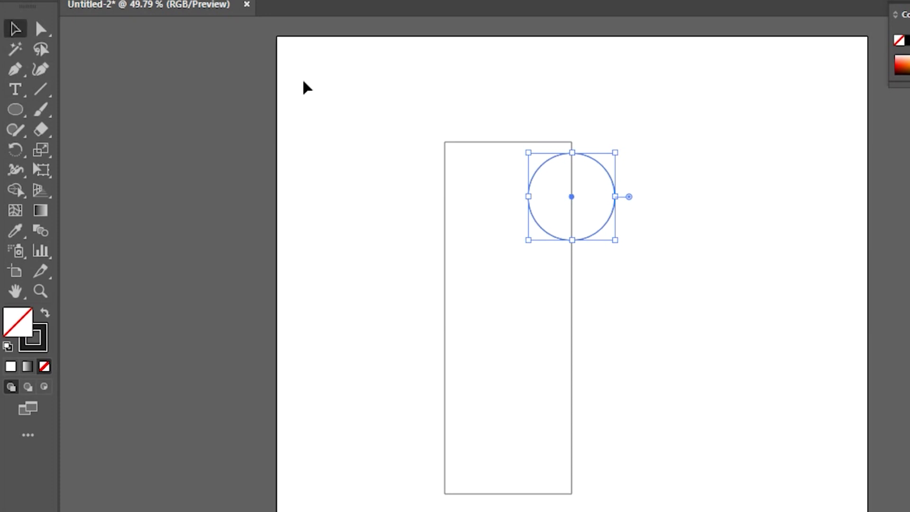
{"action": "left_click_drag", "start_coordinate": [593, 240], "coordinate": [597, 350]}
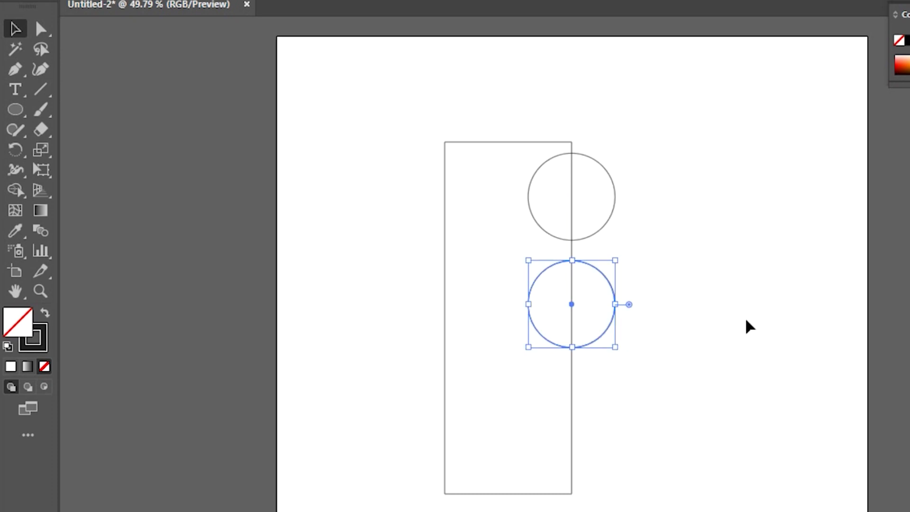
{"action": "key", "text": "ctrl"}
{"action": "key", "text": "ctrl+d"}
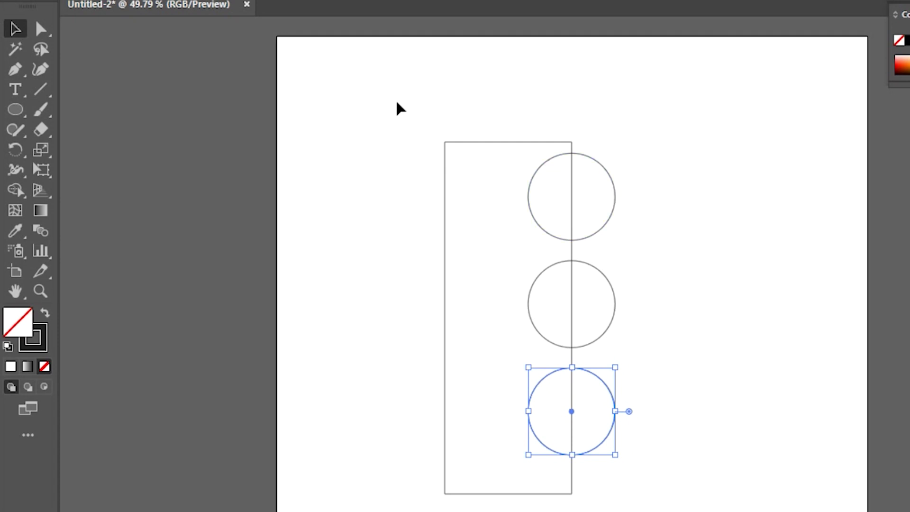
- With Shape Builder, merge the top circle into the rectangle and subtract the middle circle from it
{"action": "left_click_drag", "start_coordinate": [398, 101], "coordinate": [676, 511]}
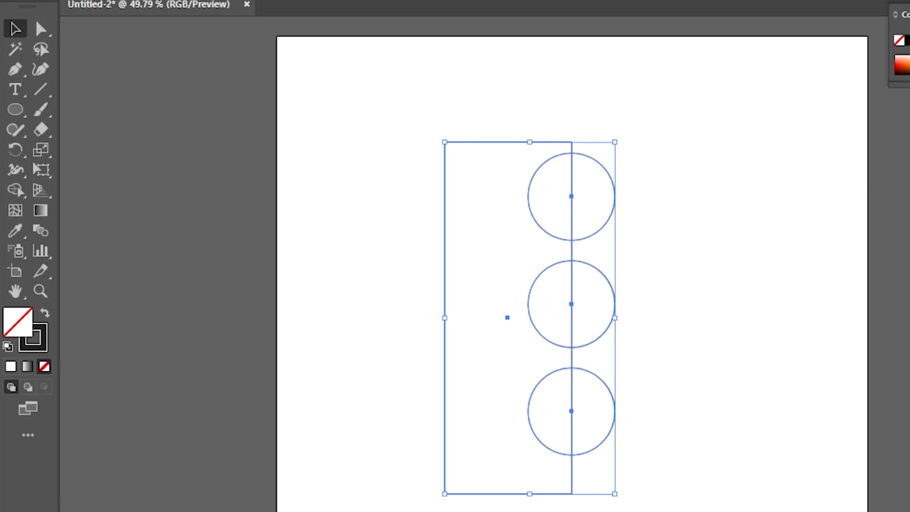
{"action": "left_click", "coordinate": [15, 191]}
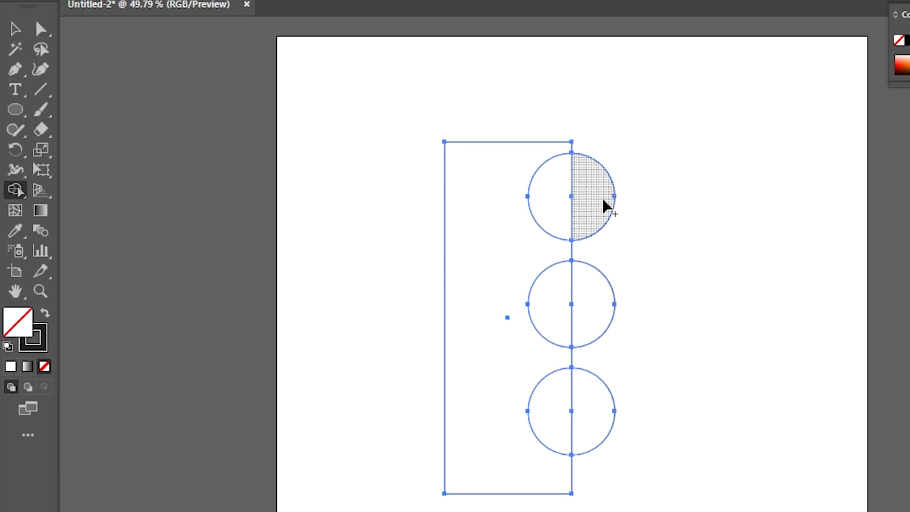
{"action": "mouse_move", "coordinate": [589, 205]}
{"action": "left_mouse_down"}
{"action": "mouse_move", "coordinate": [577, 204]}
{"action": "mouse_move", "coordinate": [556, 233]}
{"action": "left_mouse_up"}
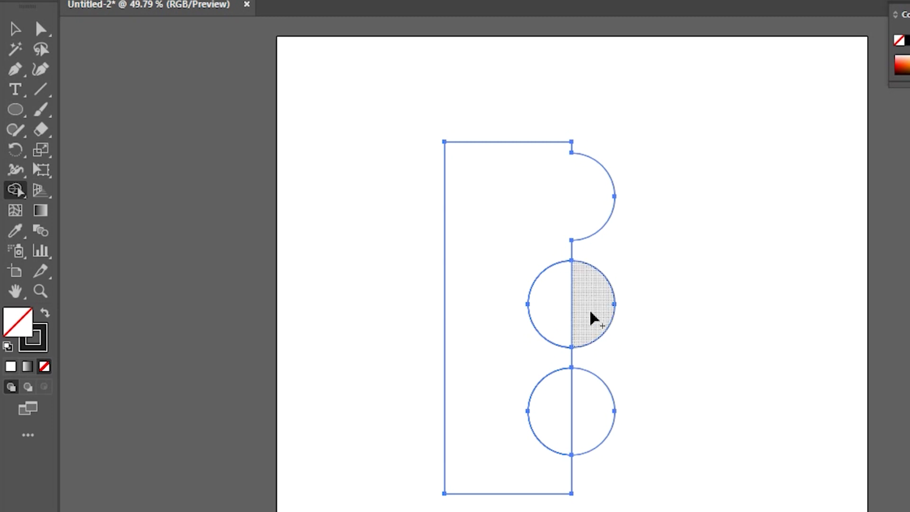
{"action": "left_click_drag", "start_coordinate": [598, 318], "coordinate": [552, 314]}
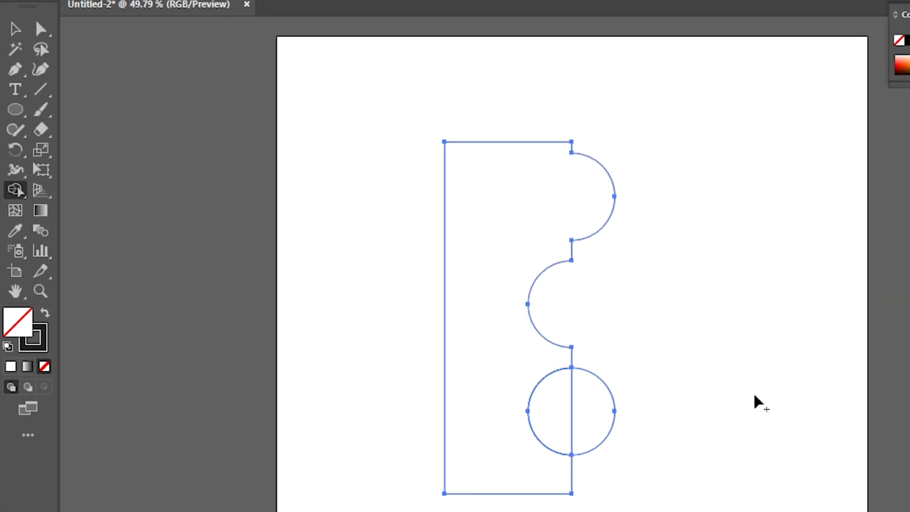
- Split the bottom circle along the rectangle's edge with Shape Builder and move its two halves to the right
{"action": "left_click", "coordinate": [561, 419]}
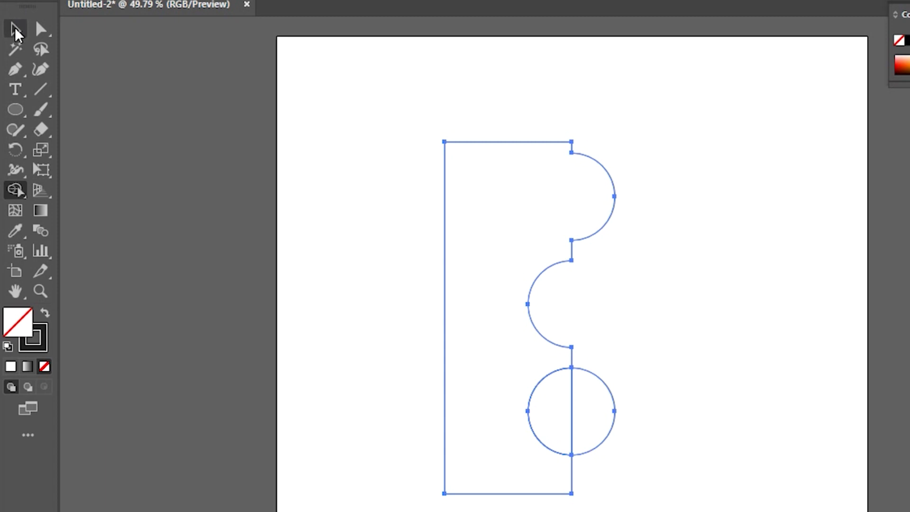
{"action": "left_click", "coordinate": [15, 29]}
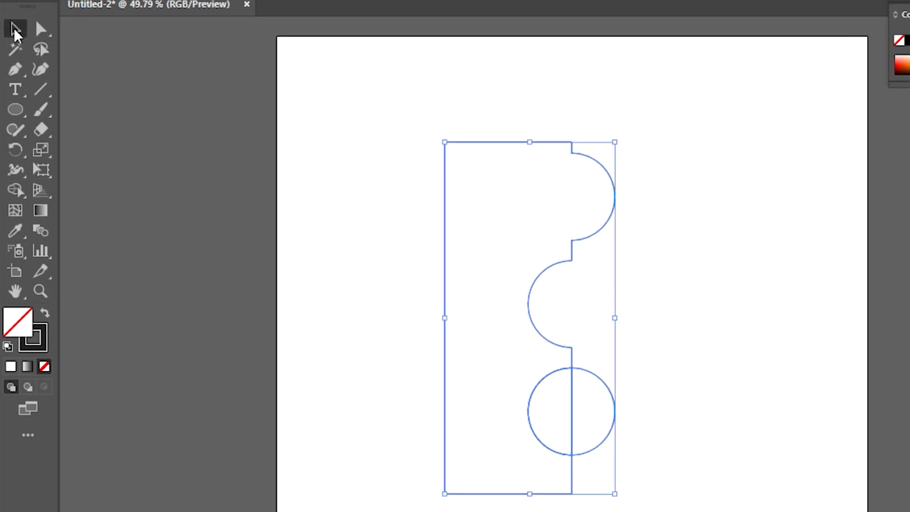
{"action": "left_click", "coordinate": [678, 374]}
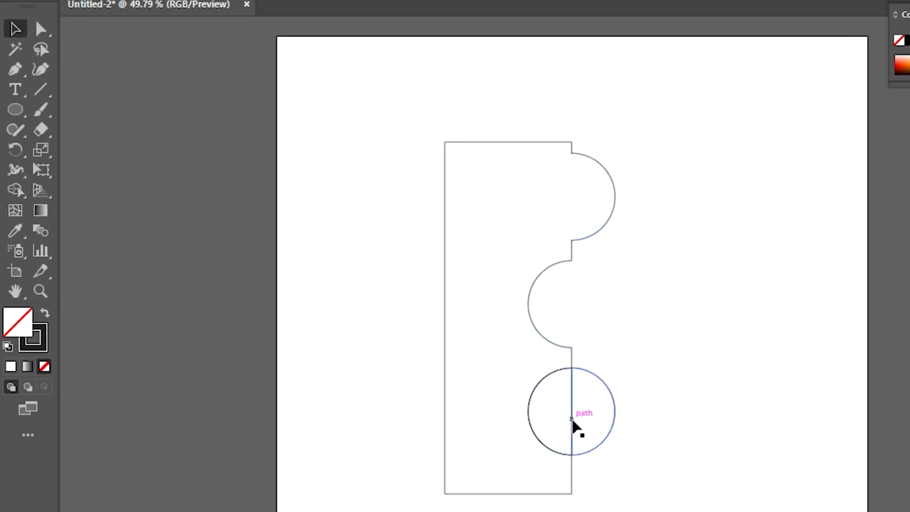
{"action": "left_click_drag", "start_coordinate": [577, 427], "coordinate": [662, 442]}
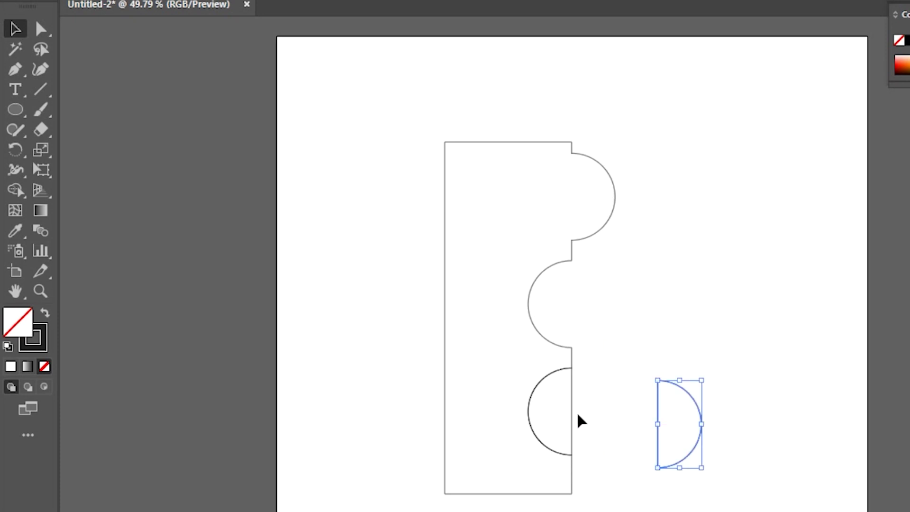
{"action": "left_click_drag", "start_coordinate": [574, 417], "coordinate": [616, 420]}
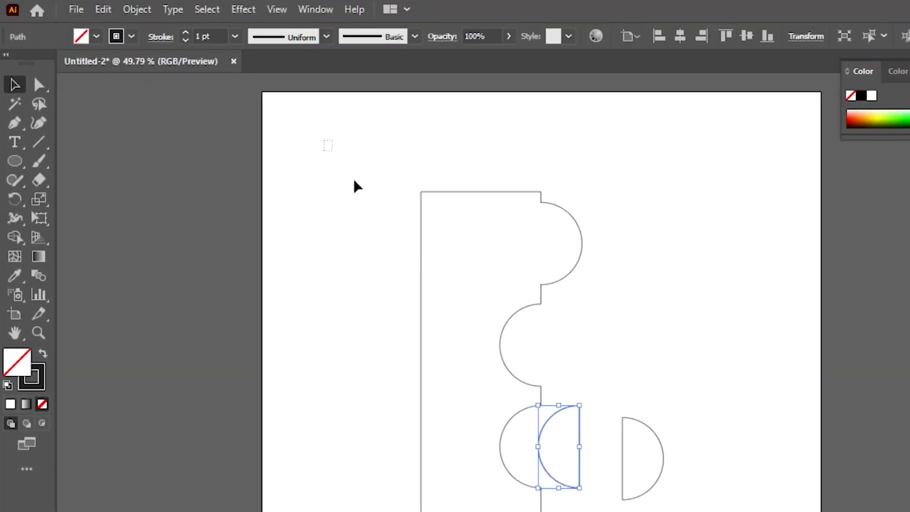
- Delete all the artwork from the artboard
{"action": "key", "text": "ctrl+a"}
{"action": "key", "text": "Delete"}
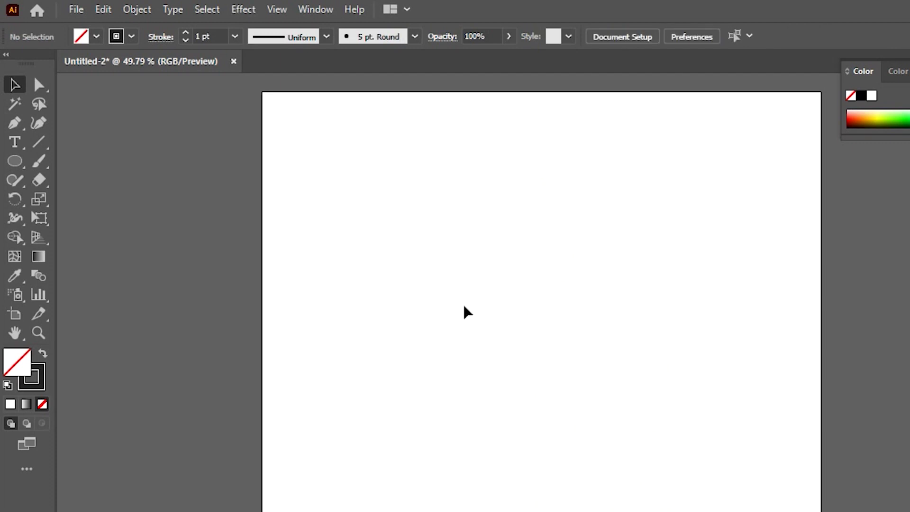
- Place the image Simple bird-05 from the Shape Builder tool folder as a linked template and deselect it
{"action": "left_click", "coordinate": [76, 11]}
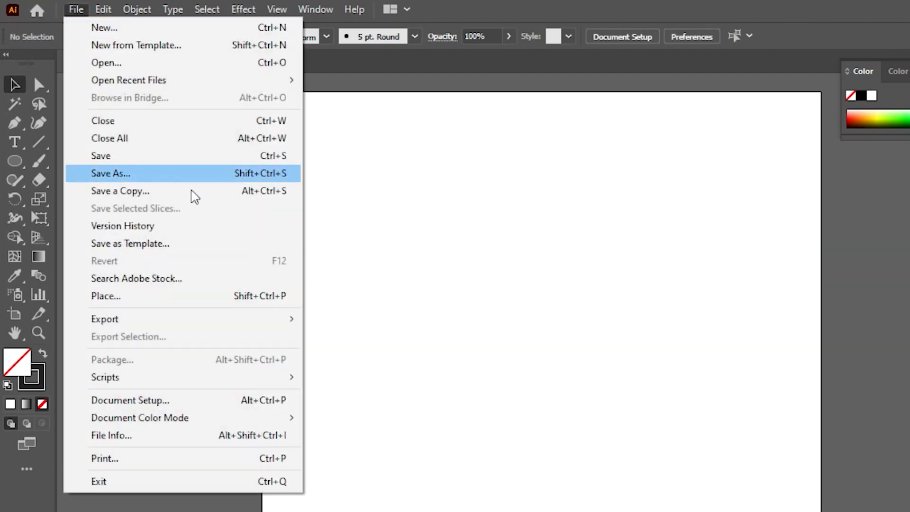
{"action": "left_click", "coordinate": [194, 298]}
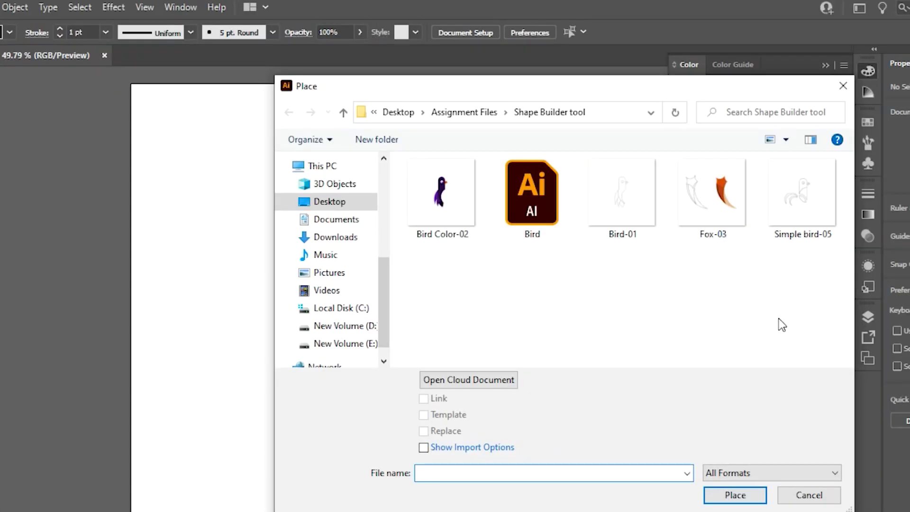
{"action": "left_click", "coordinate": [783, 206]}
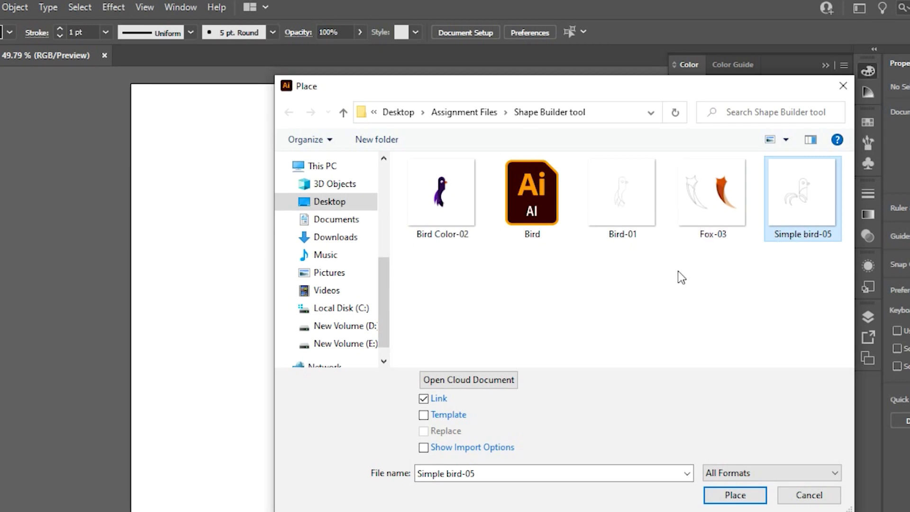
{"action": "left_click", "coordinate": [457, 416]}
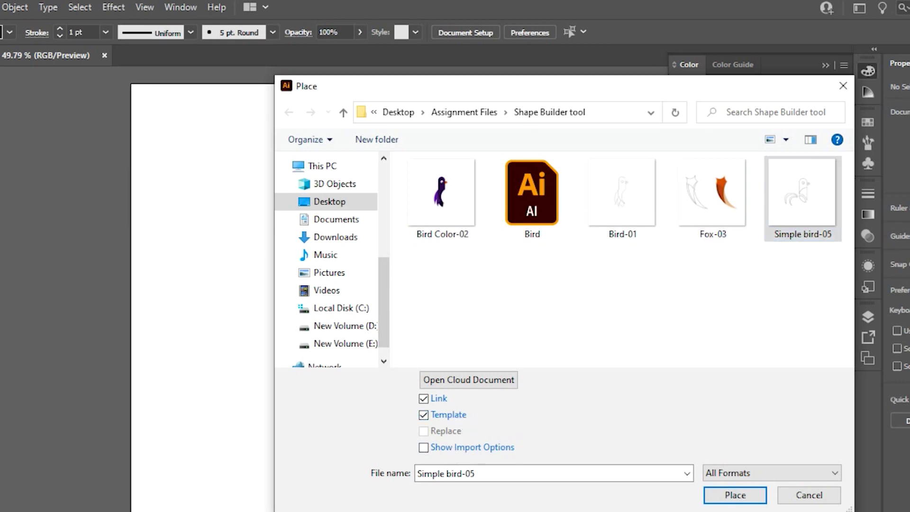
{"action": "left_click", "coordinate": [735, 495]}
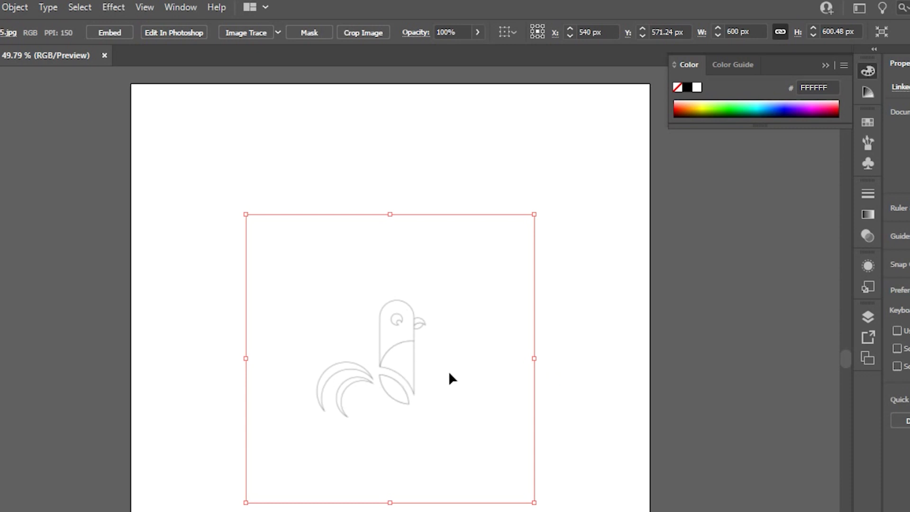
{"action": "left_click", "coordinate": [432, 367]}
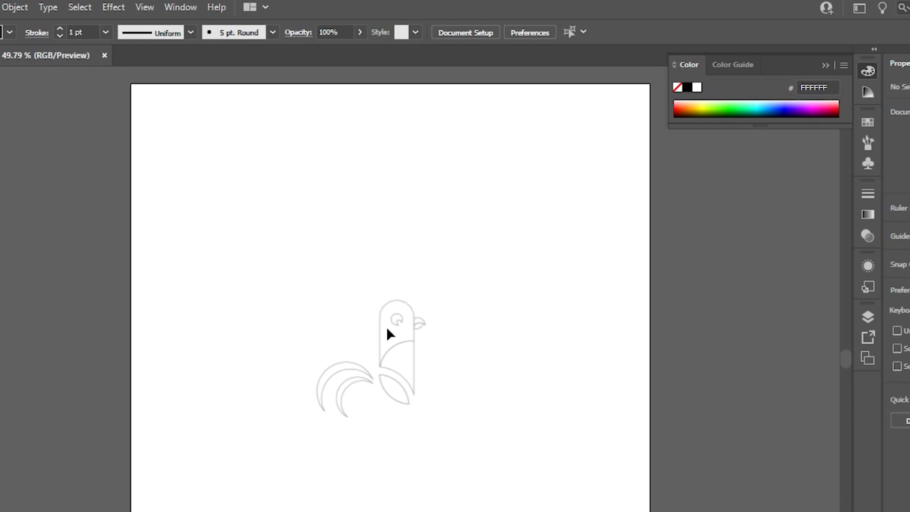
- Draw a rectangle over the bird template's body, matching the body's width, from the eye's lower edge to just past the body's lower tip
{"action": "key", "text": "ctrl+1"}
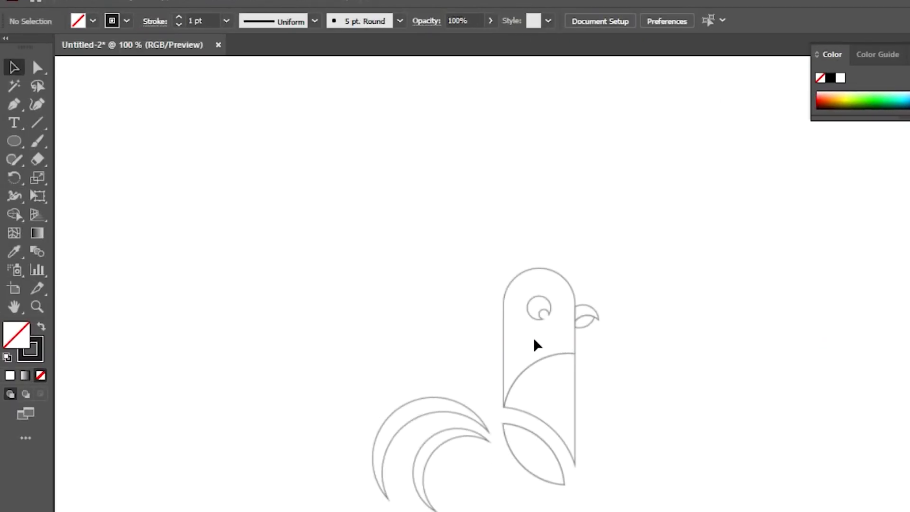
{"action": "scroll", "coordinate": [548, 346], "scroll_direction": "up", "scroll_amount": 1}
{"action": "left_click_drag", "start_coordinate": [612, 433], "coordinate": [603, 317]}
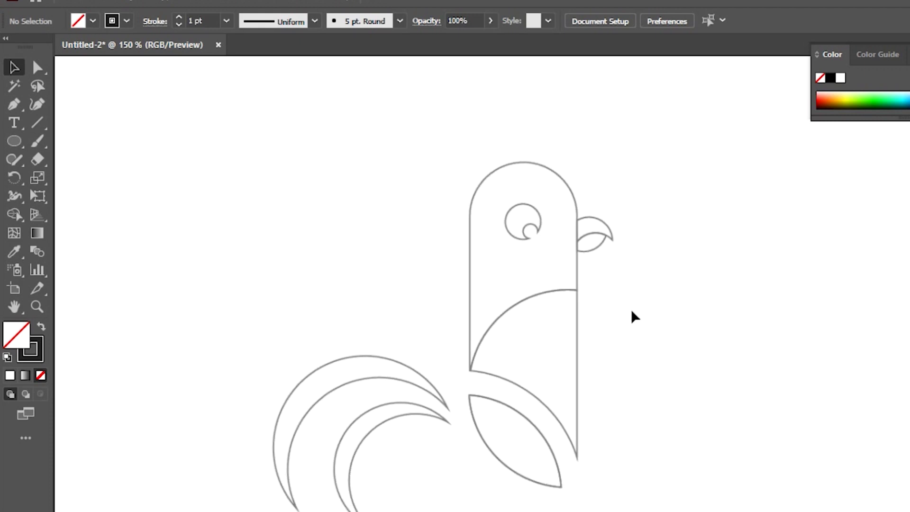
{"action": "left_click", "coordinate": [14, 141]}
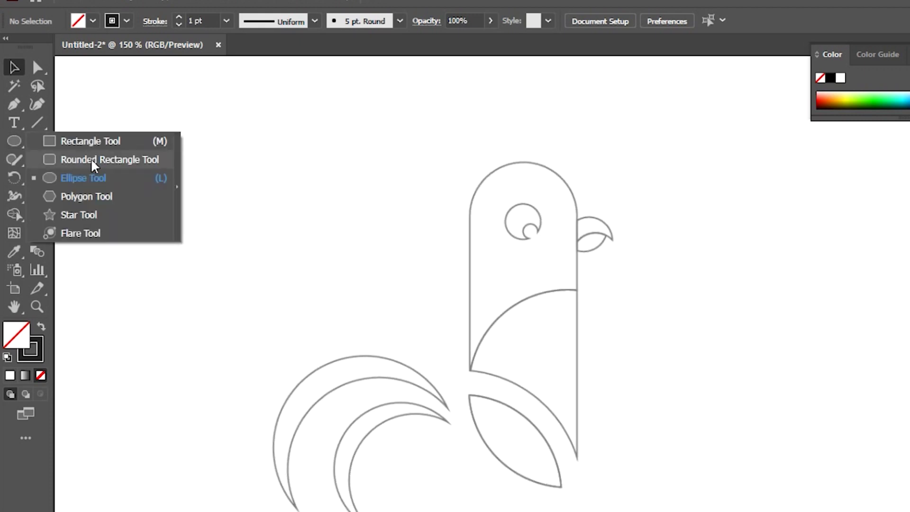
{"action": "left_click", "coordinate": [121, 143]}
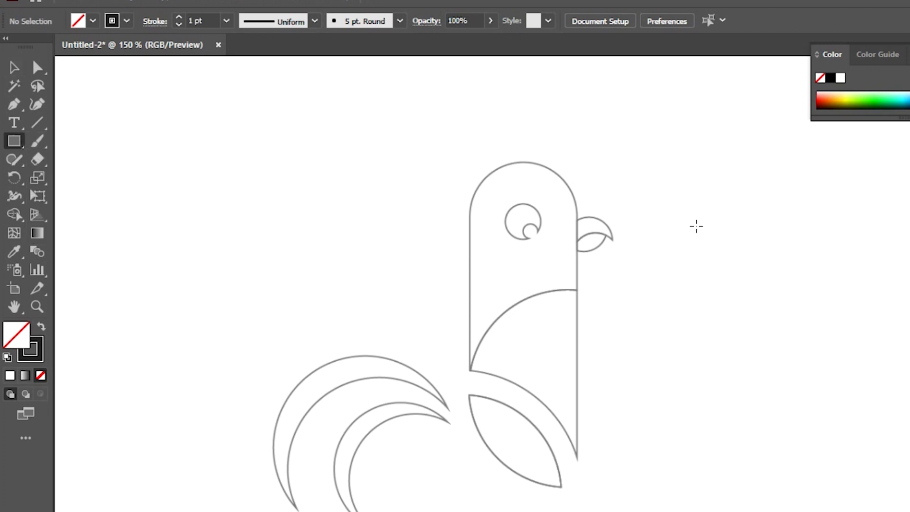
{"action": "left_click_drag", "start_coordinate": [476, 241], "coordinate": [584, 480]}
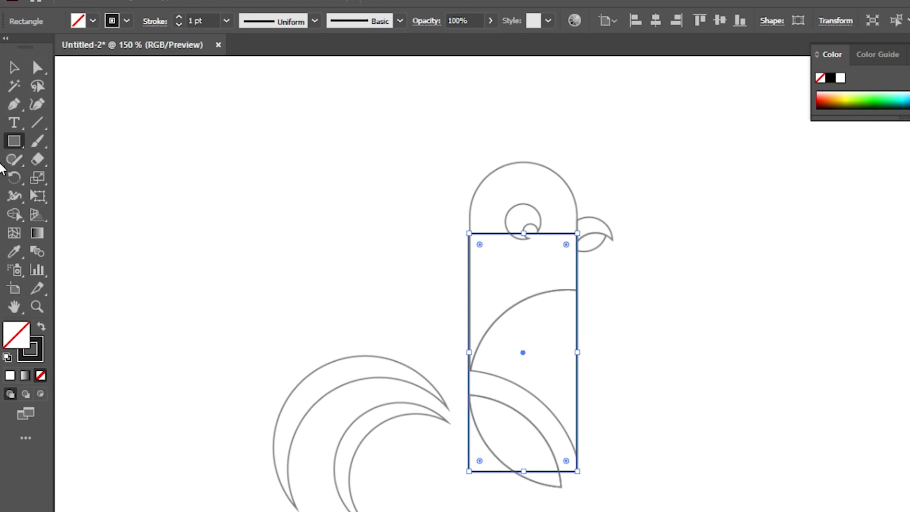
- Draw a second upright rectangle in the empty area above the bird's tail and round its two top corners fully into an arch
{"action": "left_click_drag", "start_coordinate": [207, 110], "coordinate": [303, 319]}
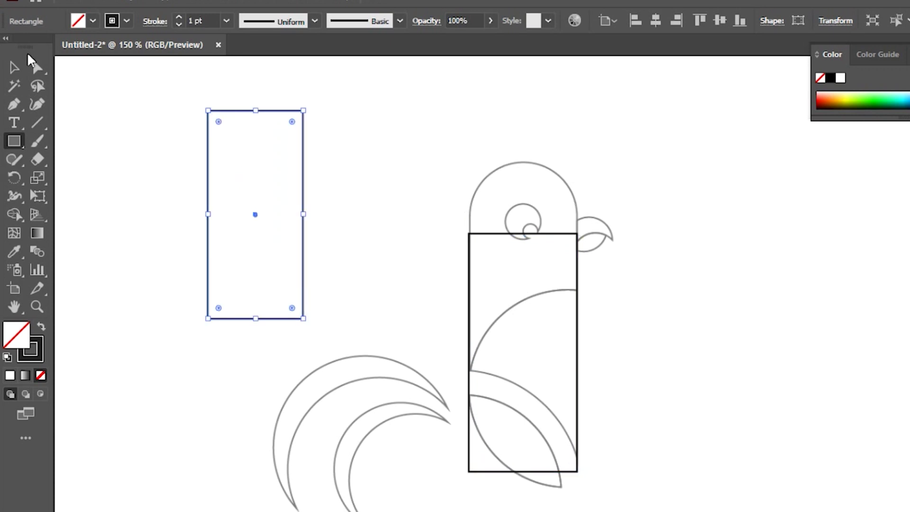
{"action": "left_click", "coordinate": [38, 68]}
{"action": "left_click", "coordinate": [208, 110]}
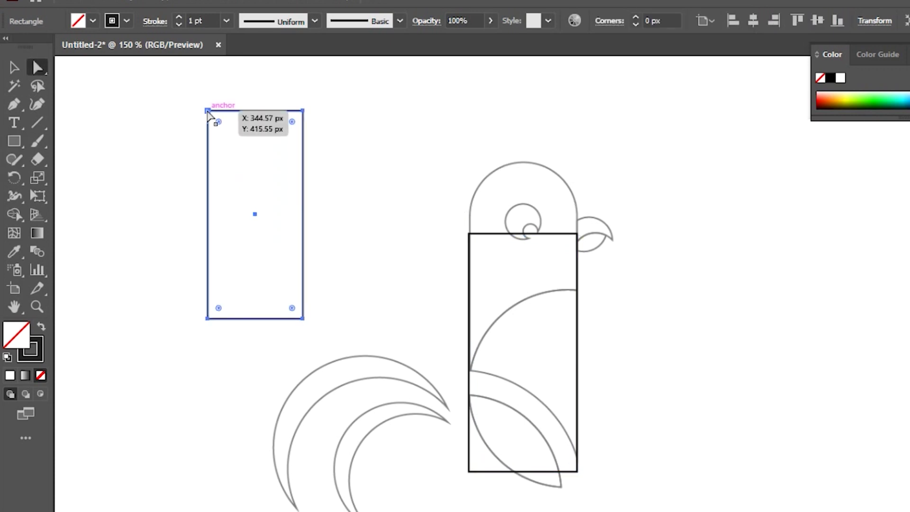
{"action": "left_click", "coordinate": [303, 112], "text": "shift"}
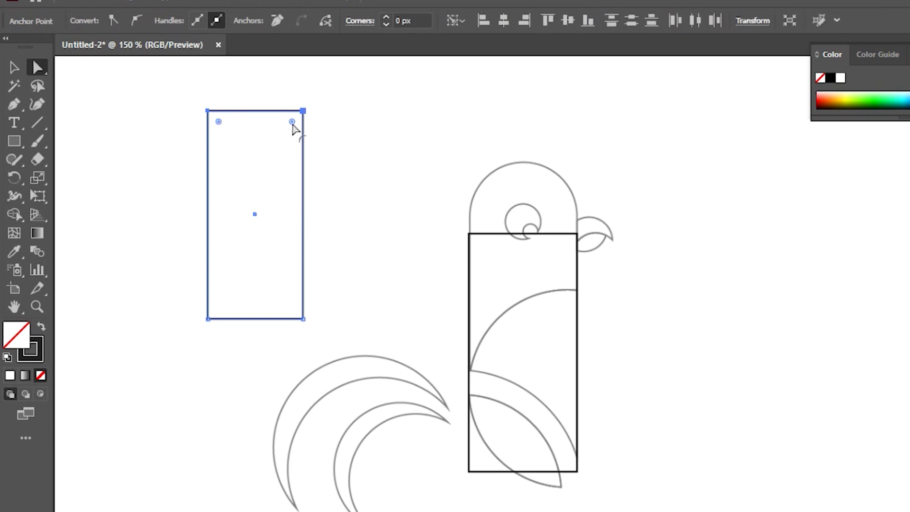
{"action": "left_click_drag", "start_coordinate": [292, 124], "coordinate": [277, 231]}
{"action": "left_click", "coordinate": [392, 128]}
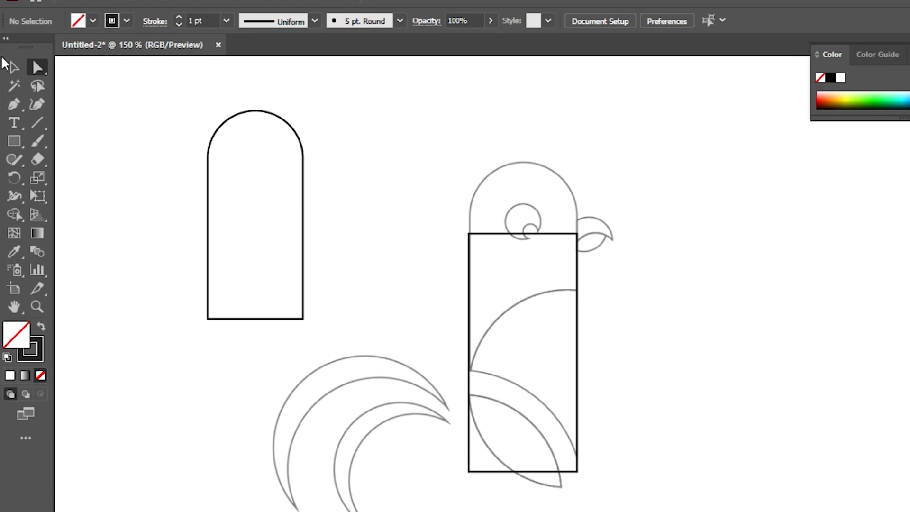
- Delete the separate arch shape and move the body rectangle up so its top edge meets the base of the template's head curve
{"action": "left_click_drag", "start_coordinate": [185, 124], "coordinate": [330, 361]}
{"action": "key", "text": "Delete"}
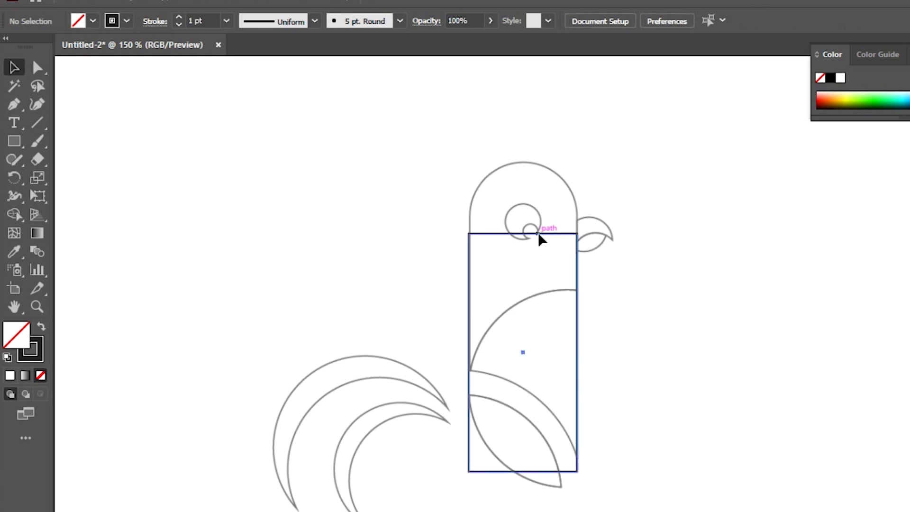
{"action": "left_click_drag", "start_coordinate": [538, 235], "coordinate": [542, 213]}
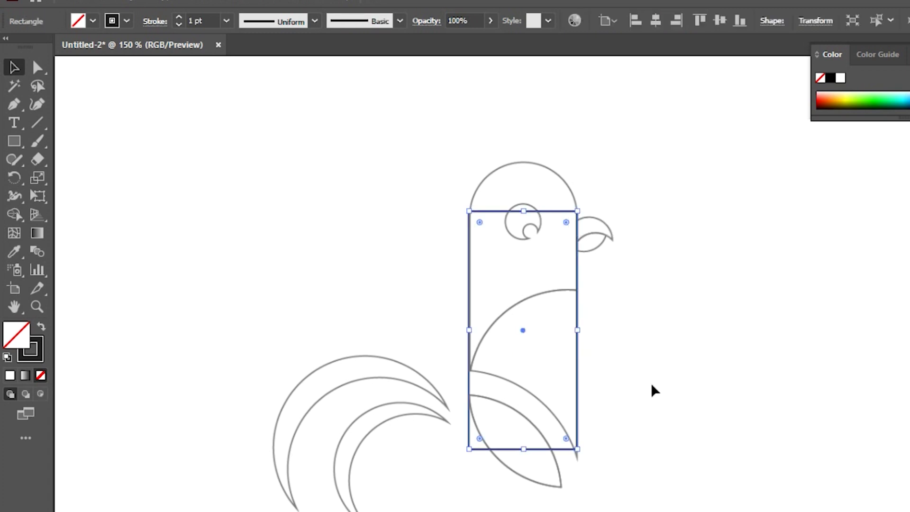
- With Smart Guides enabled, draw a 72 px circle centred on the midpoint of the body rectangle's top edge and deselect it
{"action": "left_click", "coordinate": [265, 0]}
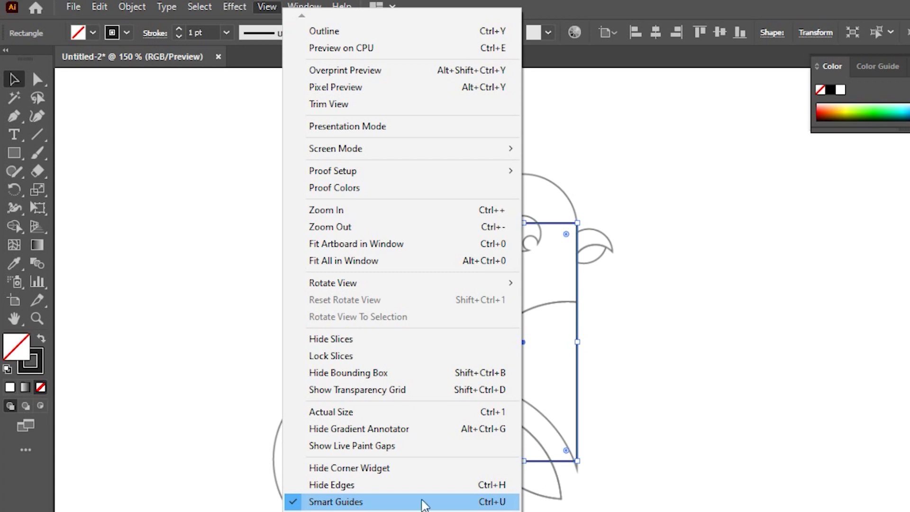
{"action": "left_click", "coordinate": [706, 441]}
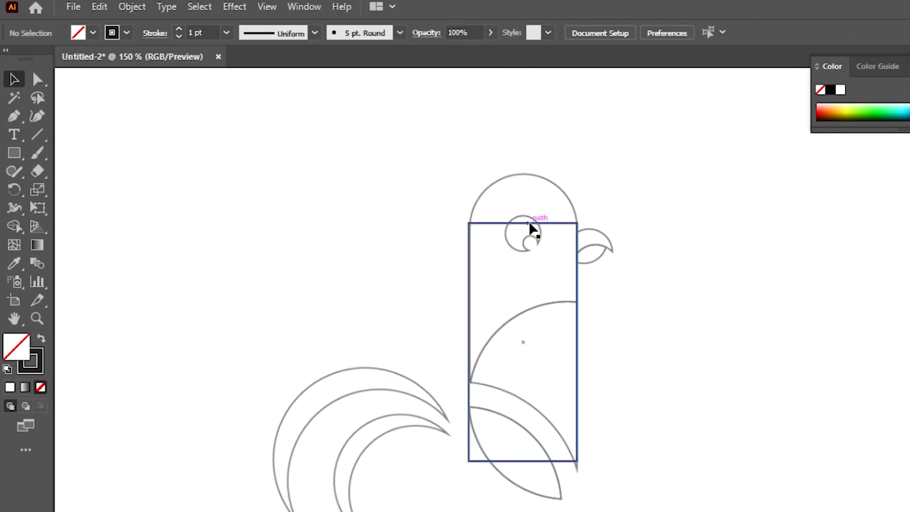
{"action": "mouse_move", "coordinate": [532, 227]}
{"action": "left_mouse_down"}
{"action": "mouse_move", "coordinate": [531, 246]}
{"action": "mouse_move", "coordinate": [531, 234]}
{"action": "left_mouse_up"}
{"action": "left_click_drag", "start_coordinate": [529, 230], "coordinate": [530, 224]}
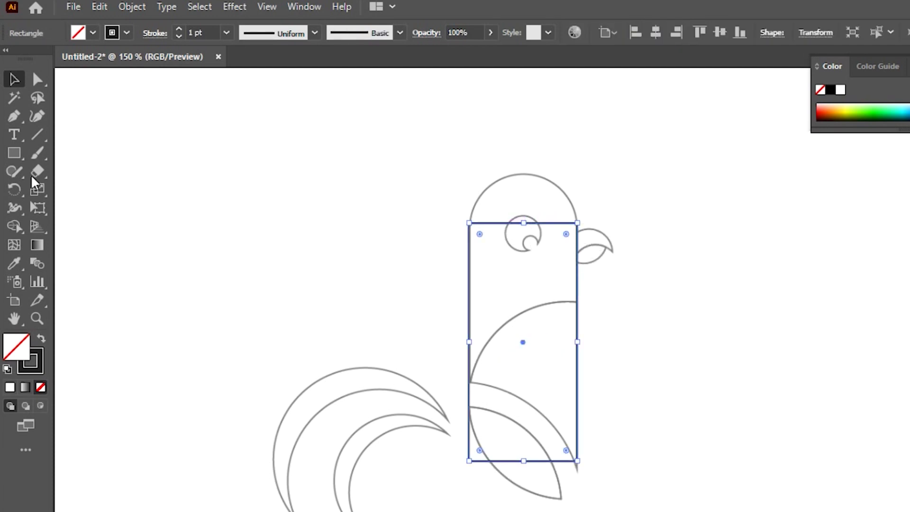
{"action": "left_click_drag", "start_coordinate": [13, 163], "coordinate": [71, 189]}
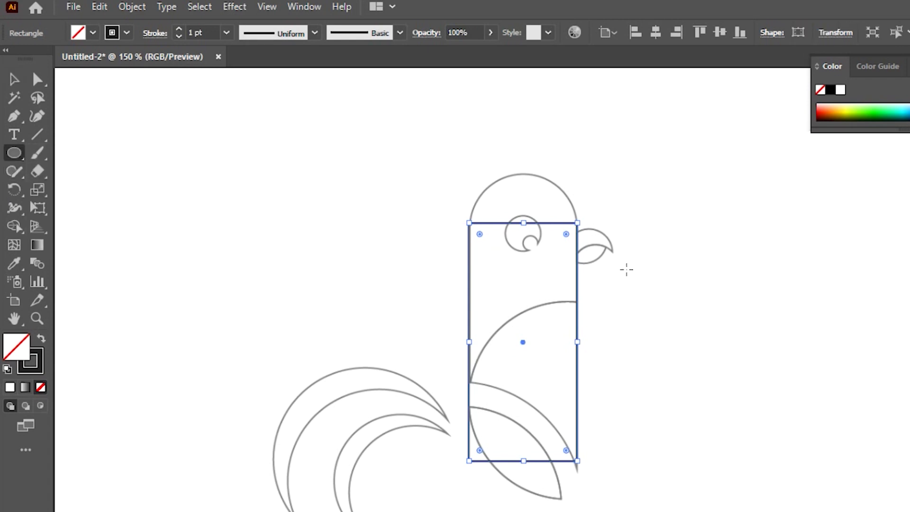
{"action": "left_click", "coordinate": [15, 80]}
{"action": "left_click", "coordinate": [373, 227]}
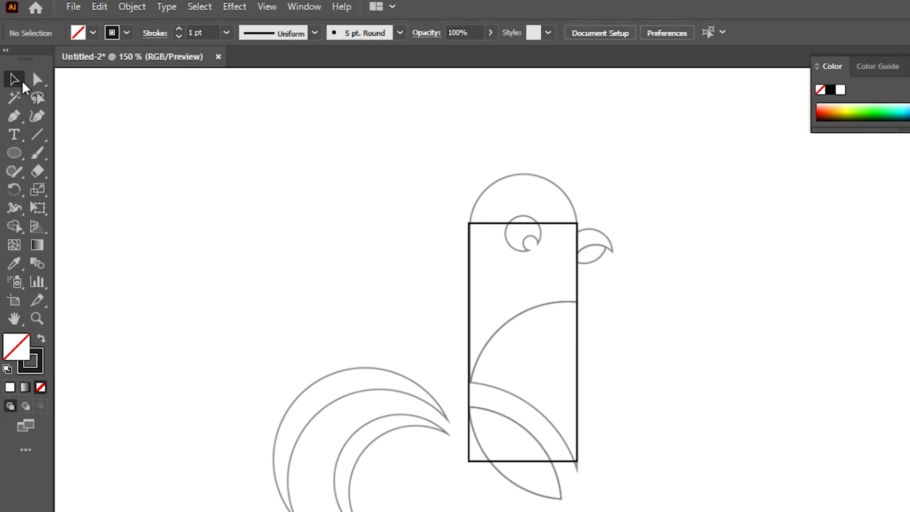
{"action": "left_click", "coordinate": [12, 154]}
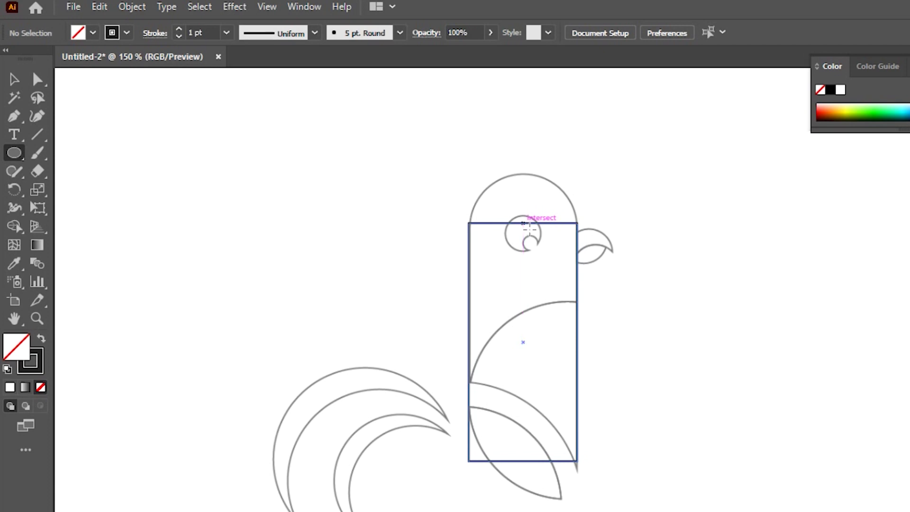
{"action": "mouse_move", "coordinate": [523, 224]}
{"action": "left_mouse_down"}
{"action": "mouse_move", "coordinate": [582, 302]}
{"action": "mouse_move", "coordinate": [544, 257]}
{"action": "mouse_move", "coordinate": [560, 277]}
{"action": "mouse_move", "coordinate": [546, 256]}
{"action": "mouse_move", "coordinate": [578, 277]}
{"action": "left_mouse_up"}
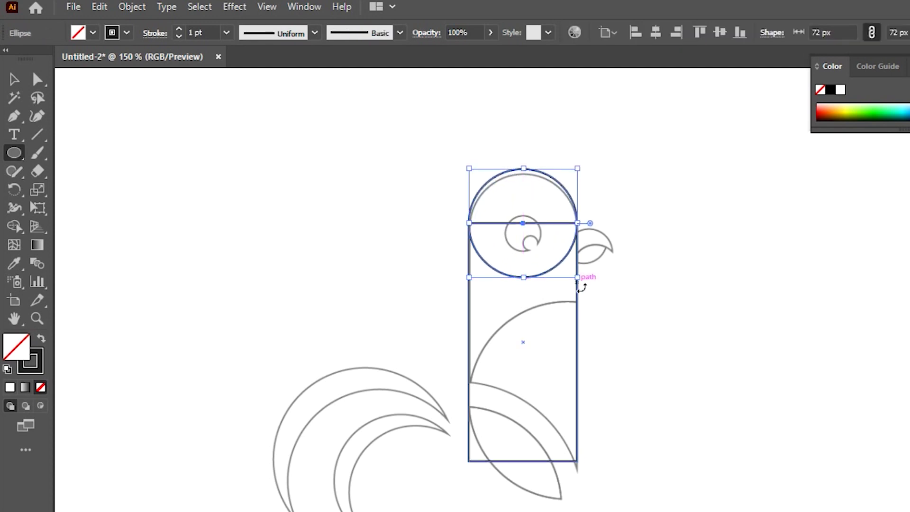
{"action": "left_click", "coordinate": [14, 79]}
{"action": "left_click", "coordinate": [450, 147]}
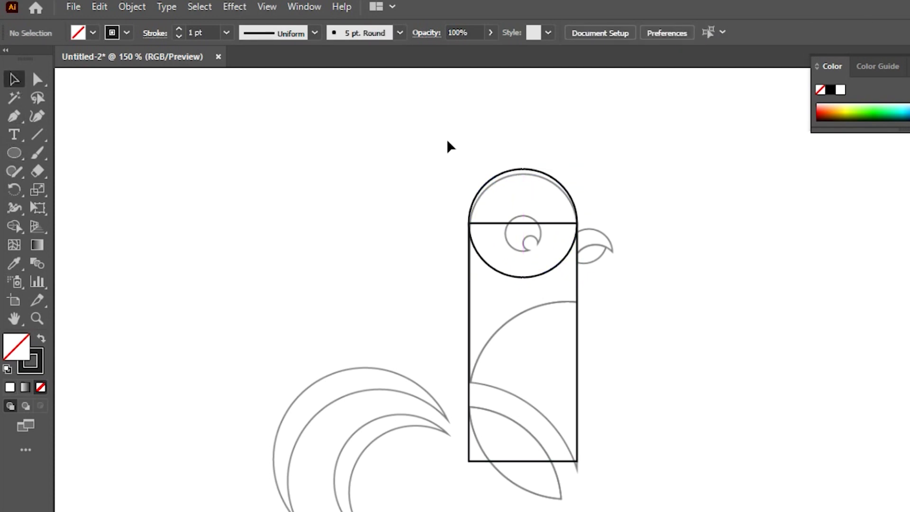
- Merge the circle and the body rectangle into one round-topped shape with the Shape Builder tool
{"action": "left_click_drag", "start_coordinate": [447, 142], "coordinate": [611, 324]}
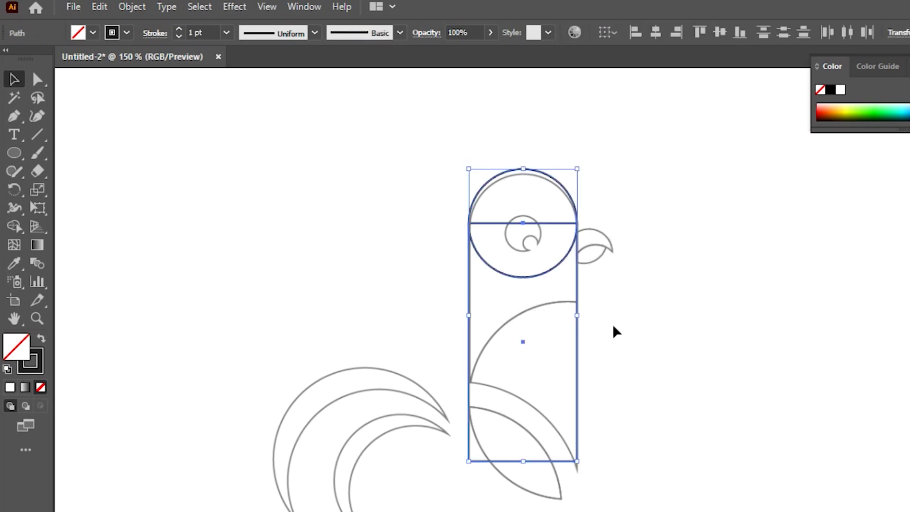
{"action": "left_click", "coordinate": [14, 226]}
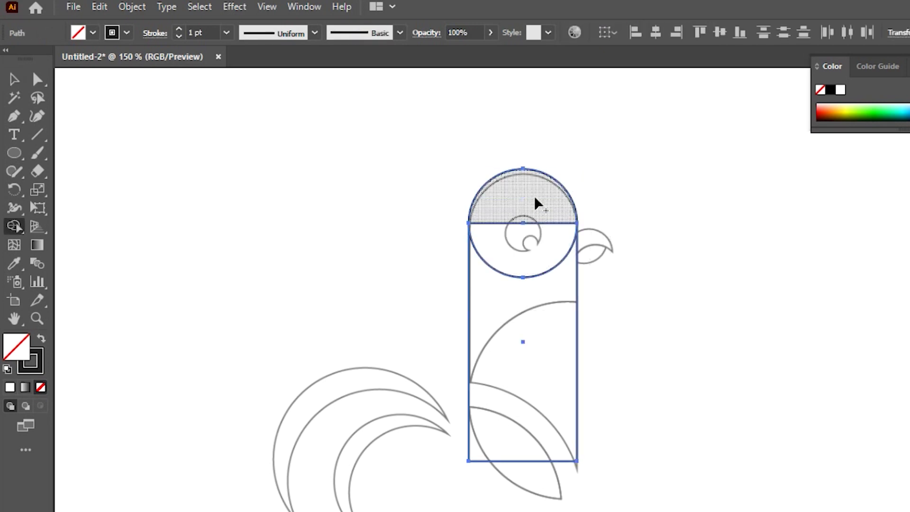
{"action": "left_click_drag", "start_coordinate": [537, 203], "coordinate": [521, 351]}
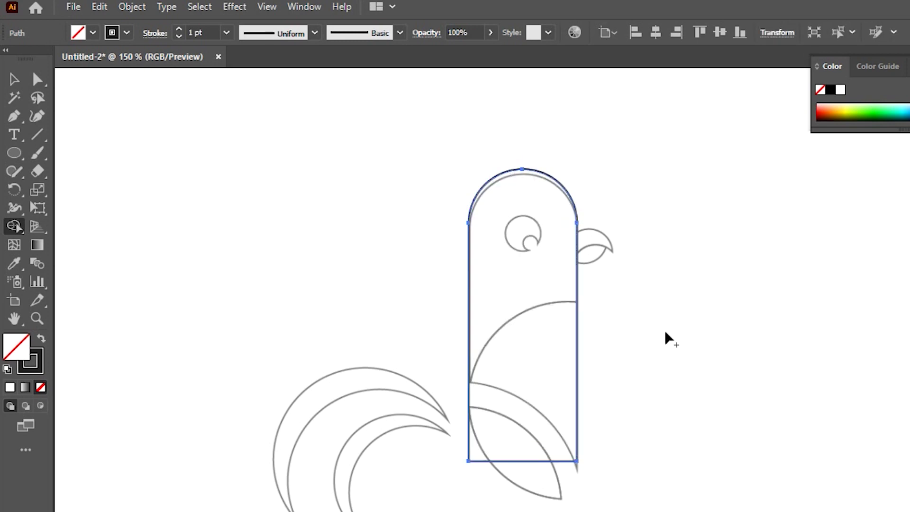
- Nudge the round-topped body down until its top follows the template's head curve, and deselect it
{"action": "key", "text": "v"}
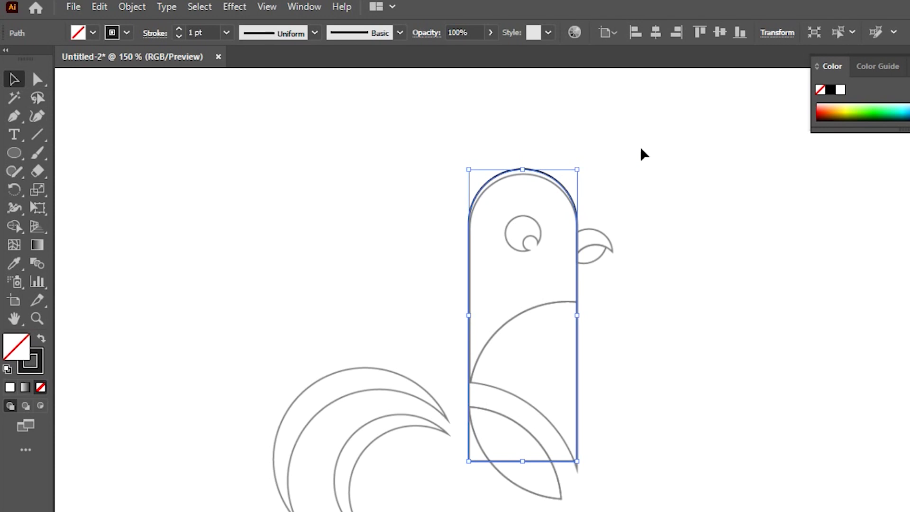
{"action": "key", "text": "Down"}
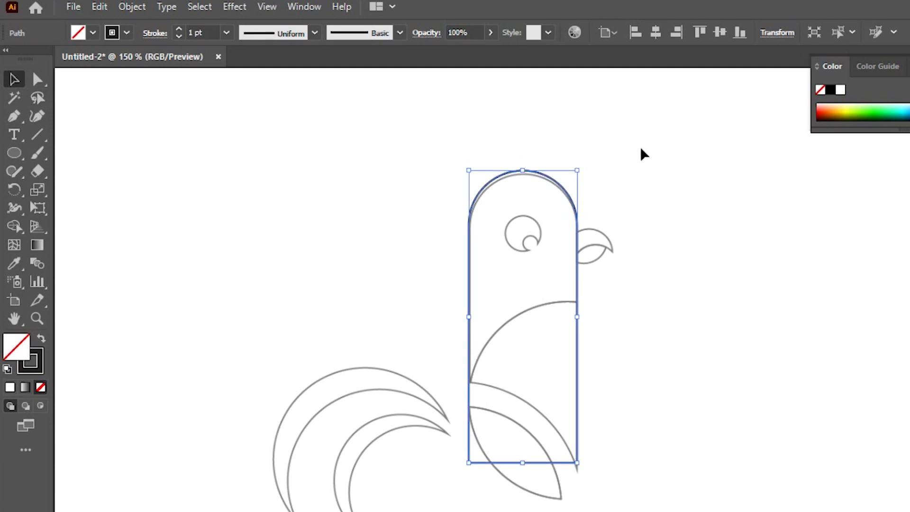
{"action": "key", "text": "Down"}
{"action": "key", "text": "Down"}
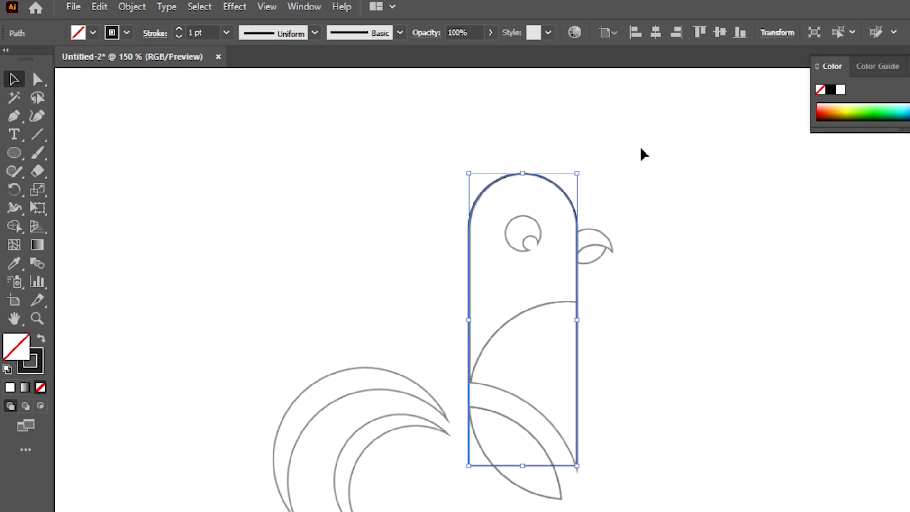
{"action": "key", "text": "Down"}
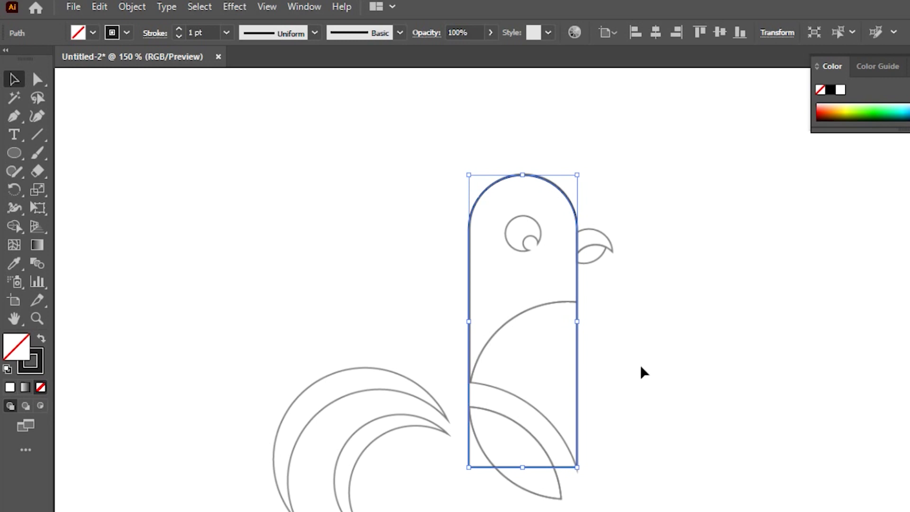
{"action": "left_click", "coordinate": [646, 379]}
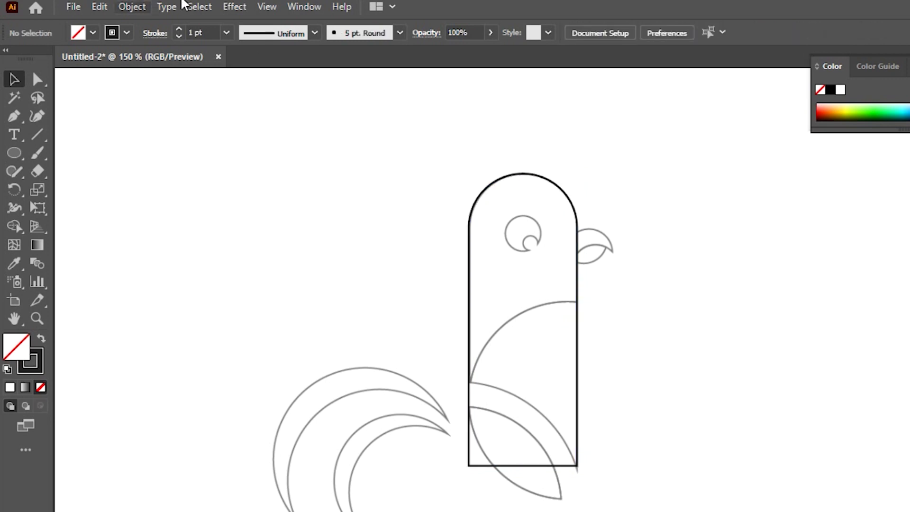
- Turn off Smart Guides and draw a circle over the body's lower end, scaled and positioned so its arc roughly follows the template's lower body curve
{"action": "left_click", "coordinate": [264, 7]}
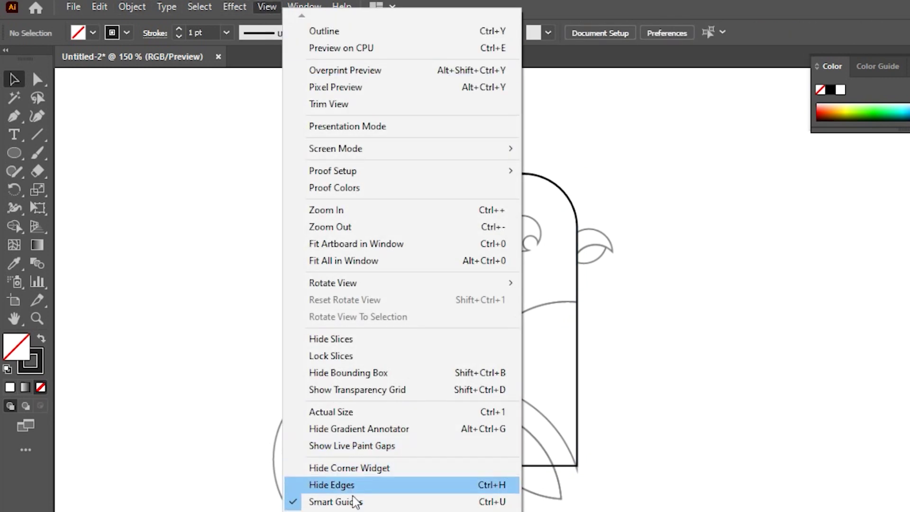
{"action": "left_click", "coordinate": [352, 504]}
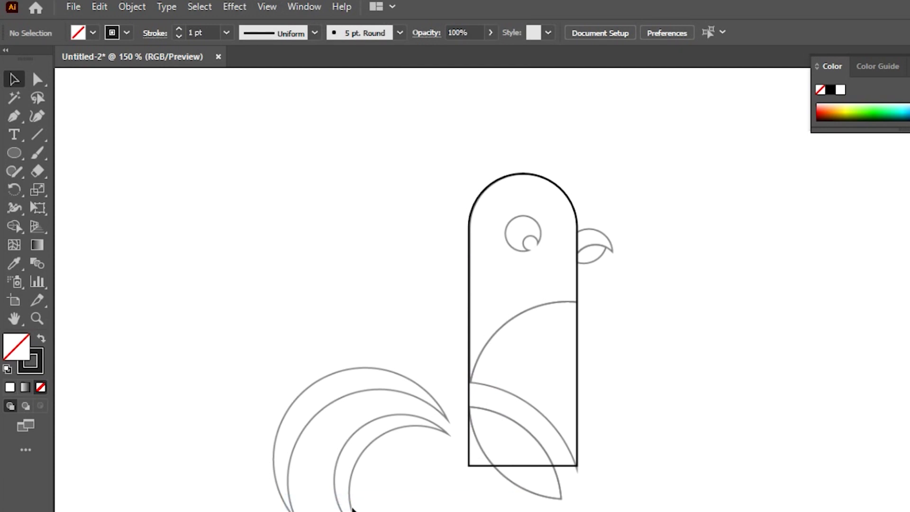
{"action": "left_click", "coordinate": [15, 153]}
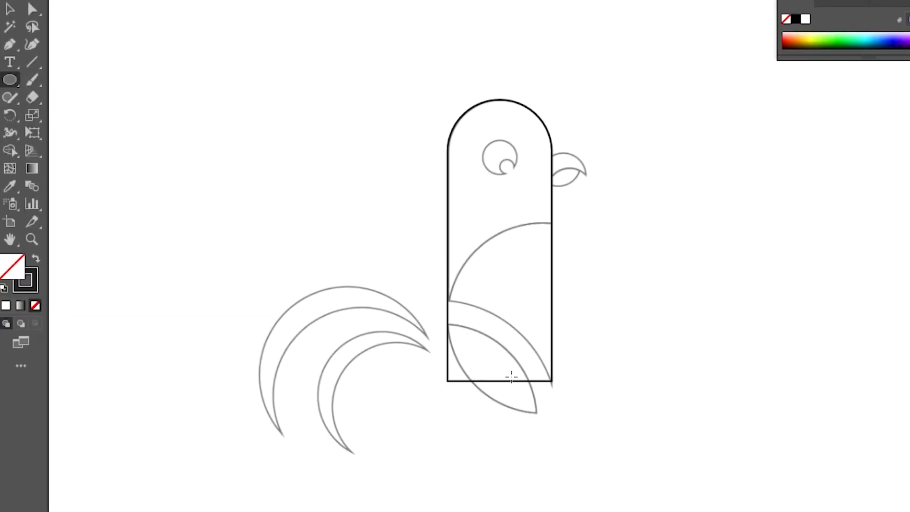
{"action": "left_click_drag", "start_coordinate": [387, 294], "coordinate": [585, 456]}
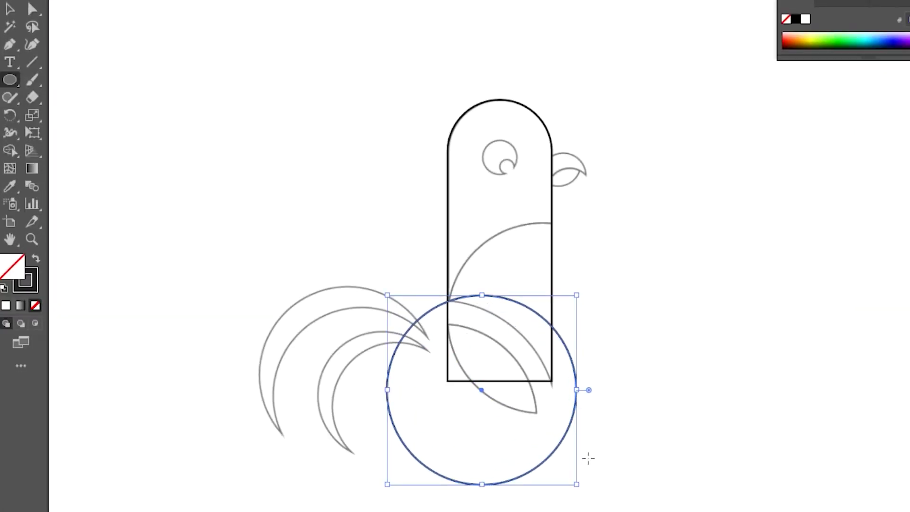
{"action": "key", "text": "v"}
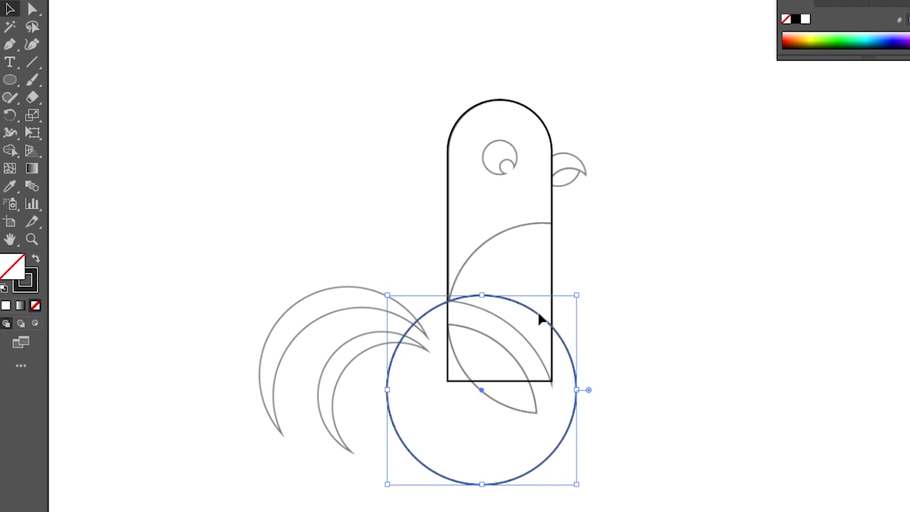
{"action": "left_click_drag", "start_coordinate": [538, 319], "coordinate": [515, 323]}
{"action": "scroll", "coordinate": [635, 390], "scroll_direction": "down", "scroll_amount": 3}
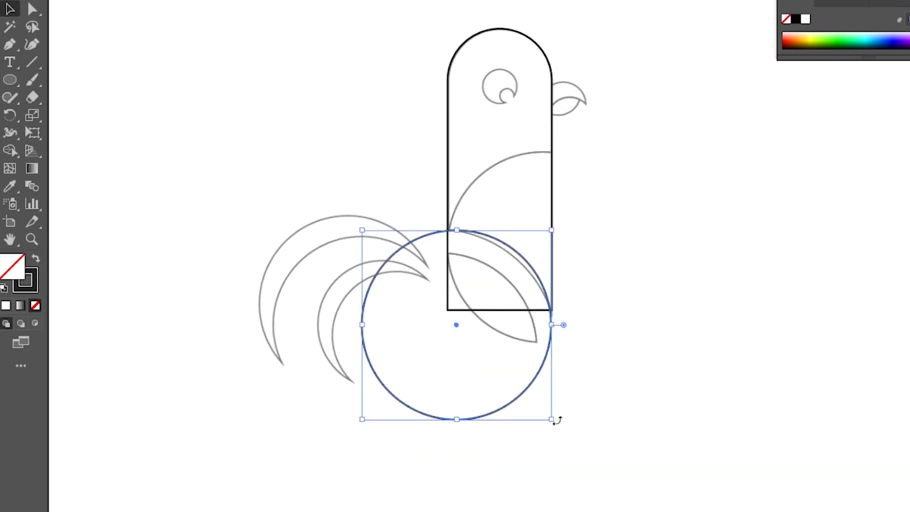
{"action": "left_click_drag", "start_coordinate": [557, 425], "coordinate": [583, 452]}
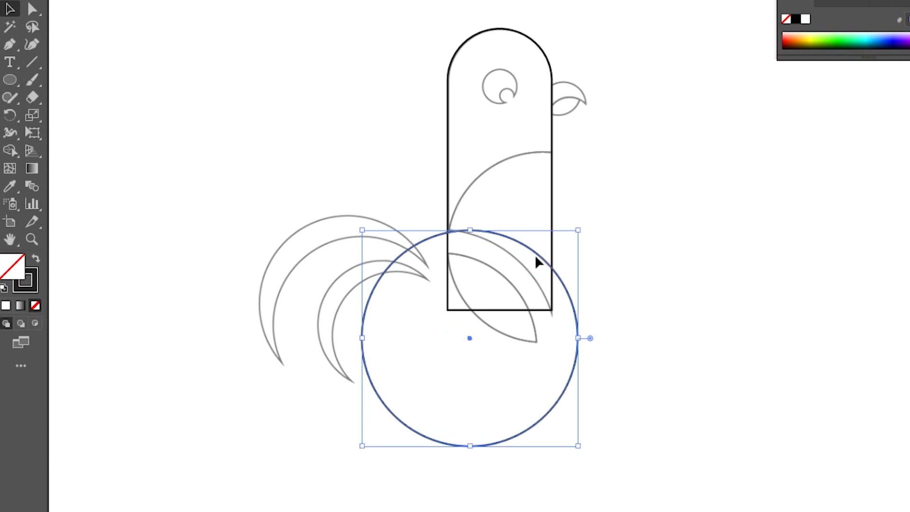
{"action": "left_click_drag", "start_coordinate": [536, 260], "coordinate": [521, 260]}
- Cut the circle and its overlap away from the body with the Shape Builder tool, leaving a curved lower edge
{"action": "left_click_drag", "start_coordinate": [393, 102], "coordinate": [676, 395]}
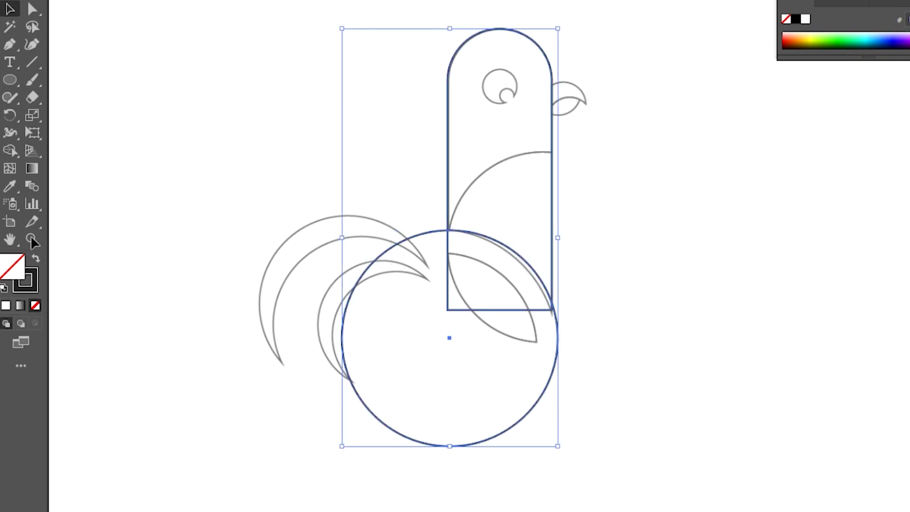
{"action": "left_click", "coordinate": [10, 151]}
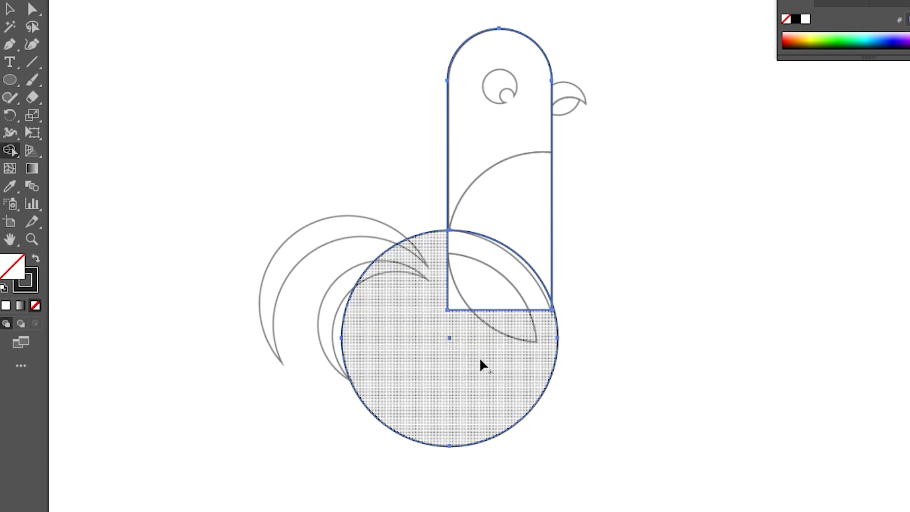
{"action": "left_click_drag", "start_coordinate": [489, 279], "coordinate": [455, 337]}
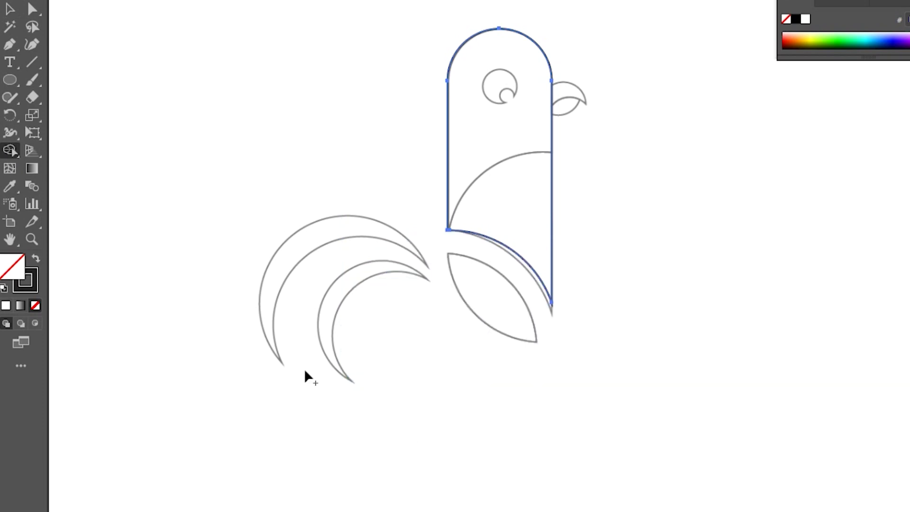
- Draw a second circle below the body and fit its arc to the upper edge of the template's leaf shape
{"action": "left_click", "coordinate": [13, 81]}
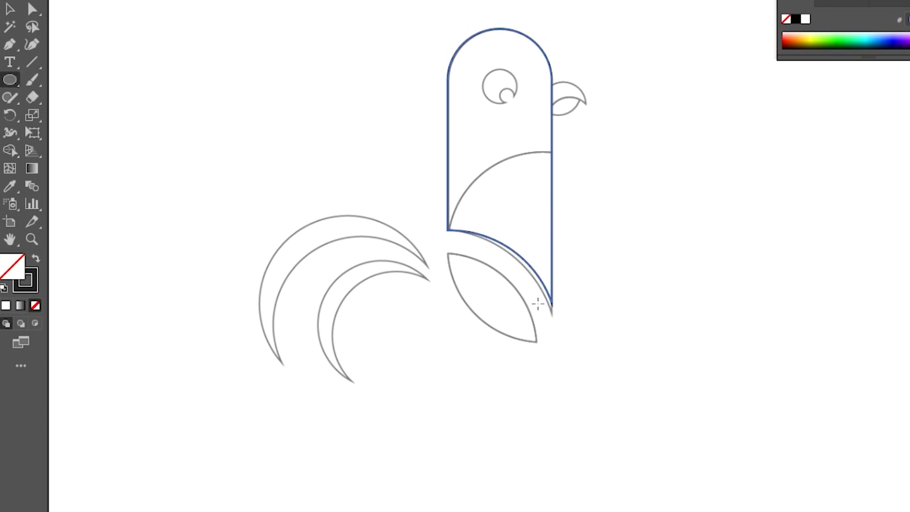
{"action": "mouse_move", "coordinate": [437, 248]}
{"action": "left_mouse_down"}
{"action": "mouse_move", "coordinate": [553, 394]}
{"action": "mouse_move", "coordinate": [638, 478]}
{"action": "left_mouse_up"}
{"action": "key", "text": "v"}
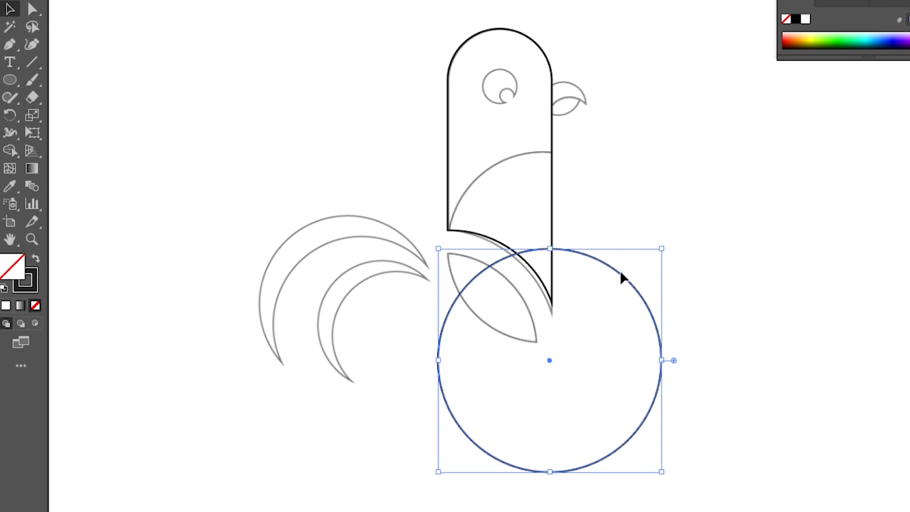
{"action": "left_click_drag", "start_coordinate": [620, 275], "coordinate": [504, 281]}
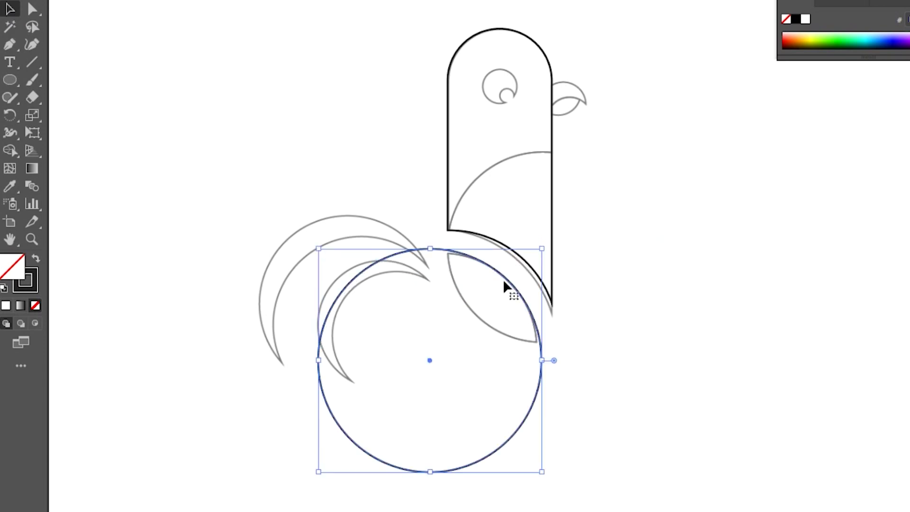
{"action": "left_click_drag", "start_coordinate": [541, 471], "coordinate": [531, 461]}
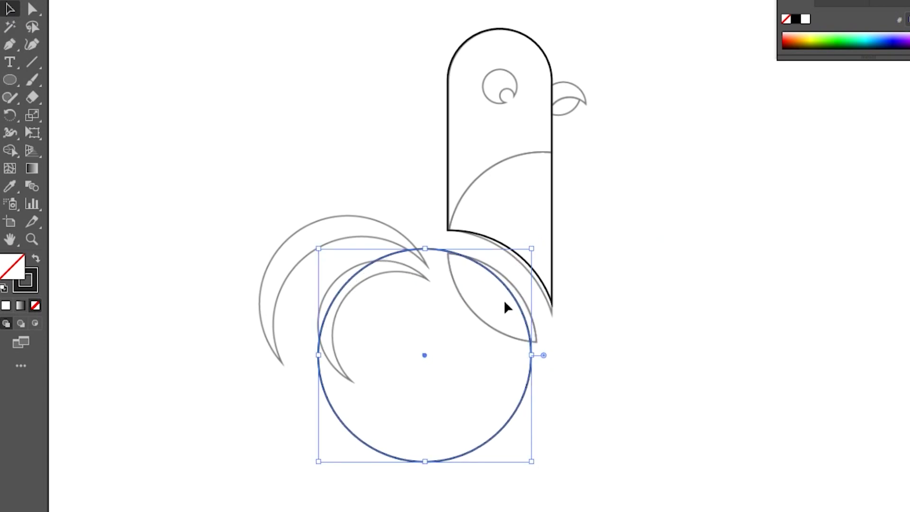
{"action": "left_click_drag", "start_coordinate": [514, 304], "coordinate": [523, 305]}
- Duplicate the circle, scale the copy down and align it with both the template's breast curve and the leaf shape's lower edge
{"action": "left_click_drag", "start_coordinate": [500, 443], "coordinate": [621, 328]}
{"action": "left_click_drag", "start_coordinate": [666, 141], "coordinate": [656, 160]}
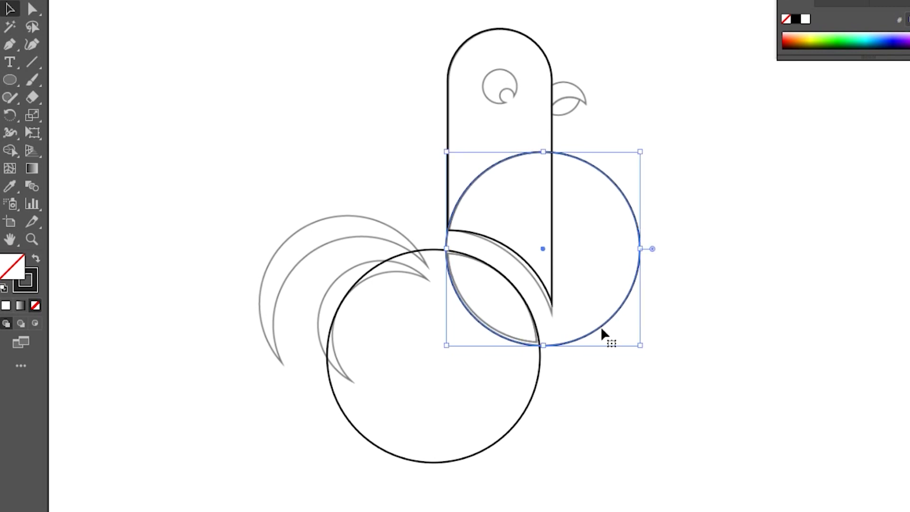
{"action": "key", "text": "Up"}
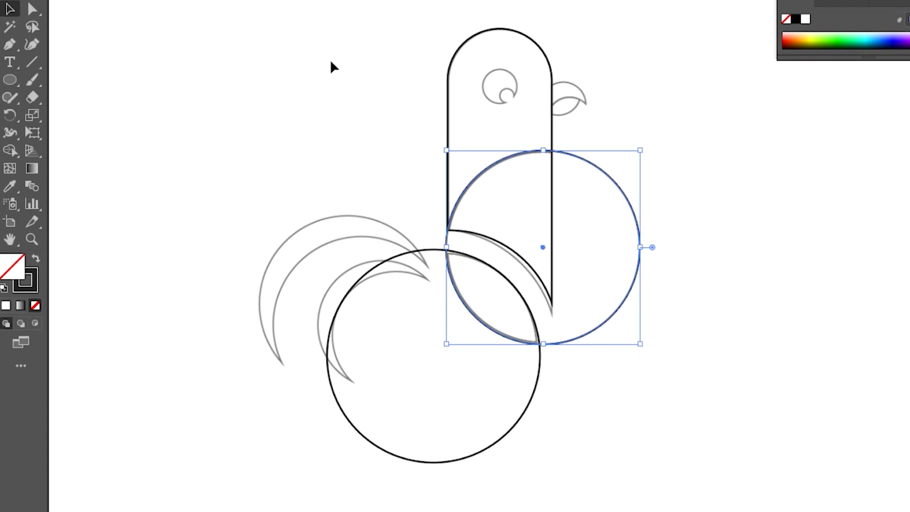
- Trim the excess circle parts away with the Shape Builder tool, keeping the leaf shape and a separate breast area inside the body
{"action": "left_click_drag", "start_coordinate": [388, 85], "coordinate": [662, 433]}
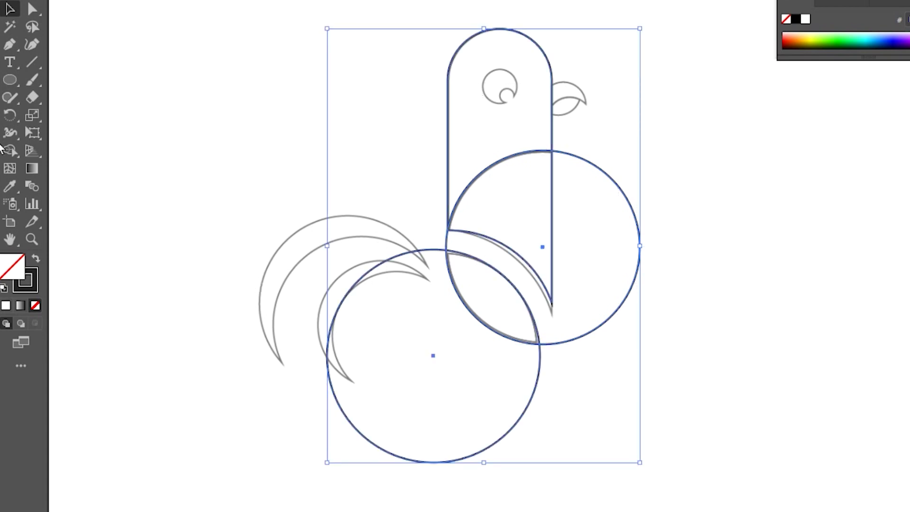
{"action": "left_click", "coordinate": [10, 151]}
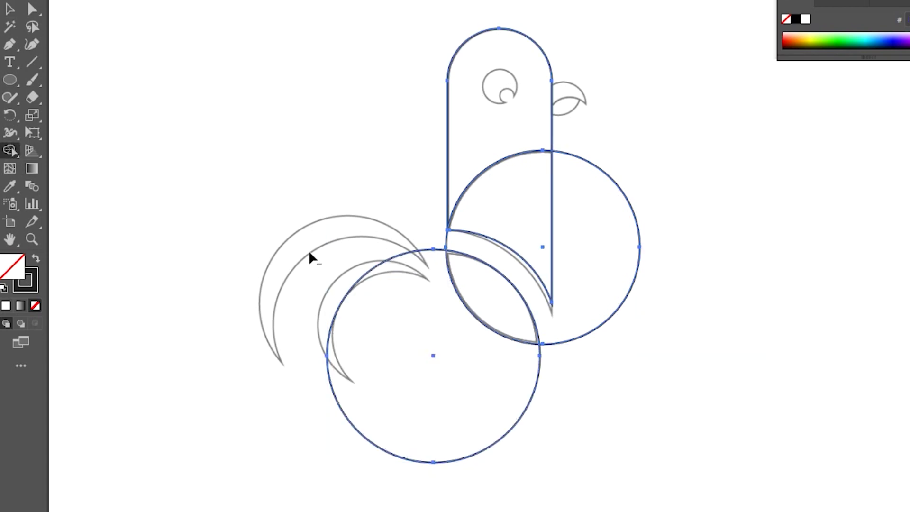
{"action": "mouse_move", "coordinate": [309, 251]}
{"action": "left_mouse_down"}
{"action": "mouse_move", "coordinate": [392, 337]}
{"action": "mouse_move", "coordinate": [470, 460]}
{"action": "left_mouse_up"}
{"action": "left_click_drag", "start_coordinate": [617, 169], "coordinate": [603, 357]}
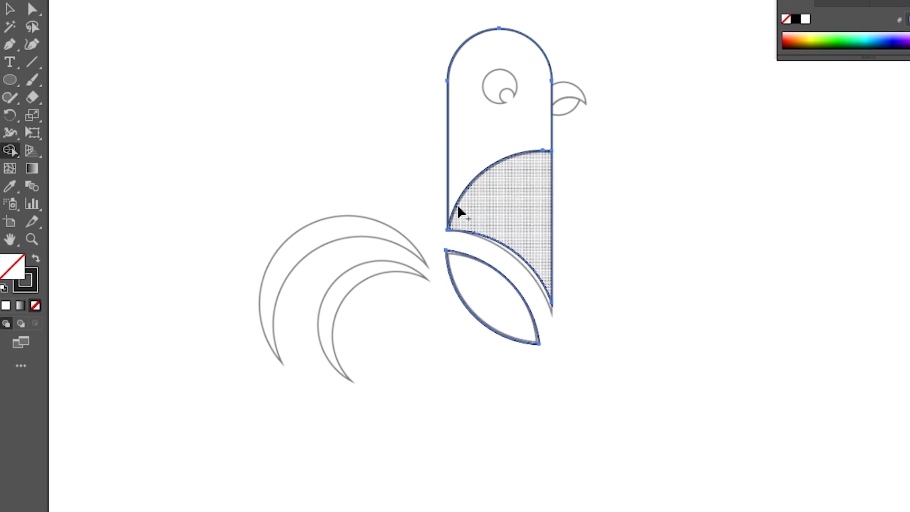
{"action": "left_click", "coordinate": [518, 193]}
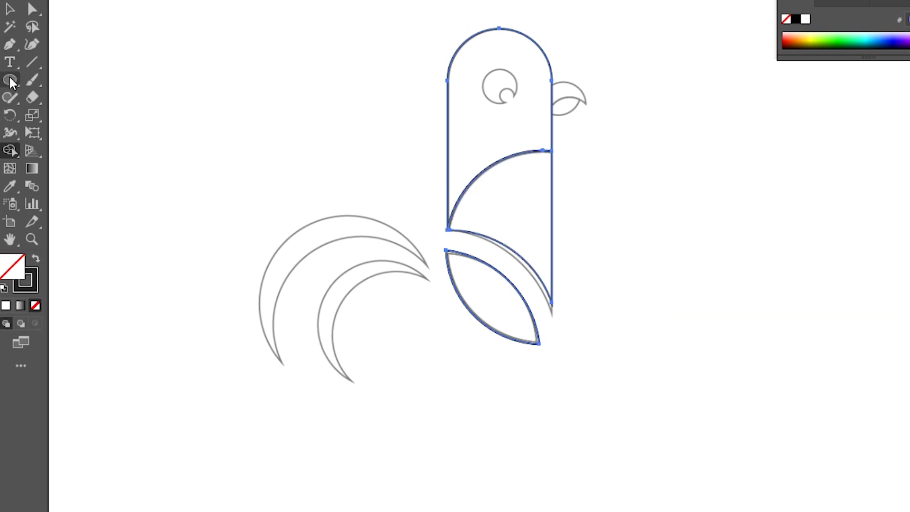
- Draw a circle over the template's eye and nudge it down so that it lines up with the eye outline
{"action": "key", "text": "l"}
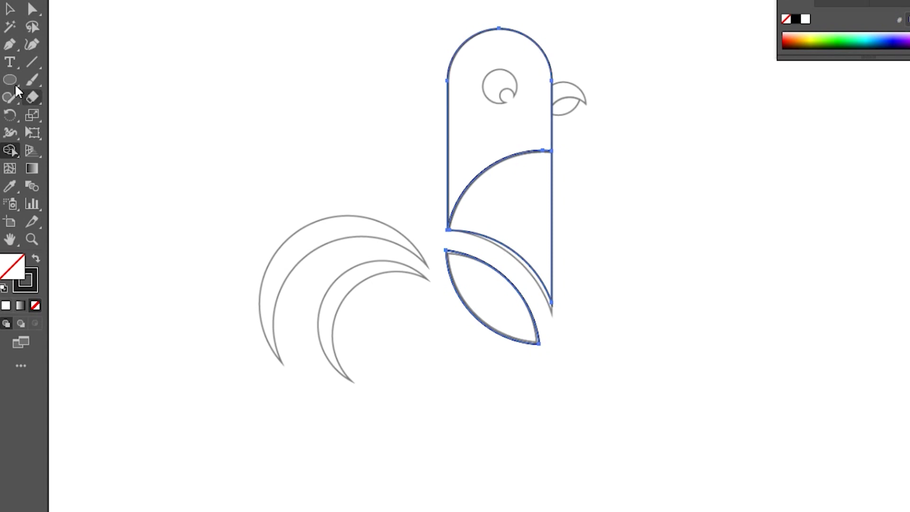
{"action": "scroll", "coordinate": [493, 83], "scroll_direction": "up", "scroll_amount": 2}
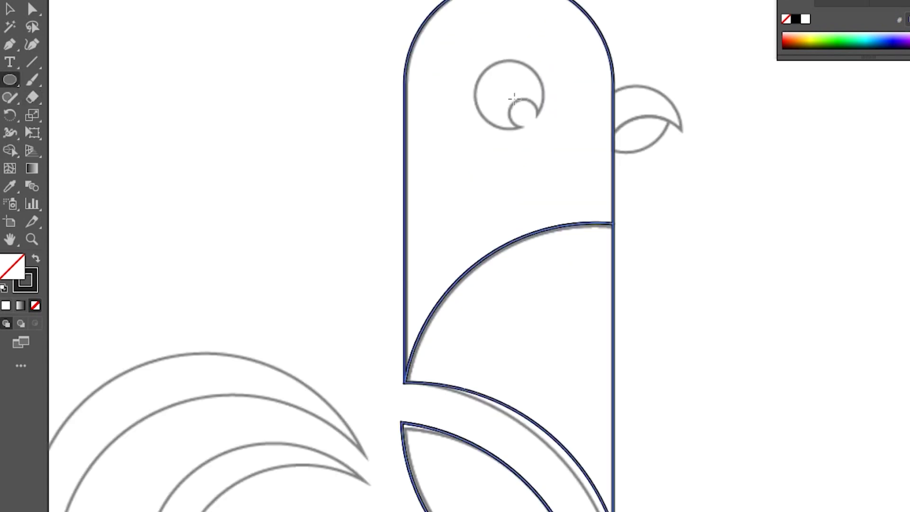
{"action": "left_click_drag", "start_coordinate": [508, 93], "coordinate": [546, 130]}
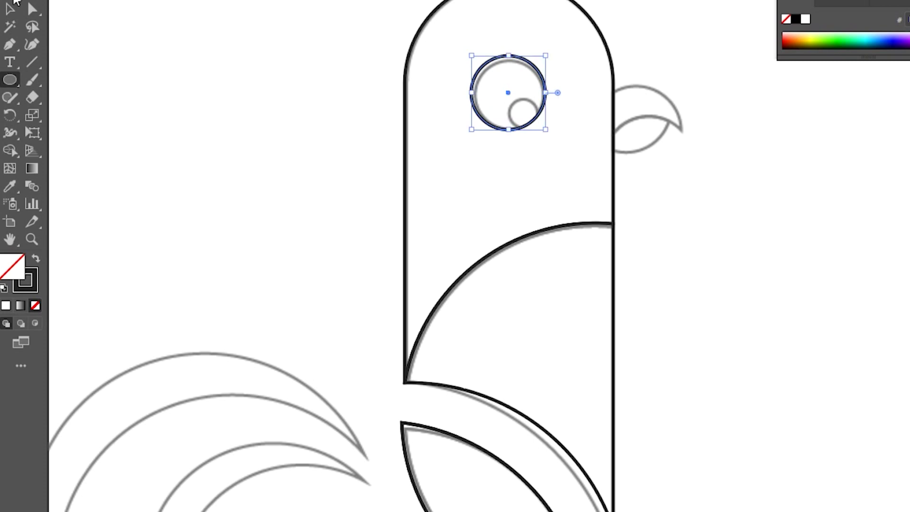
{"action": "key", "text": "v"}
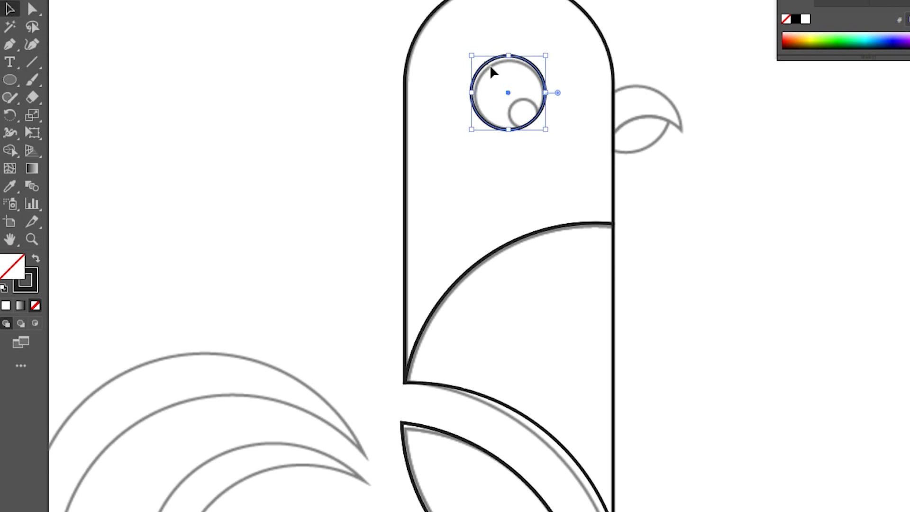
{"action": "key", "text": "Down"}
{"action": "key", "text": "Down"}
{"action": "key", "text": "Down"}
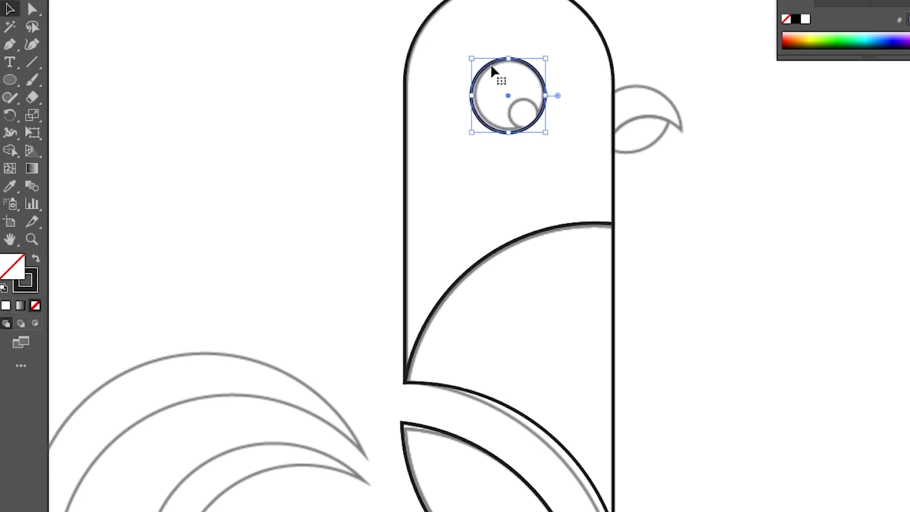
{"action": "left_click", "coordinate": [547, 131]}
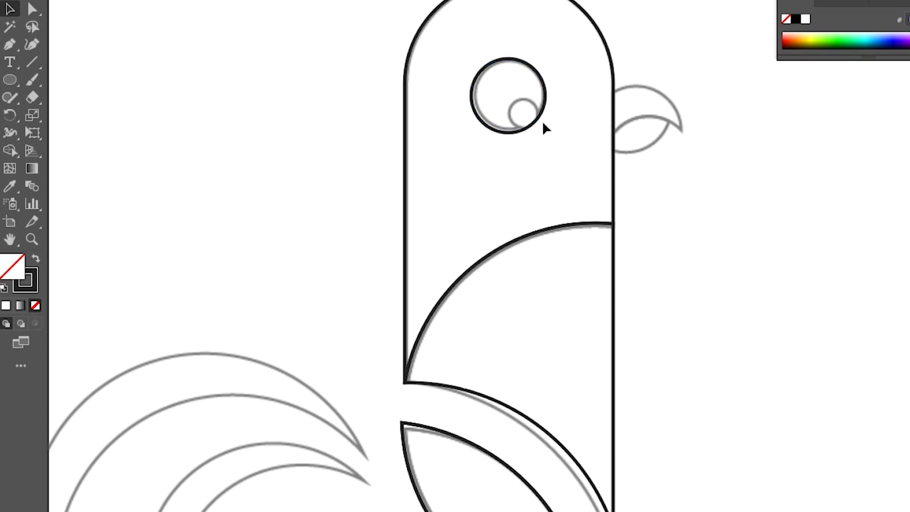
- Duplicate the eye circle, scale the copy down and fit it over the small highlight at the eye's lower edge
{"action": "left_click_drag", "start_coordinate": [538, 124], "coordinate": [568, 153]}
{"action": "left_click_drag", "start_coordinate": [581, 96], "coordinate": [542, 137]}
{"action": "scroll", "coordinate": [528, 128], "scroll_direction": "up", "scroll_amount": 2}
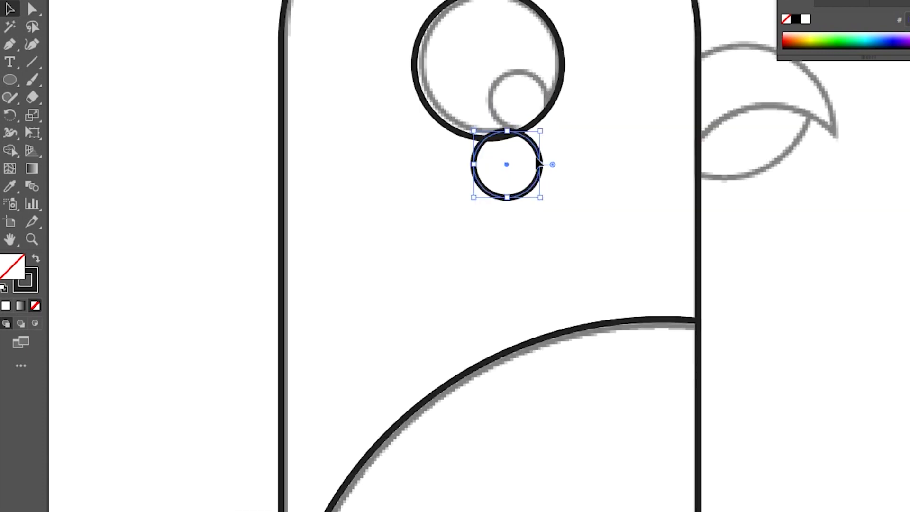
{"action": "left_click_drag", "start_coordinate": [531, 189], "coordinate": [550, 130]}
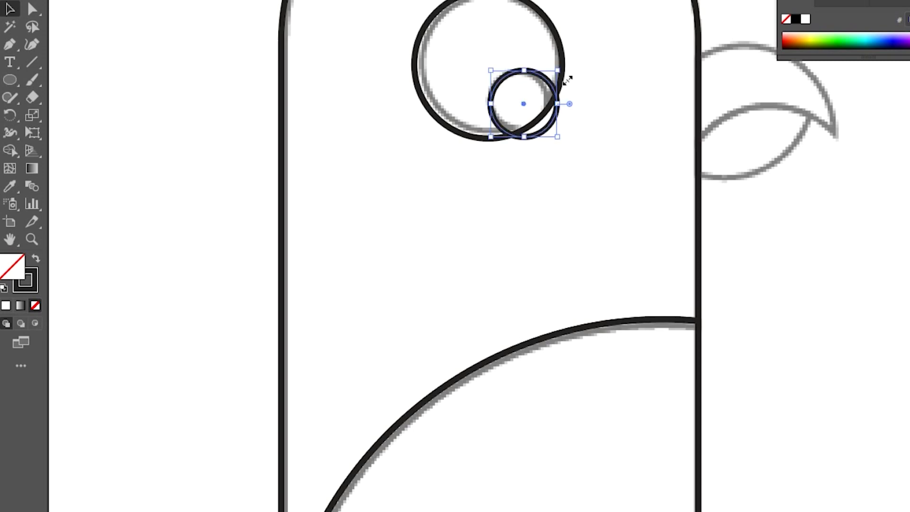
{"action": "left_click_drag", "start_coordinate": [563, 82], "coordinate": [558, 85]}
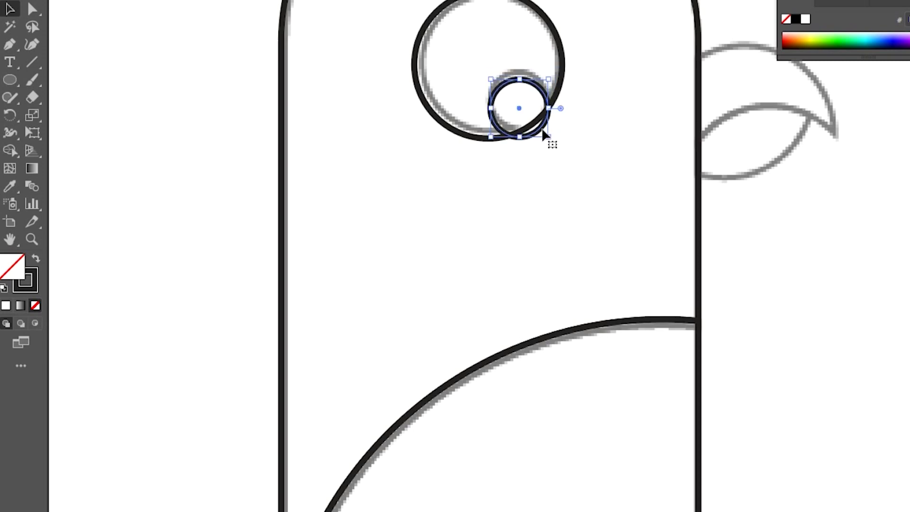
{"action": "left_click", "coordinate": [547, 137]}
{"action": "left_click", "coordinate": [545, 127]}
- Cut the small highlight circle out of the eye circle with the Shape Builder tool
{"action": "scroll", "coordinate": [545, 128], "scroll_direction": "down", "scroll_amount": 1}
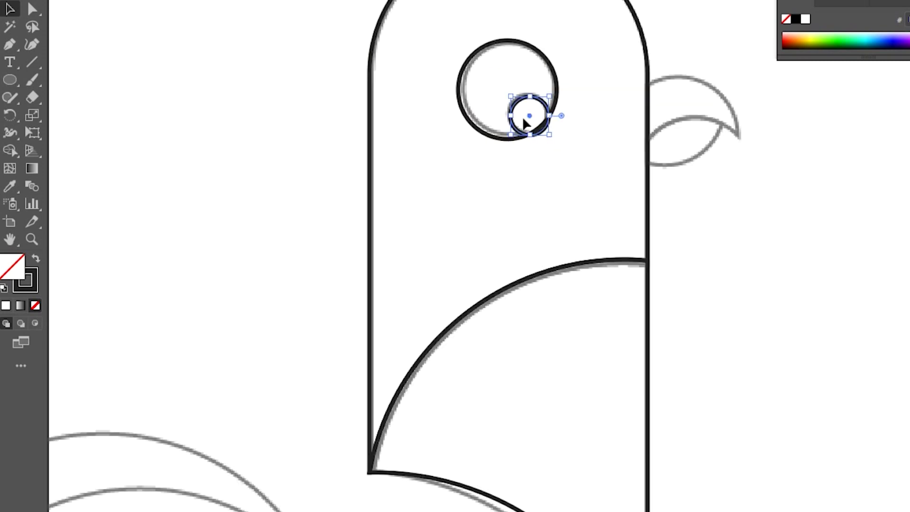
{"action": "scroll", "coordinate": [470, 53], "scroll_direction": "down", "scroll_amount": 1}
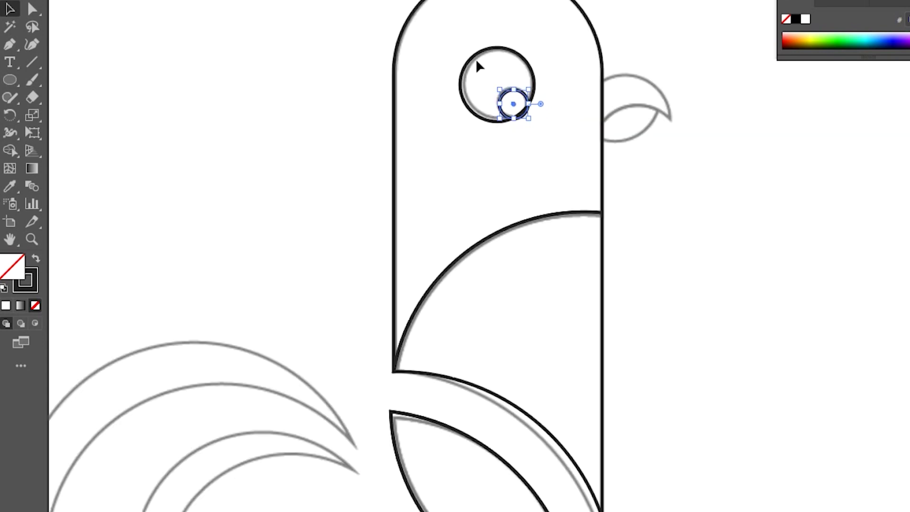
{"action": "left_click", "coordinate": [474, 62], "text": "shift"}
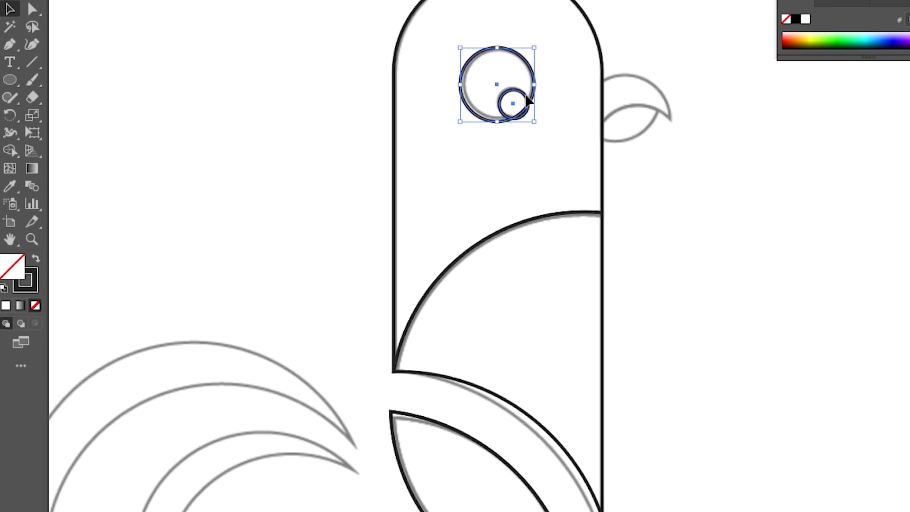
{"action": "left_click", "coordinate": [6, 149]}
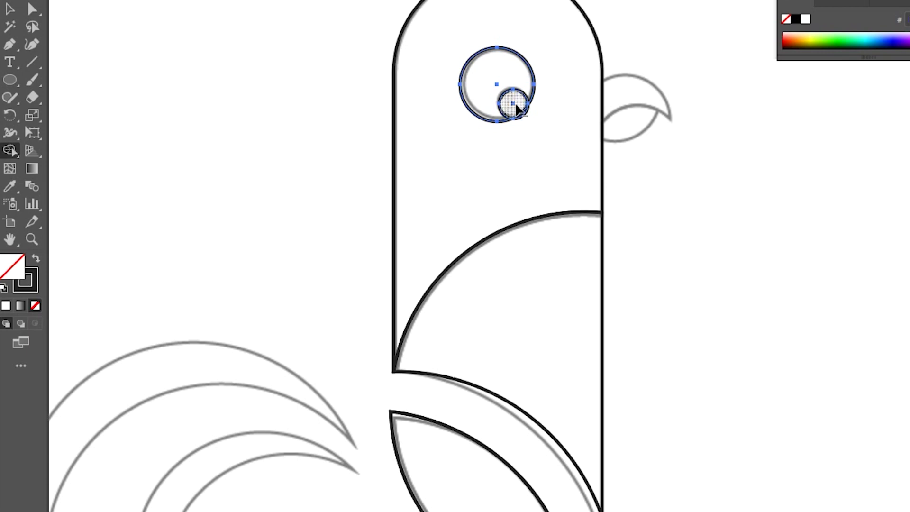
{"action": "left_click", "coordinate": [517, 109], "text": "alt"}
- Draw a circle fitted to the beak's upper curve and duplicate it twice to match the beak's middle and lower curves
{"action": "scroll", "coordinate": [707, 207], "scroll_direction": "up", "scroll_amount": 3}
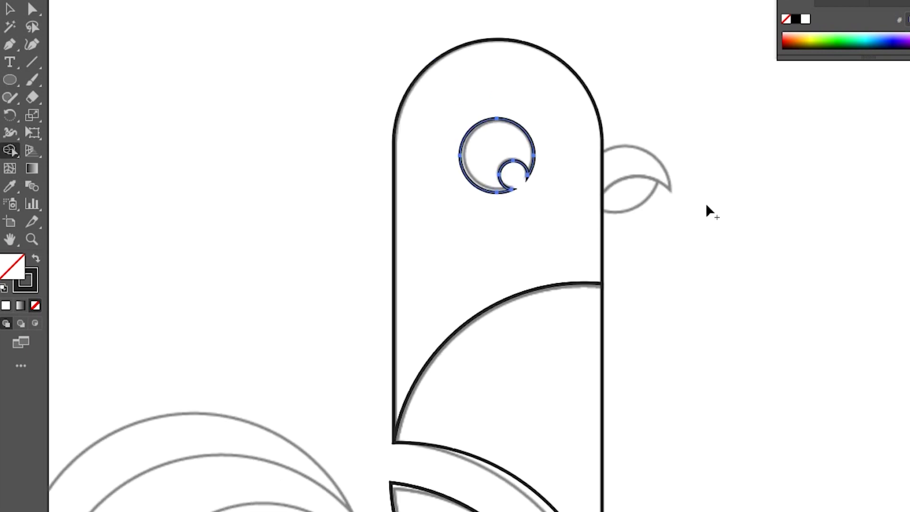
{"action": "left_click", "coordinate": [9, 80]}
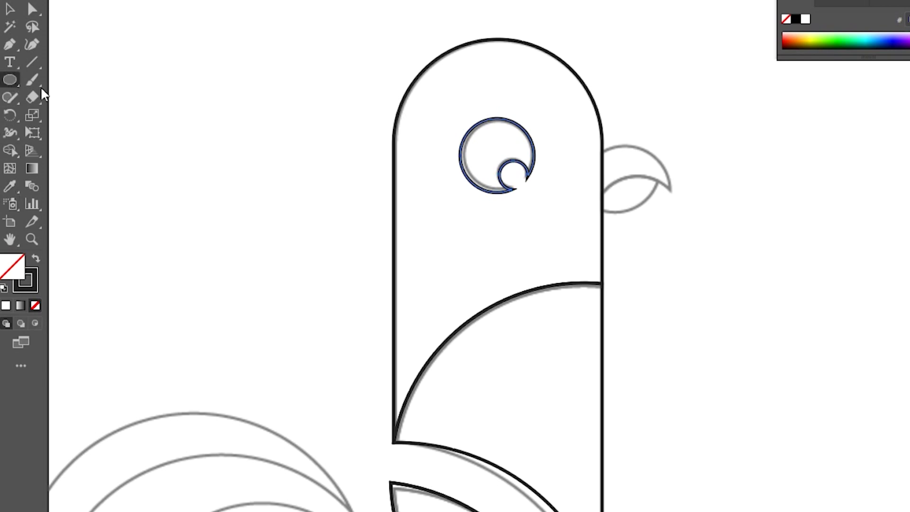
{"action": "left_click_drag", "start_coordinate": [588, 155], "coordinate": [737, 261]}
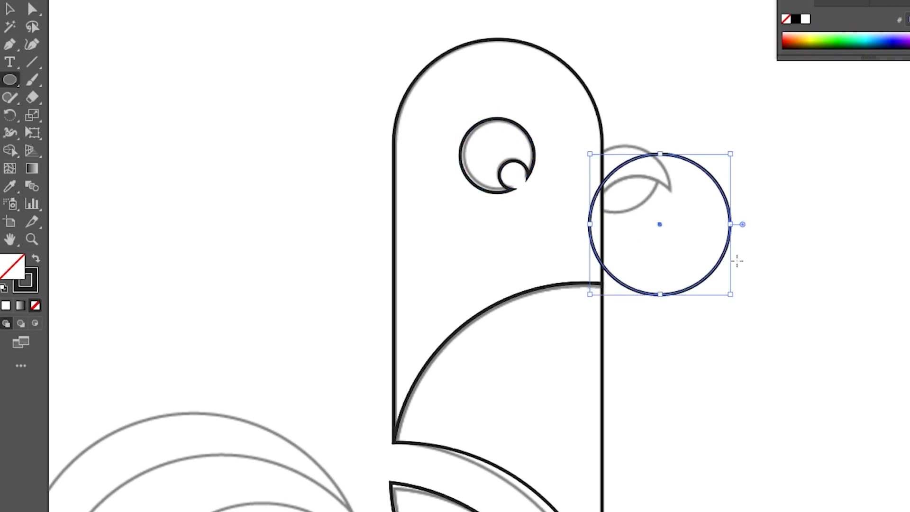
{"action": "key", "text": "v"}
{"action": "left_click_drag", "start_coordinate": [697, 173], "coordinate": [666, 163]}
{"action": "left_click_drag", "start_coordinate": [706, 295], "coordinate": [664, 252]}
{"action": "left_click_drag", "start_coordinate": [662, 171], "coordinate": [671, 172]}
{"action": "left_click_drag", "start_coordinate": [687, 261], "coordinate": [675, 246]}
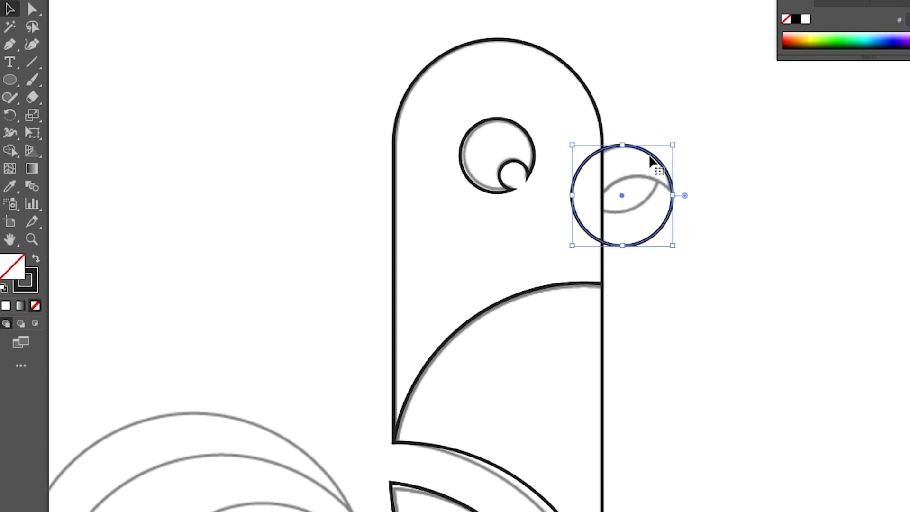
{"action": "left_click_drag", "start_coordinate": [653, 158], "coordinate": [670, 189]}
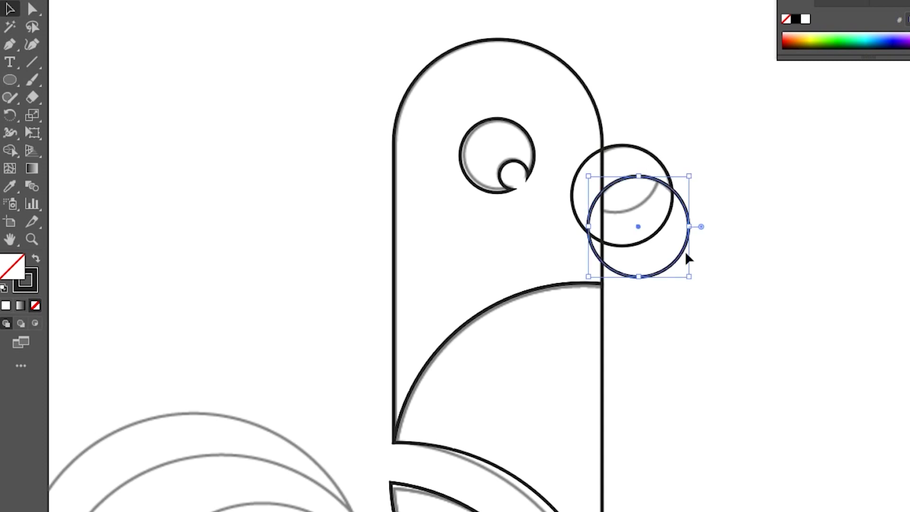
{"action": "left_click_drag", "start_coordinate": [674, 269], "coordinate": [648, 206]}
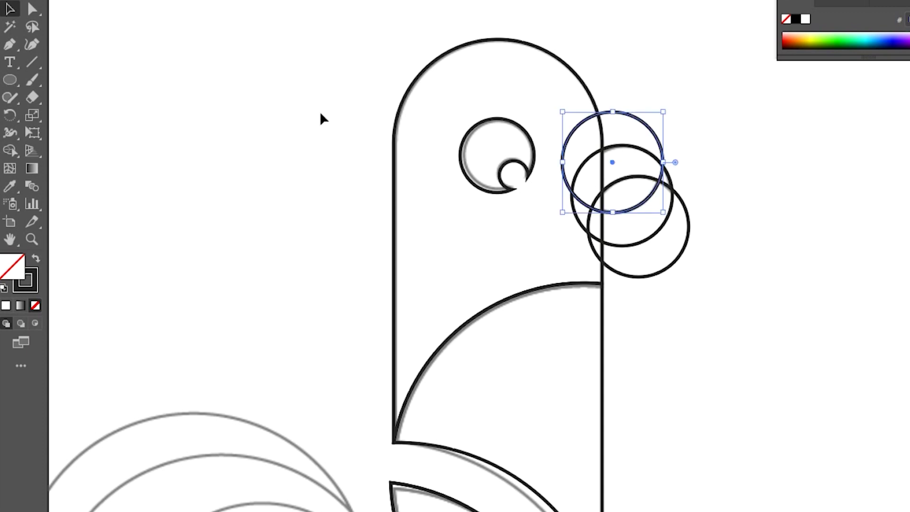
- Select all the artwork and merge the beak circles' overlaps into the head with the Shape Builder tool
{"action": "key", "text": "ctrl+a"}
{"action": "left_click", "coordinate": [10, 151]}
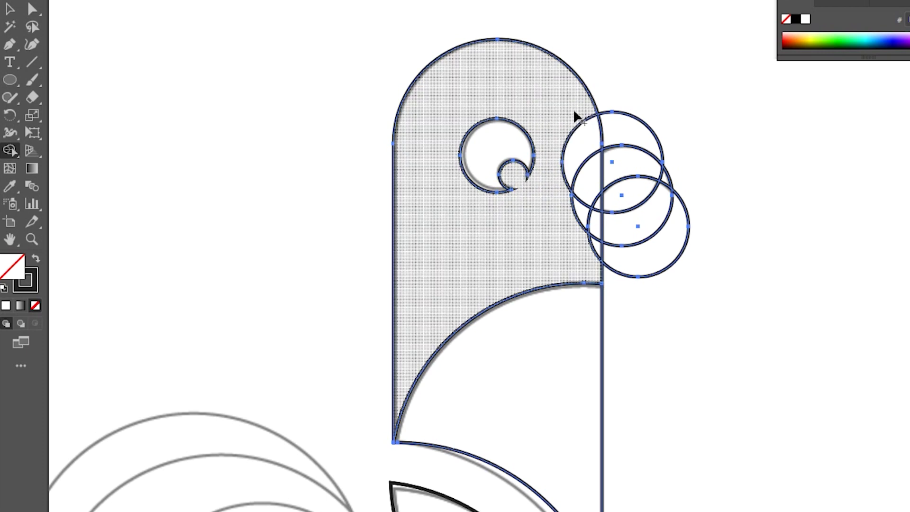
{"action": "left_click_drag", "start_coordinate": [569, 109], "coordinate": [598, 241]}
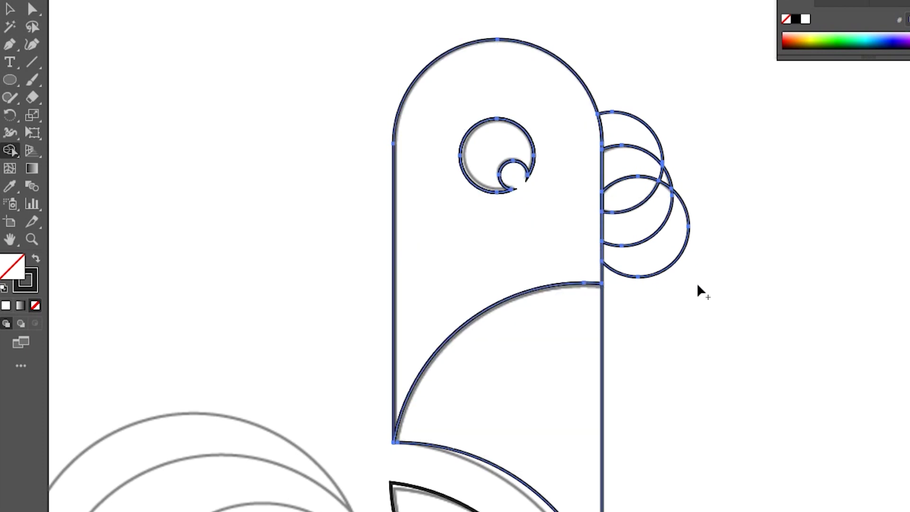
- Remove the excess circle parts around the beak and merge the small tip piece into the upper beak, leaving everything deselected
{"action": "left_click_drag", "start_coordinate": [669, 280], "coordinate": [642, 236]}
{"action": "left_click_drag", "start_coordinate": [670, 88], "coordinate": [633, 132]}
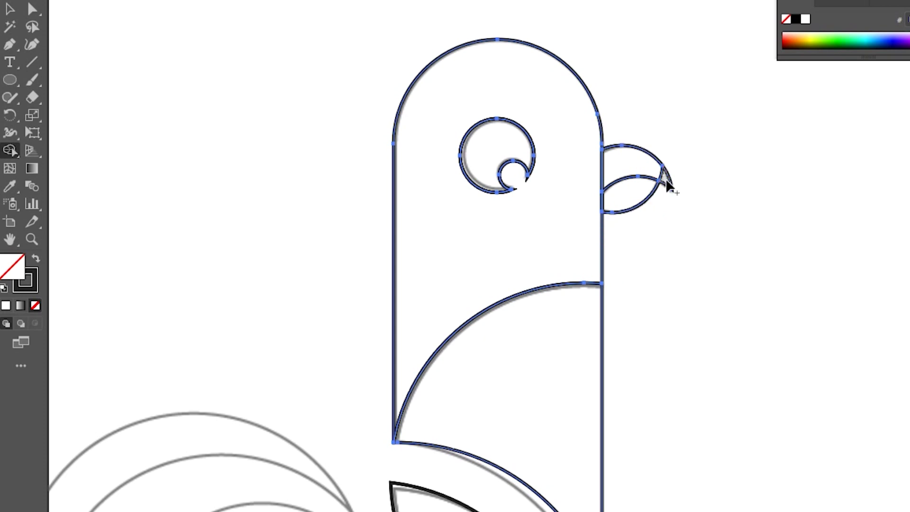
{"action": "left_click_drag", "start_coordinate": [666, 185], "coordinate": [653, 183]}
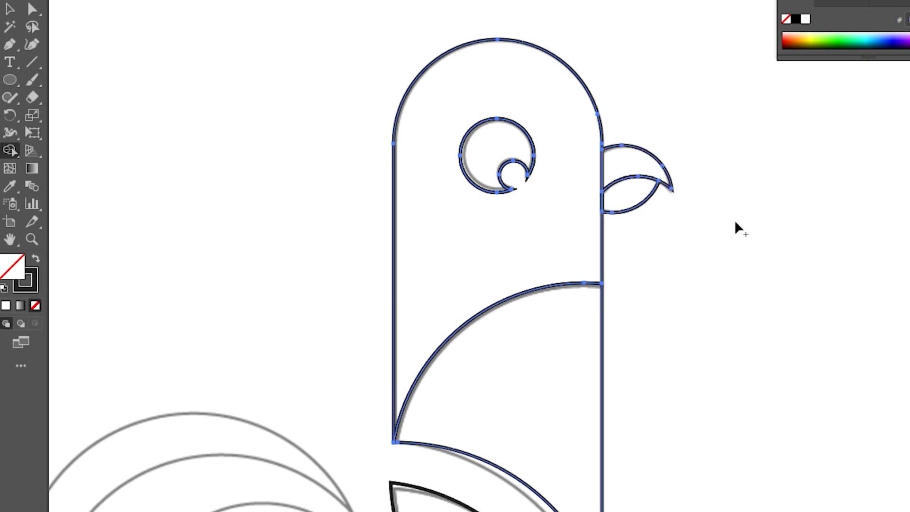
{"action": "left_click", "coordinate": [10, 8]}
{"action": "left_click", "coordinate": [264, 277]}
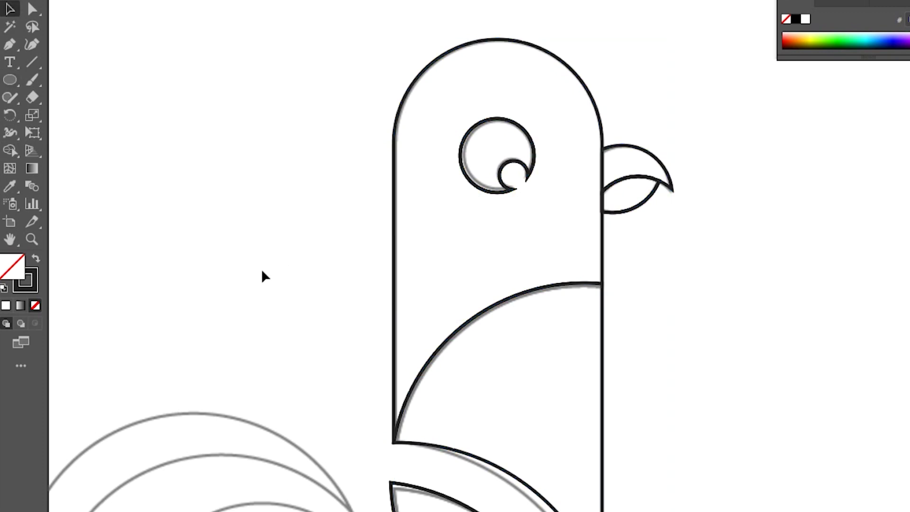
- Draw a large circle over the template's tail feathers, wide enough to span the outer crescent
{"action": "scroll", "coordinate": [265, 277], "scroll_direction": "down", "scroll_amount": 2}
{"action": "left_click_drag", "start_coordinate": [266, 294], "coordinate": [499, 242]}
{"action": "scroll", "coordinate": [478, 298], "scroll_direction": "up", "scroll_amount": 1}
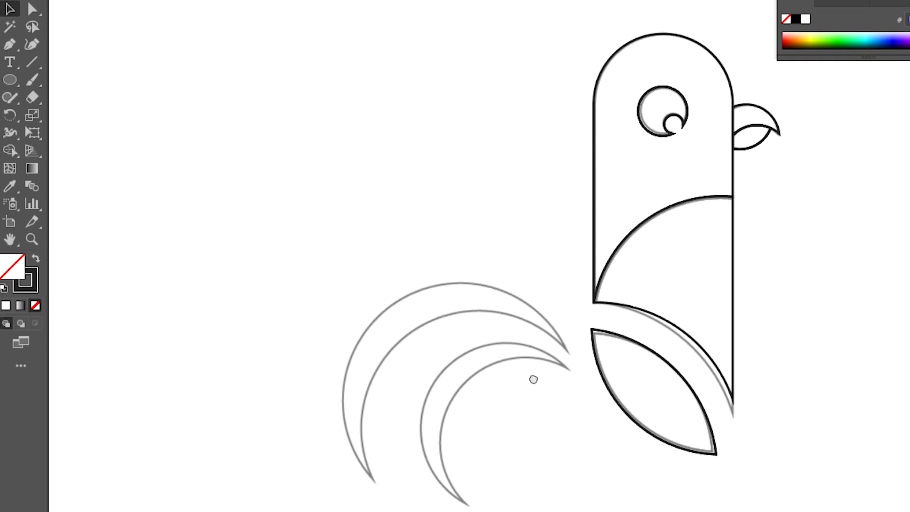
{"action": "left_click_drag", "start_coordinate": [533, 379], "coordinate": [460, 318]}
{"action": "left_click", "coordinate": [10, 80]}
{"action": "left_click_drag", "start_coordinate": [291, 281], "coordinate": [371, 360]}
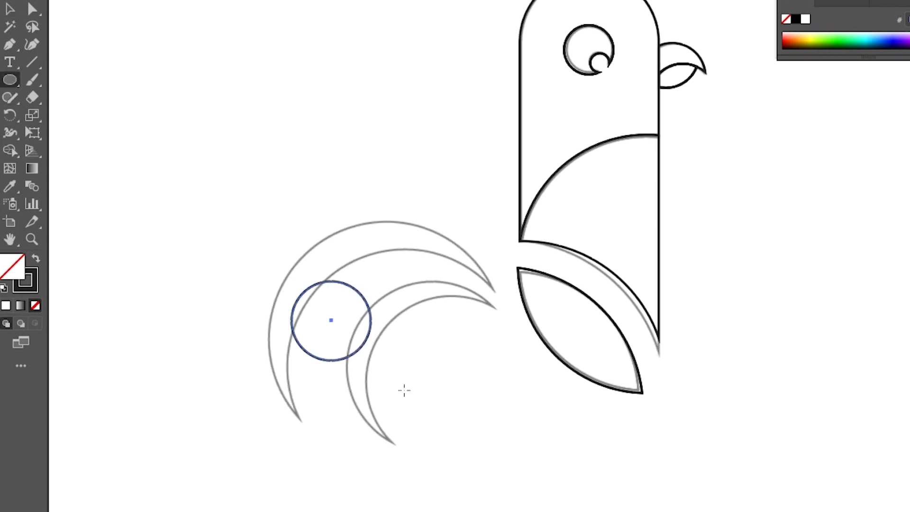
{"action": "left_click_drag", "start_coordinate": [405, 390], "coordinate": [539, 509]}
{"action": "left_click", "coordinate": [7, 12]}
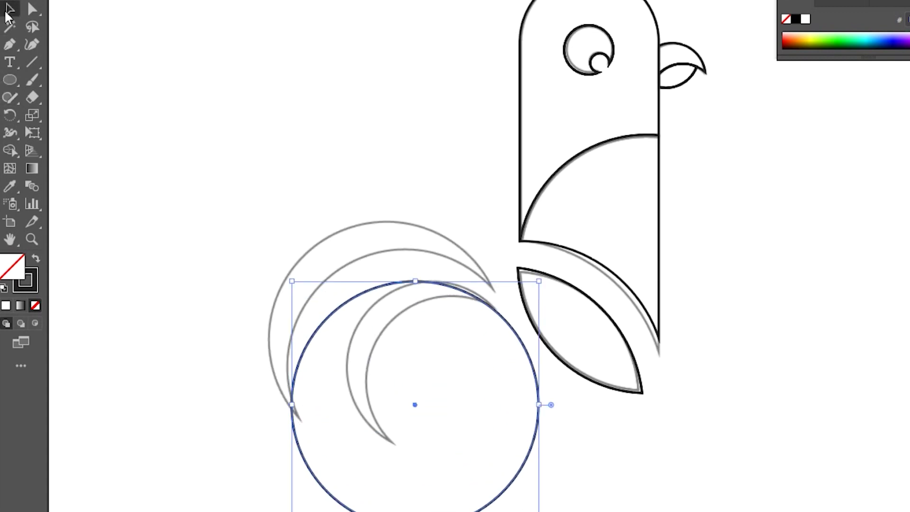
- Move and scale the circle to fit the large tail crescent's outer edge, and duplicate it onto the crescent's inner edge
{"action": "left_click_drag", "start_coordinate": [334, 321], "coordinate": [311, 258]}
{"action": "left_click", "coordinate": [311, 257]}
{"action": "left_click", "coordinate": [310, 256]}
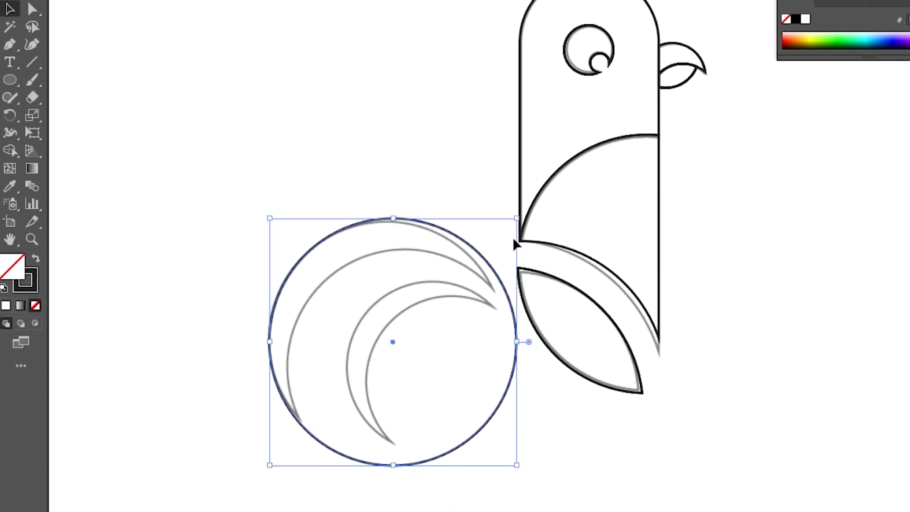
{"action": "left_click_drag", "start_coordinate": [523, 224], "coordinate": [509, 226]}
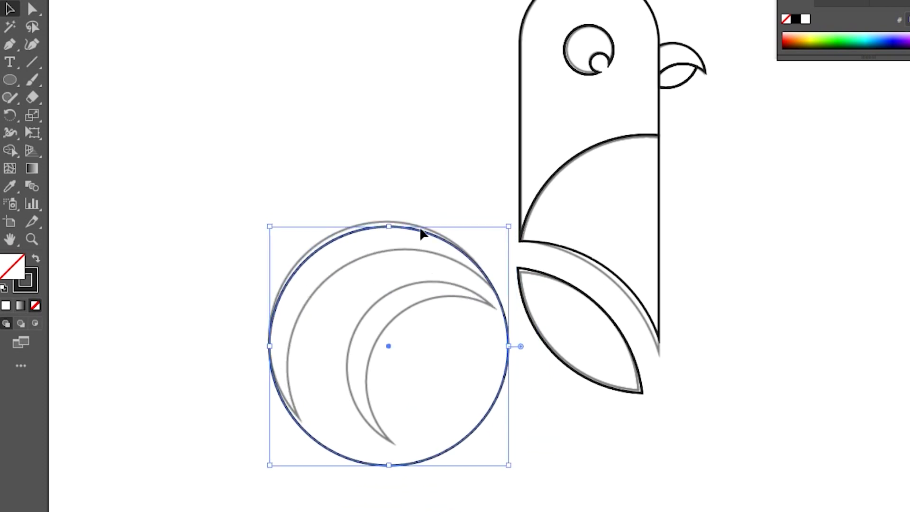
{"action": "key", "text": "Up"}
{"action": "key", "text": "Up"}
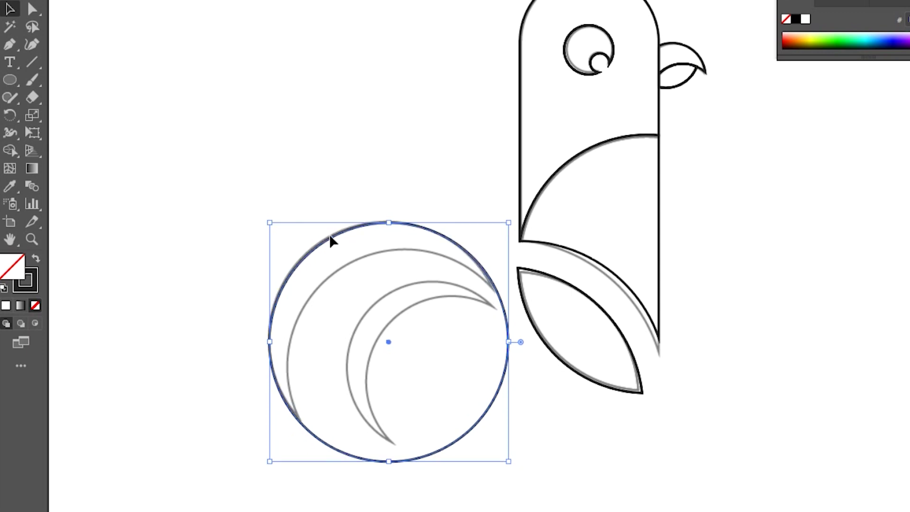
{"action": "left_click_drag", "start_coordinate": [308, 263], "coordinate": [328, 289]}
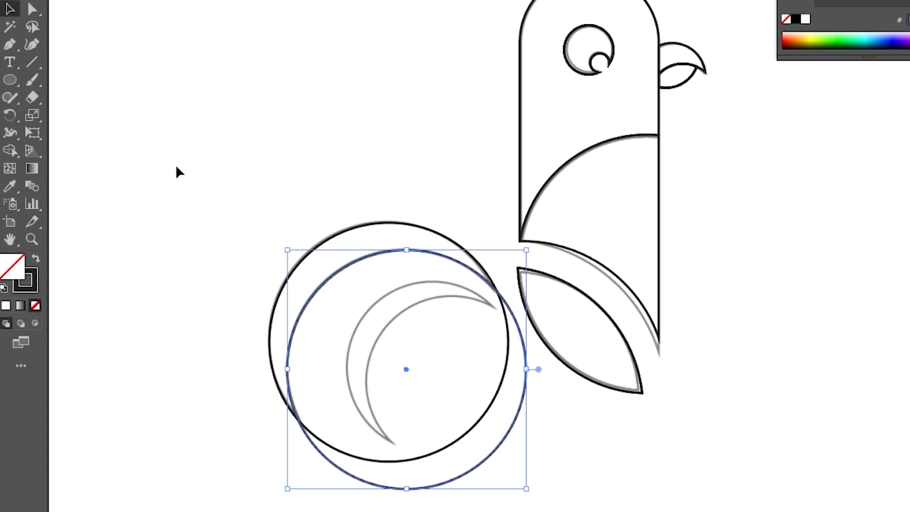
- Select both large tail circles and remove everything except the outer crescent with the Shape Builder tool
{"action": "left_click_drag", "start_coordinate": [176, 165], "coordinate": [404, 374]}
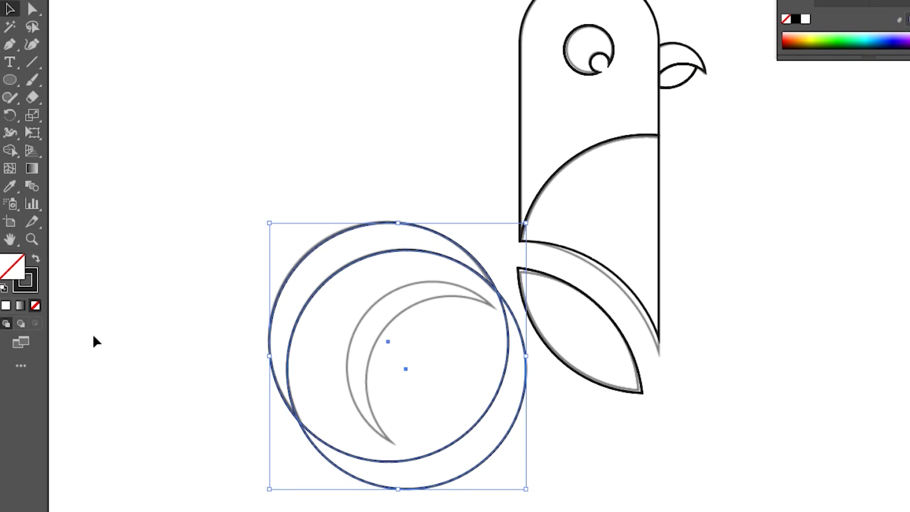
{"action": "left_click", "coordinate": [10, 149]}
{"action": "left_click_drag", "start_coordinate": [352, 327], "coordinate": [498, 510]}
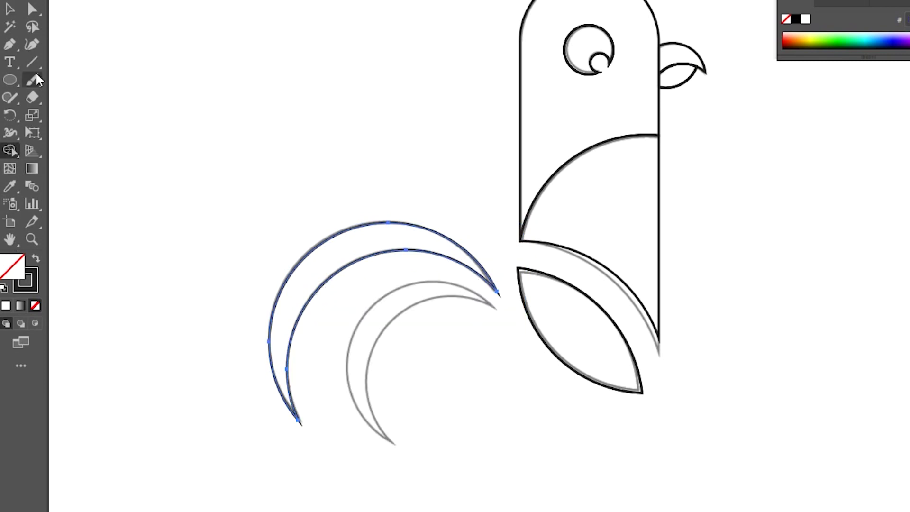
{"action": "key", "text": "v"}
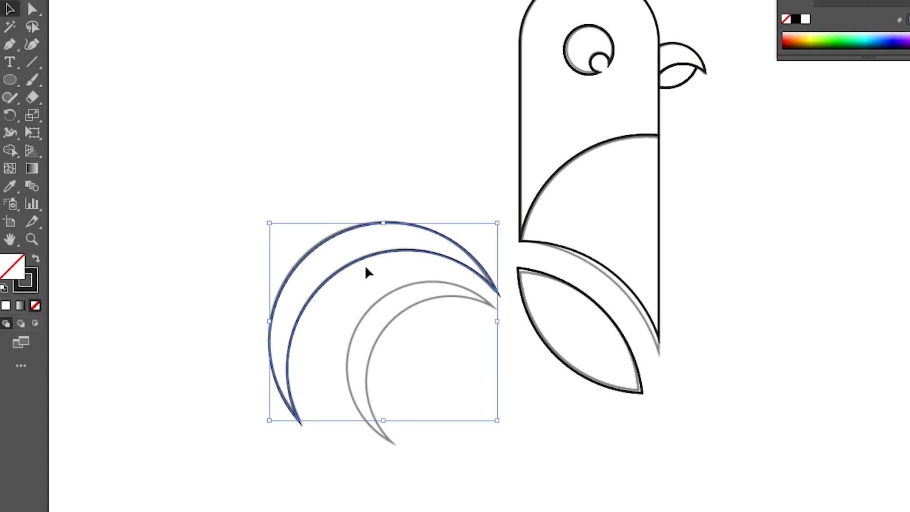
- Duplicate the outer tail crescent, then rotate, scale and move the copy to fit the template's smaller inner crescent, leaving it deselected
{"action": "left_click_drag", "start_coordinate": [363, 268], "coordinate": [417, 330]}
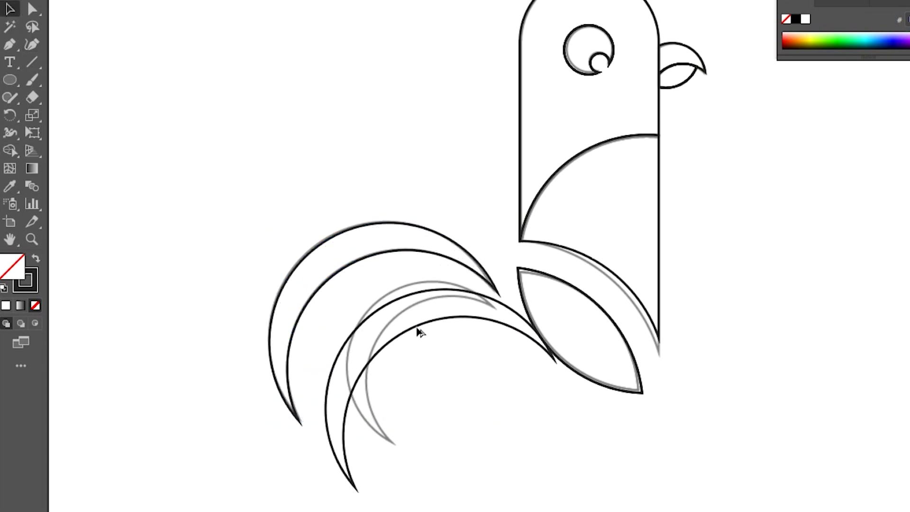
{"action": "left_click_drag", "start_coordinate": [326, 488], "coordinate": [405, 410]}
{"action": "left_click_drag", "start_coordinate": [467, 313], "coordinate": [410, 320]}
{"action": "left_click_drag", "start_coordinate": [506, 431], "coordinate": [536, 394]}
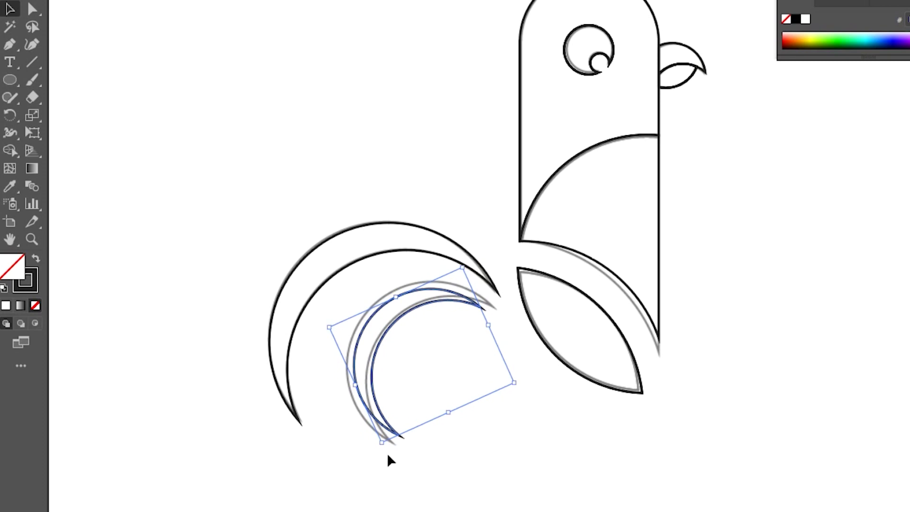
{"action": "left_click_drag", "start_coordinate": [385, 447], "coordinate": [382, 459]}
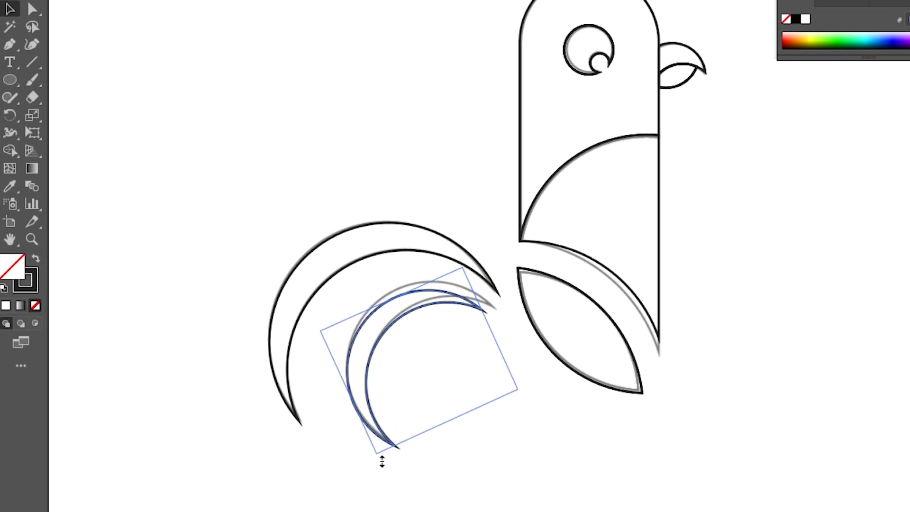
{"action": "left_click", "coordinate": [408, 319]}
{"action": "left_click", "coordinate": [410, 309]}
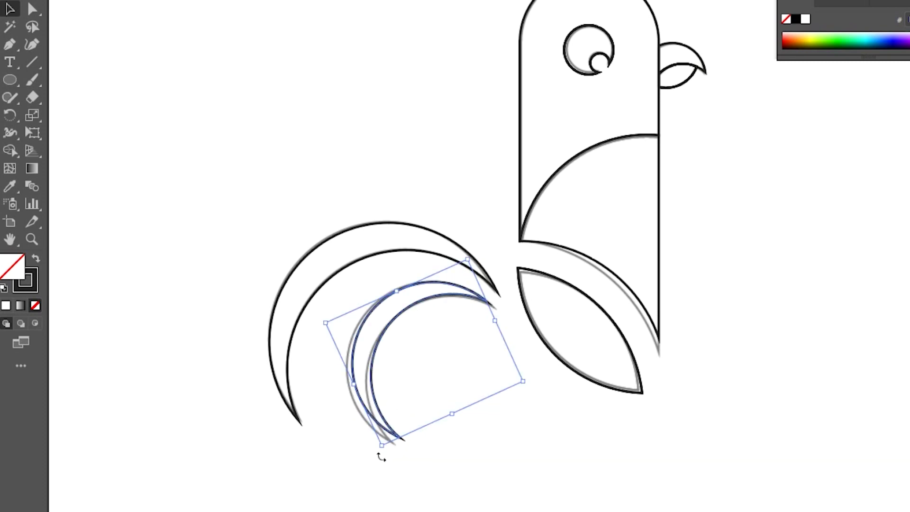
{"action": "left_click_drag", "start_coordinate": [382, 454], "coordinate": [384, 459]}
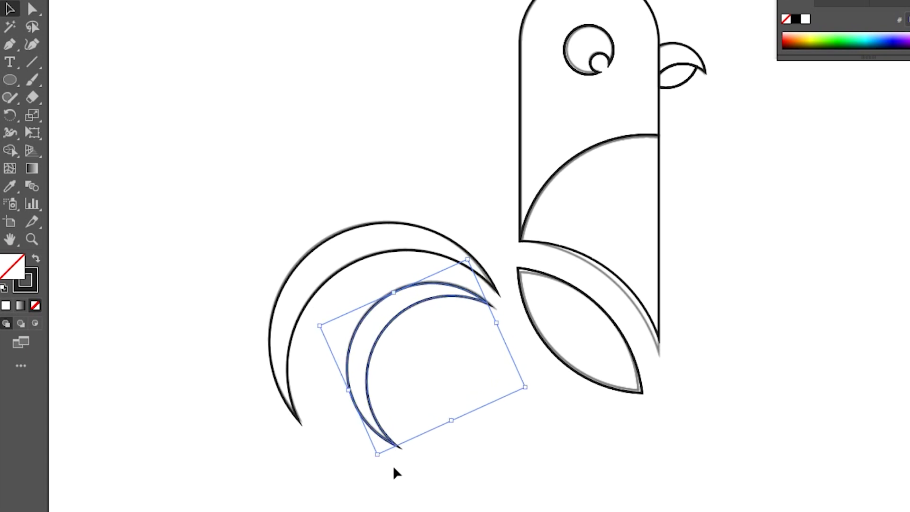
{"action": "left_click", "coordinate": [642, 497]}
- Select the whole bird and set its stroke corners to round join
{"action": "left_click_drag", "start_coordinate": [798, 262], "coordinate": [695, 346]}
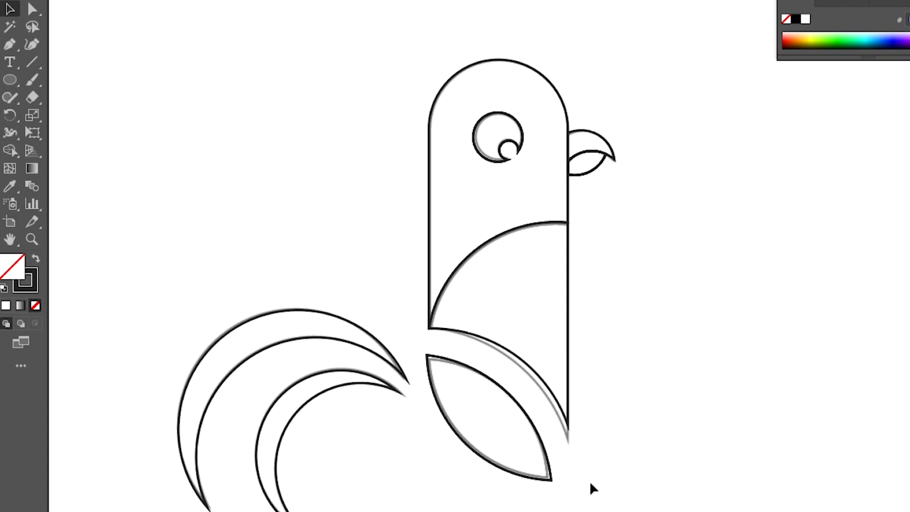
{"action": "scroll", "coordinate": [590, 473], "scroll_direction": "up", "scroll_amount": 5}
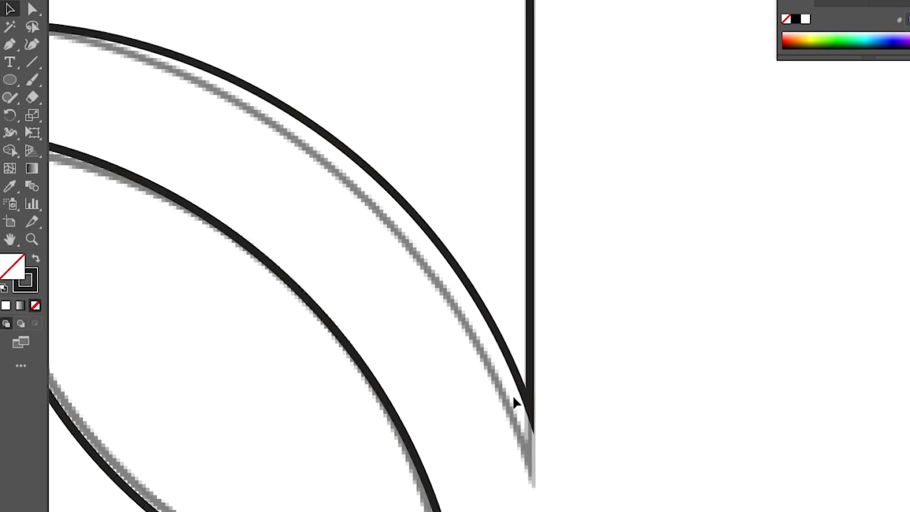
{"action": "scroll", "coordinate": [602, 432], "scroll_direction": "down", "scroll_amount": 5}
{"action": "scroll", "coordinate": [600, 431], "scroll_direction": "down", "scroll_amount": 2}
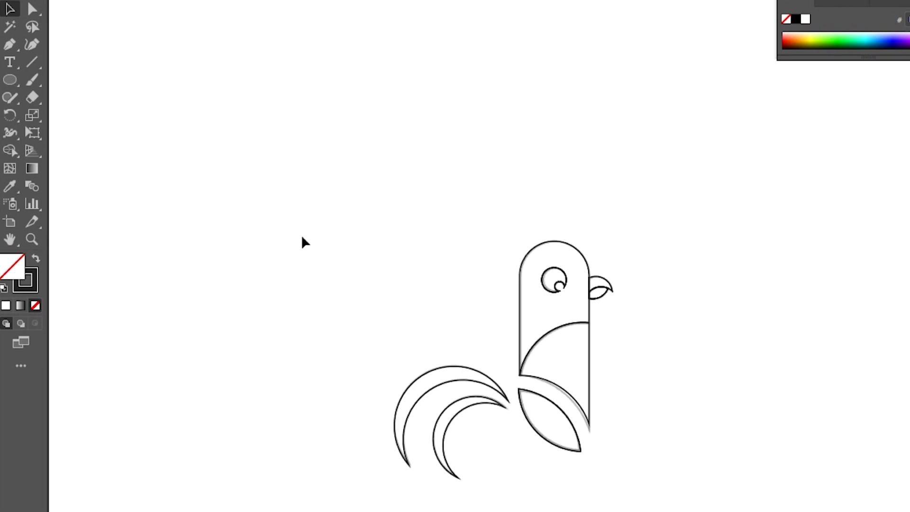
{"action": "left_click_drag", "start_coordinate": [314, 220], "coordinate": [723, 491]}
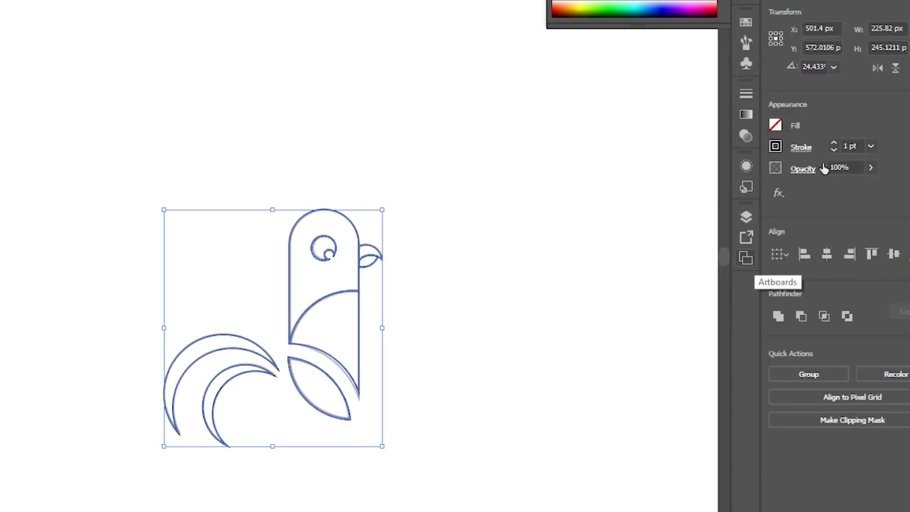
{"action": "left_click", "coordinate": [804, 151]}
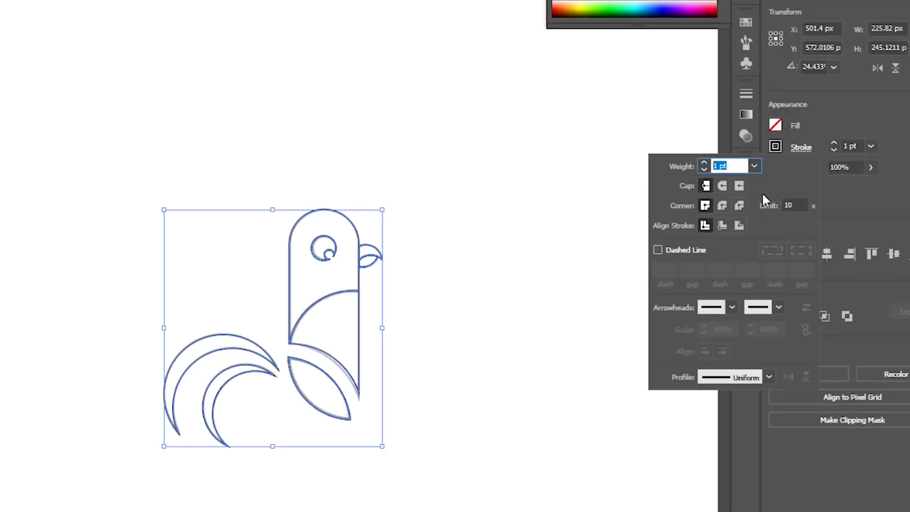
{"action": "left_click", "coordinate": [723, 206]}
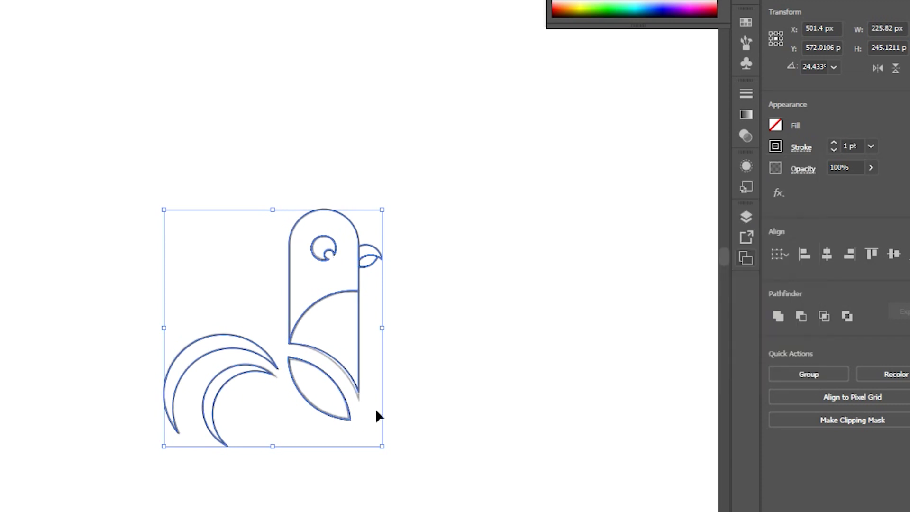
- Deselect the artwork and examine the stroke corners at the body's lower tip and along the tail crescents
{"action": "left_click", "coordinate": [400, 414]}
{"action": "scroll", "coordinate": [367, 395], "scroll_direction": "up", "scroll_amount": 5}
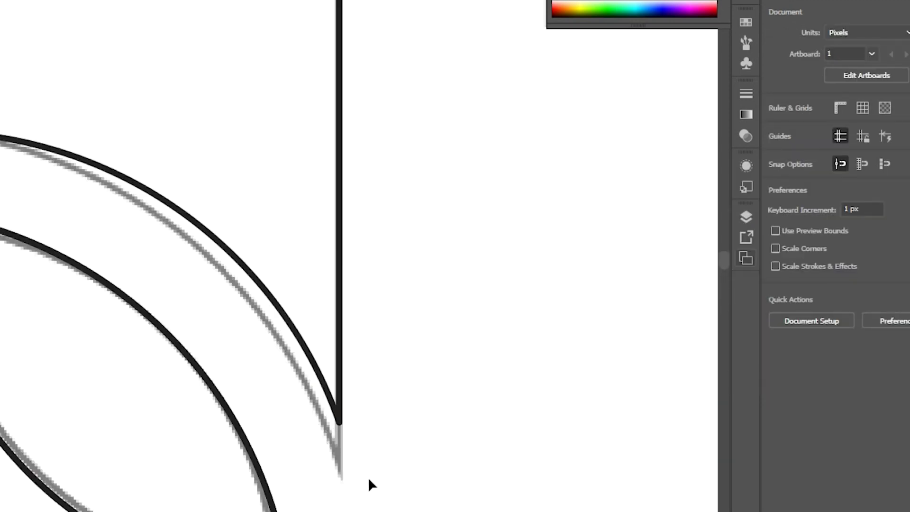
{"action": "left_click_drag", "start_coordinate": [295, 511], "coordinate": [886, 186]}
{"action": "scroll", "coordinate": [364, 360], "scroll_direction": "down", "scroll_amount": 3}
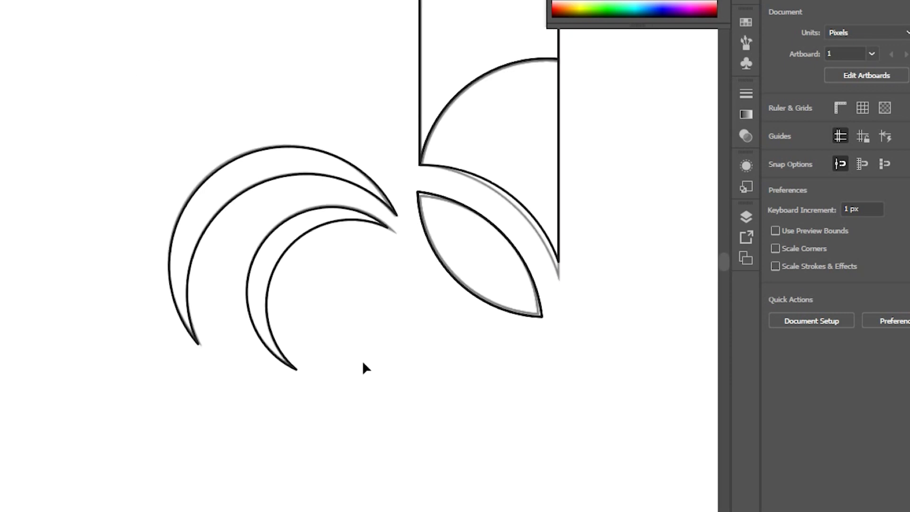
{"action": "left_click_drag", "start_coordinate": [435, 304], "coordinate": [282, 423]}
{"action": "scroll", "coordinate": [516, 235], "scroll_direction": "down", "scroll_amount": 2}
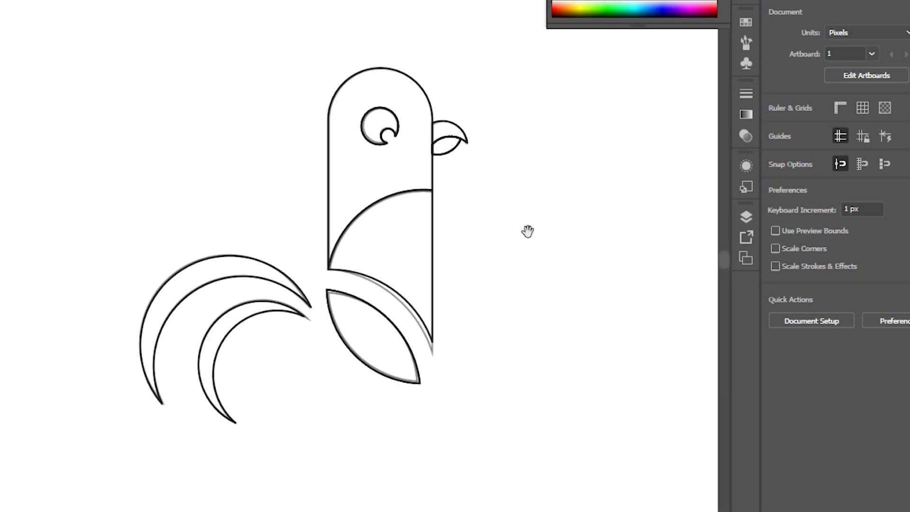
{"action": "left_click_drag", "start_coordinate": [526, 229], "coordinate": [412, 280]}
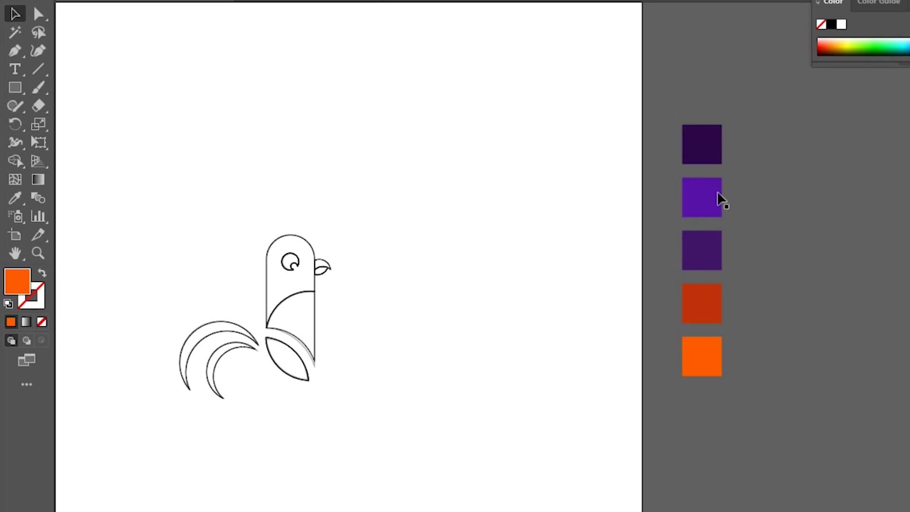
- Fill the bird's head shape with the darkest purple swatch using the Eyedropper tool
{"action": "mouse_move", "coordinate": [708, 159]}
{"action": "left_mouse_down"}
{"action": "mouse_move", "coordinate": [722, 129]}
{"action": "mouse_move", "coordinate": [717, 153]}
{"action": "left_mouse_up"}
{"action": "key", "text": "ctrl+z"}
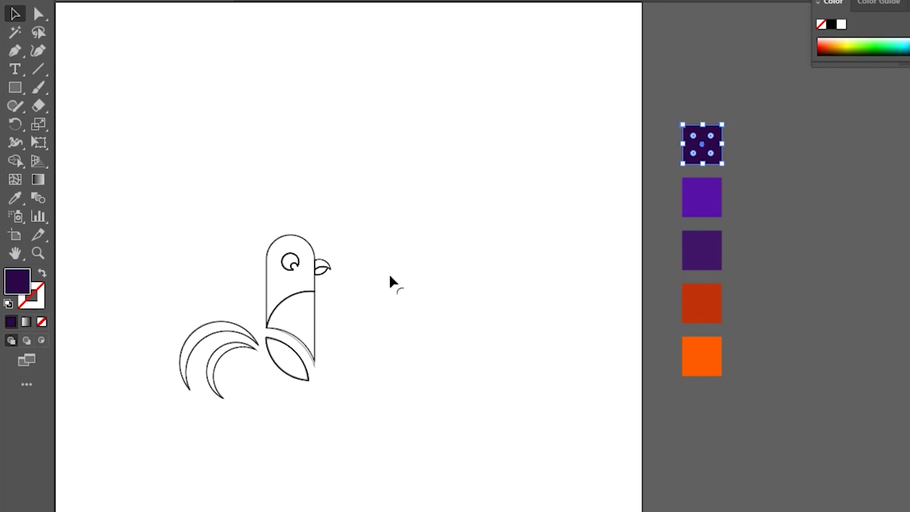
{"action": "left_click", "coordinate": [293, 238]}
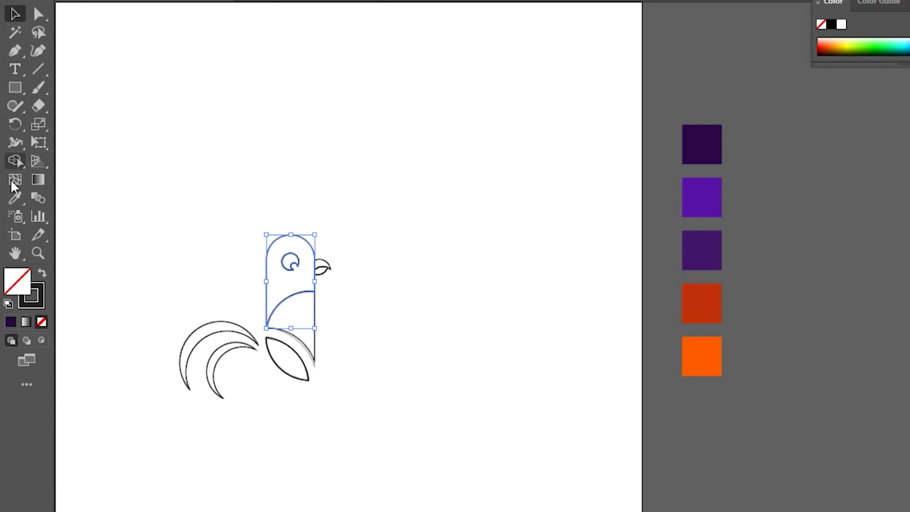
{"action": "left_click", "coordinate": [15, 198]}
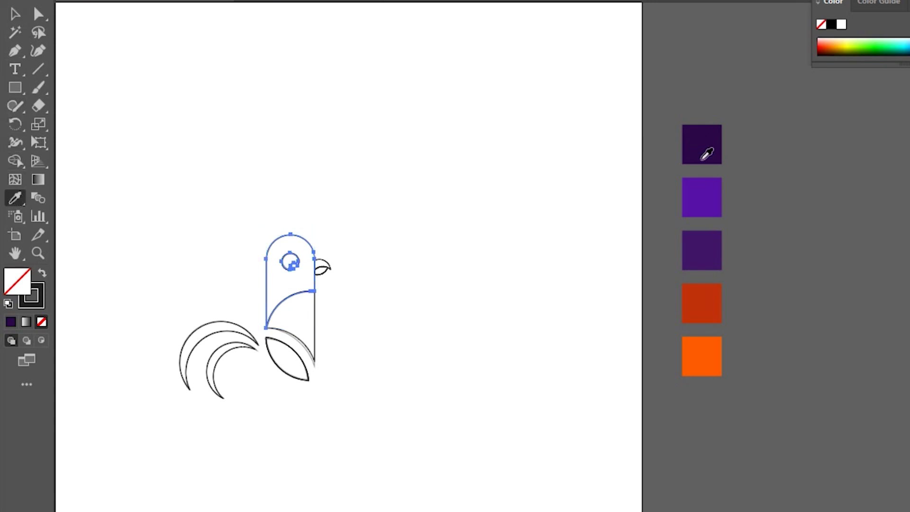
{"action": "left_click", "coordinate": [704, 158]}
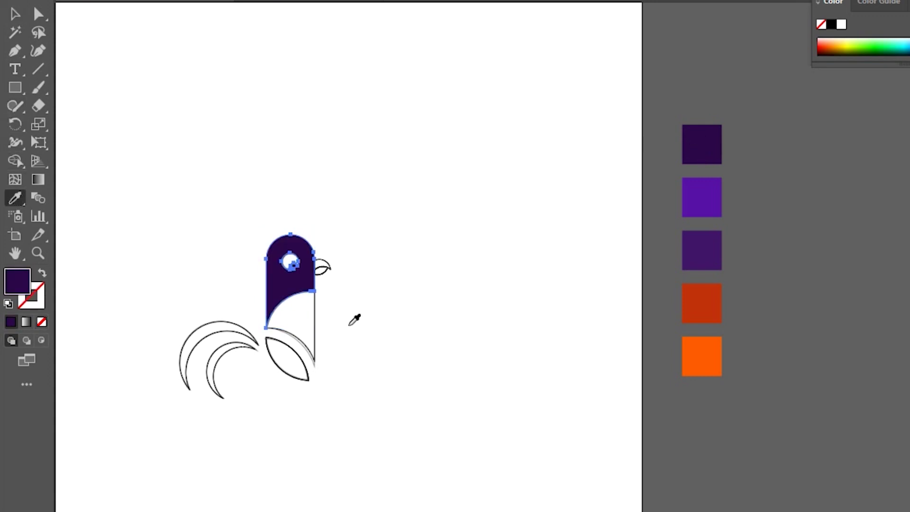
{"action": "left_click", "coordinate": [19, 7]}
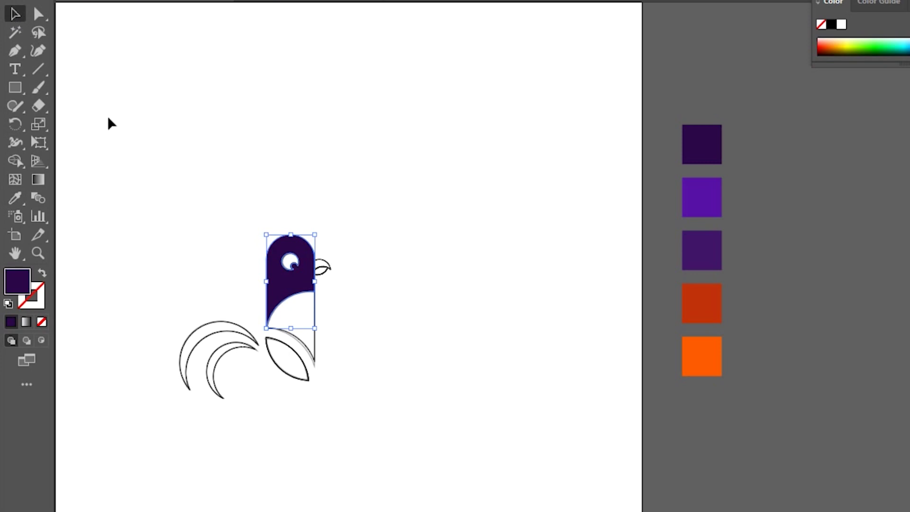
- Fill the lower body shape with the bright violet swatch using the Eyedropper tool
{"action": "left_click", "coordinate": [315, 360]}
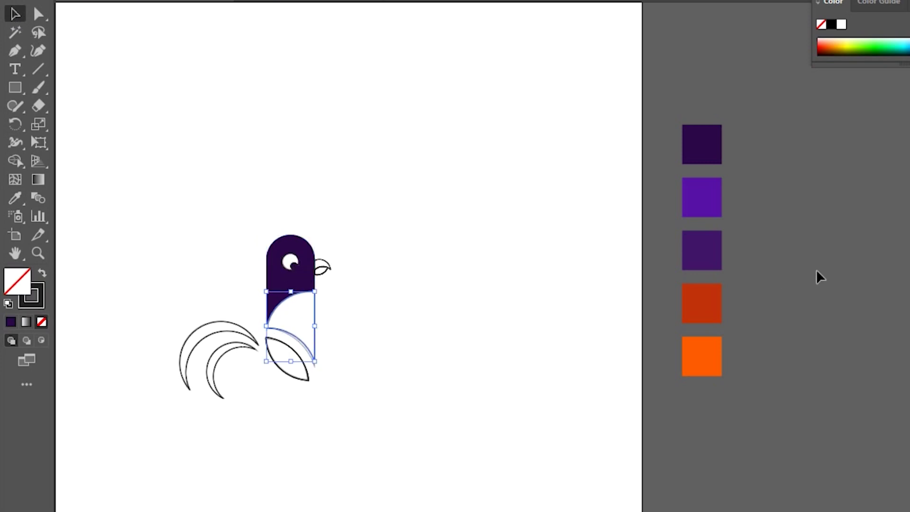
{"action": "key", "text": "i"}
{"action": "left_click", "coordinate": [709, 211]}
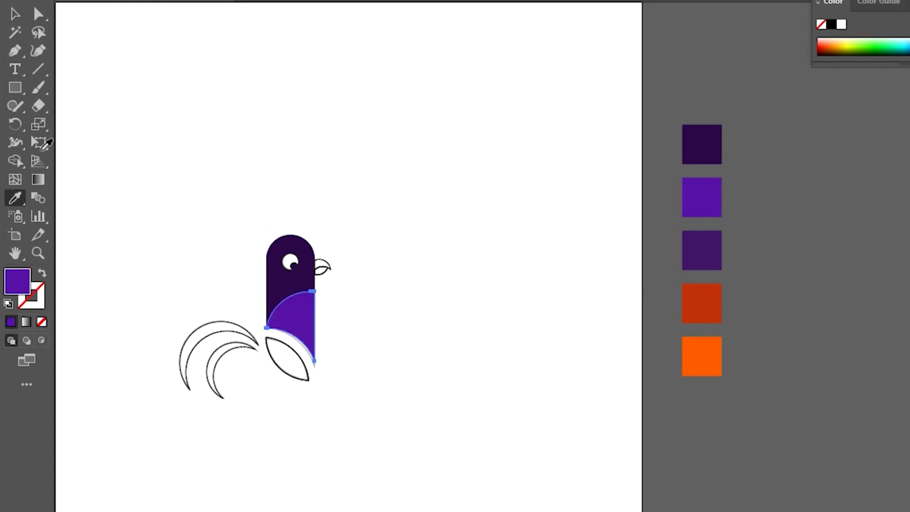
{"action": "key", "text": "v"}
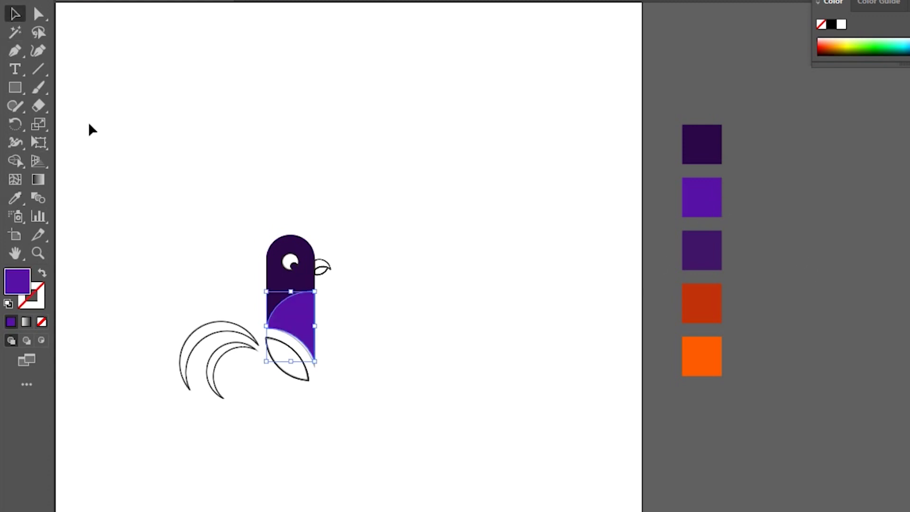
- Fill the leaf shape below the body with the medium purple swatch using the Eyedropper tool
{"action": "left_click", "coordinate": [302, 380]}
{"action": "key", "text": "i"}
{"action": "left_click", "coordinate": [706, 261]}
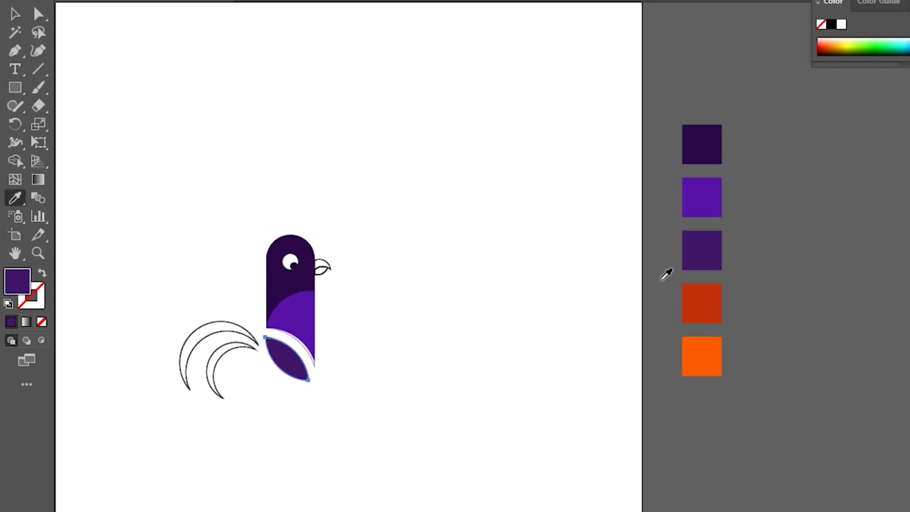
{"action": "key", "text": "v"}
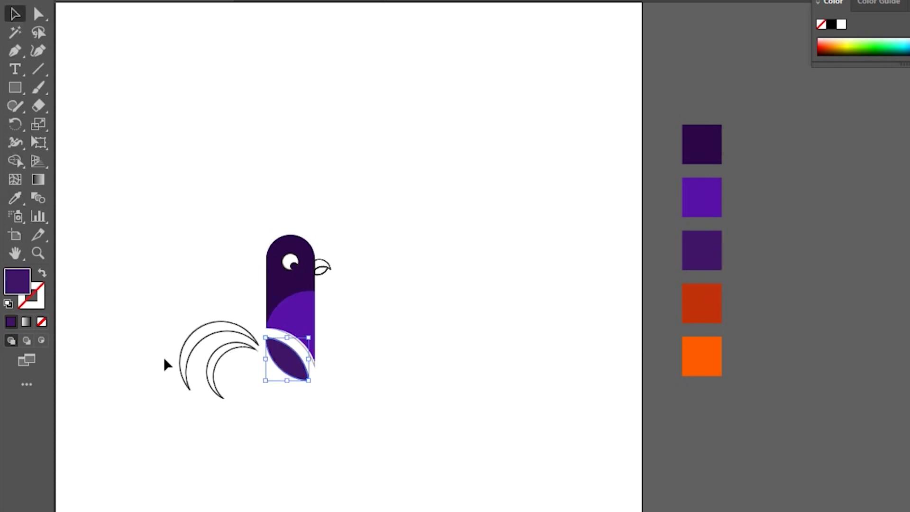
- Fill both tail crescents with the darkest purple swatch using the Eyedropper tool
{"action": "left_click", "coordinate": [222, 392]}
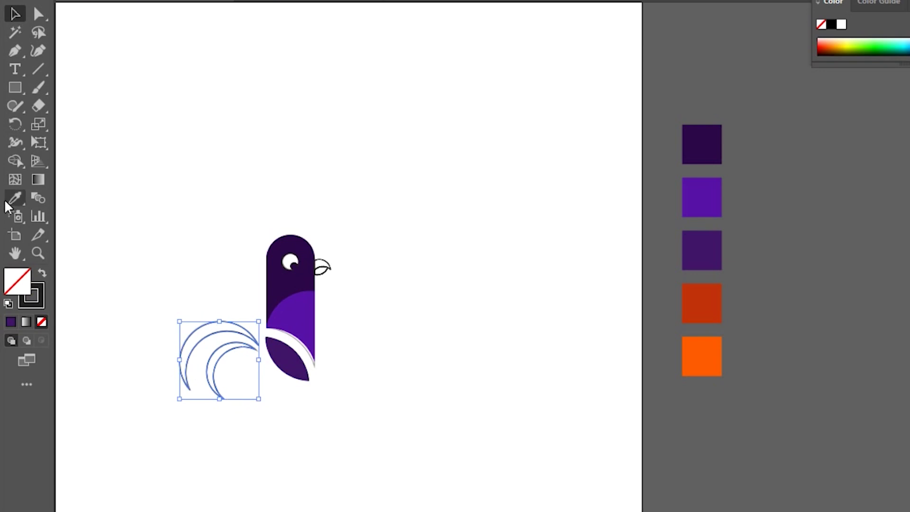
{"action": "left_click", "coordinate": [21, 200]}
{"action": "left_click", "coordinate": [712, 154]}
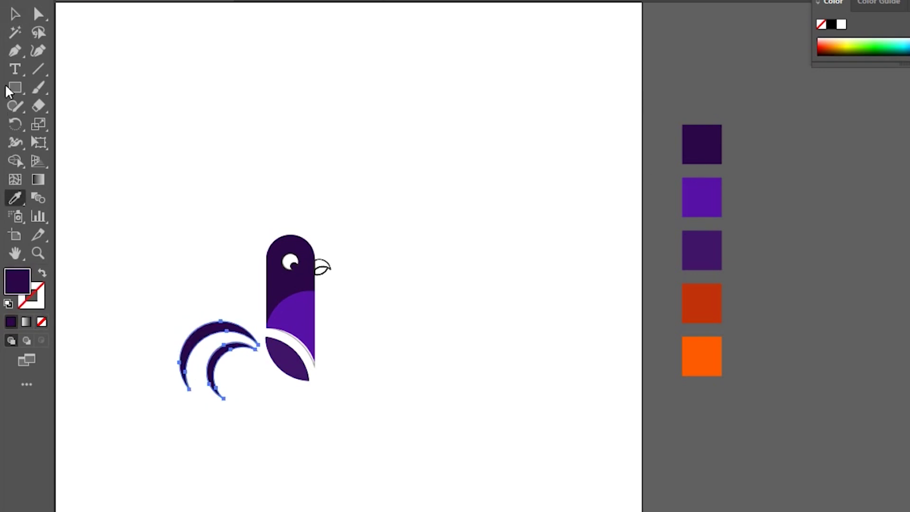
{"action": "left_click", "coordinate": [13, 15]}
- Color the upper beak with the dark red-orange swatch and the lower beak with the bright orange swatch, leaving everything deselected
{"action": "left_click", "coordinate": [320, 266]}
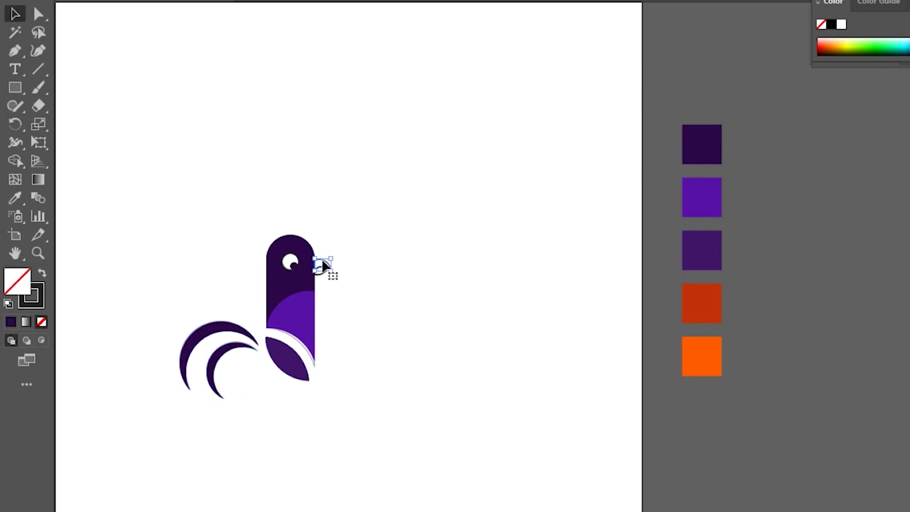
{"action": "left_click", "coordinate": [15, 198]}
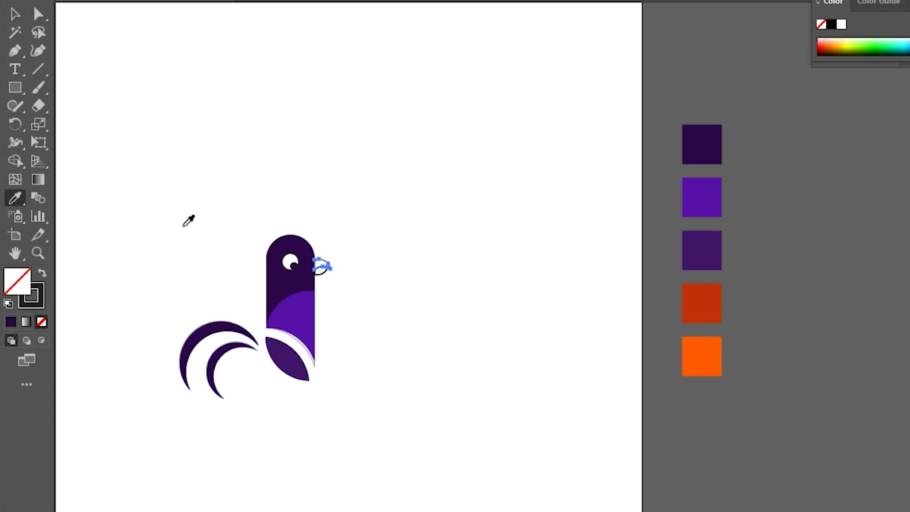
{"action": "left_click", "coordinate": [706, 320]}
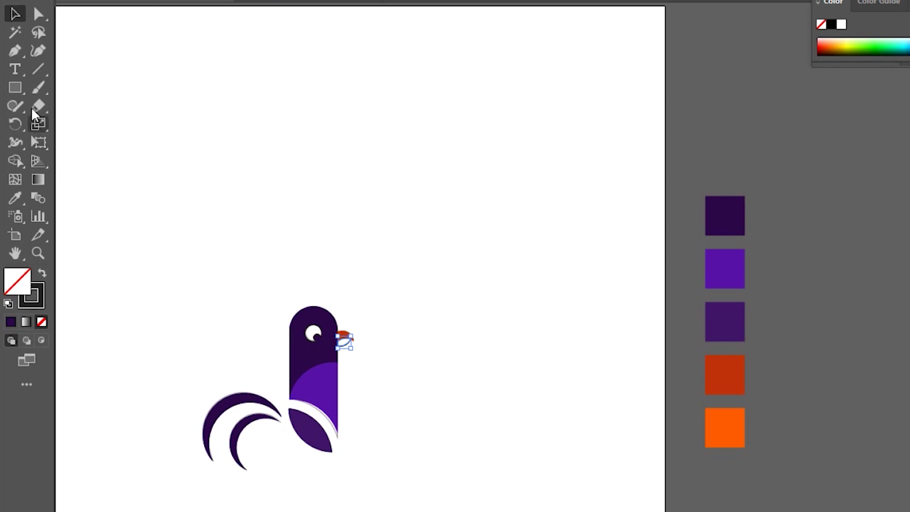
{"action": "left_click", "coordinate": [17, 196]}
{"action": "left_click", "coordinate": [717, 433]}
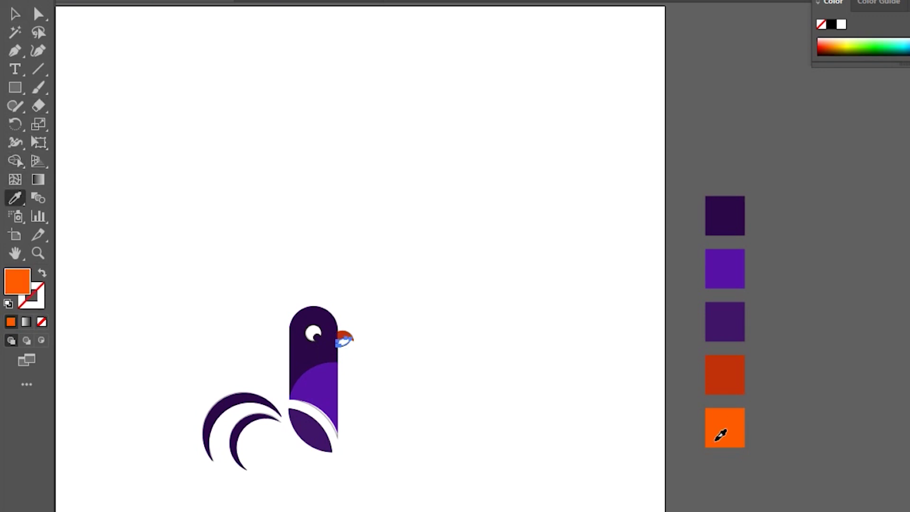
{"action": "left_click", "coordinate": [14, 13]}
{"action": "left_click", "coordinate": [254, 349]}
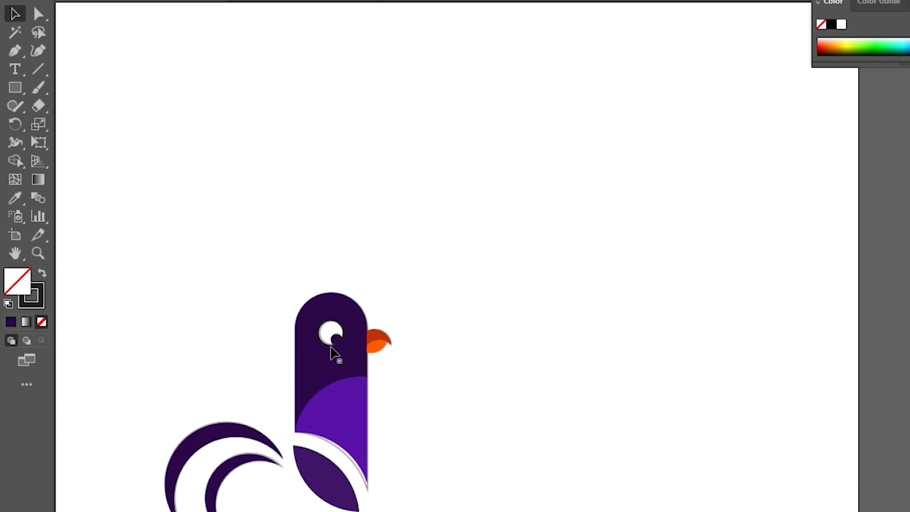
- Fill the bird's eye shape with white (FFFFFF) and leave it deselected
{"action": "left_click", "coordinate": [330, 347]}
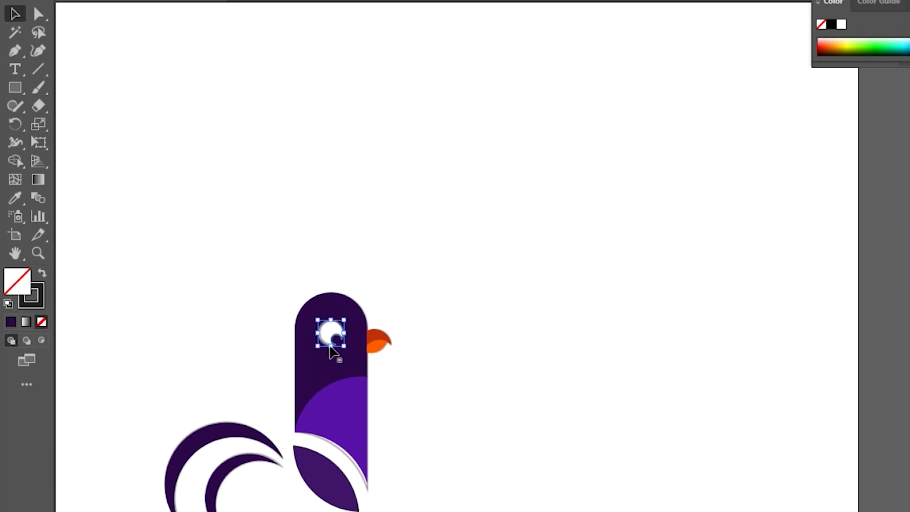
{"action": "double_click", "coordinate": [19, 286]}
{"action": "left_click", "coordinate": [699, 250]}
{"action": "left_click_drag", "start_coordinate": [699, 251], "coordinate": [650, 183]}
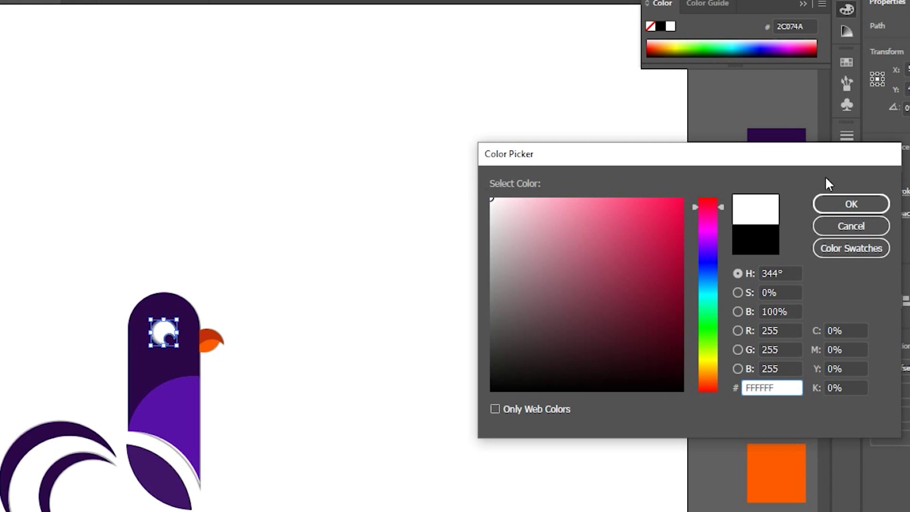
{"action": "left_click", "coordinate": [851, 204]}
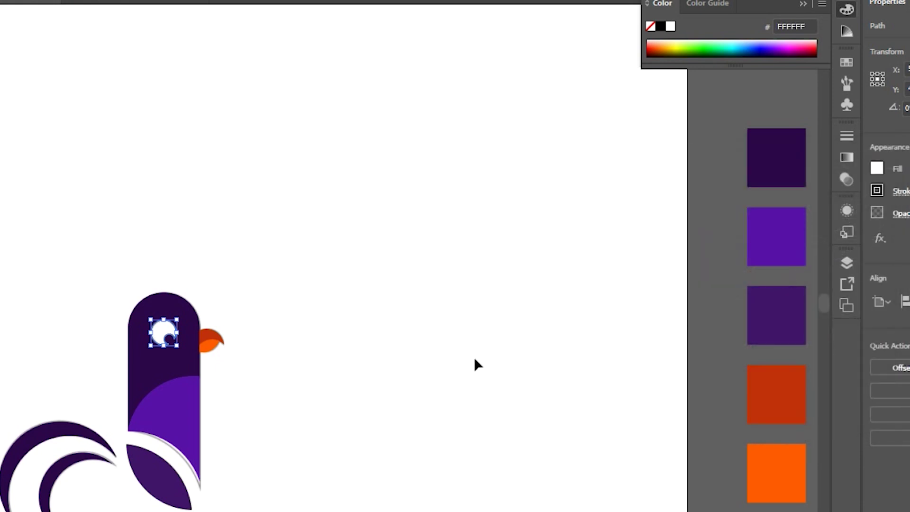
{"action": "left_click", "coordinate": [475, 363]}
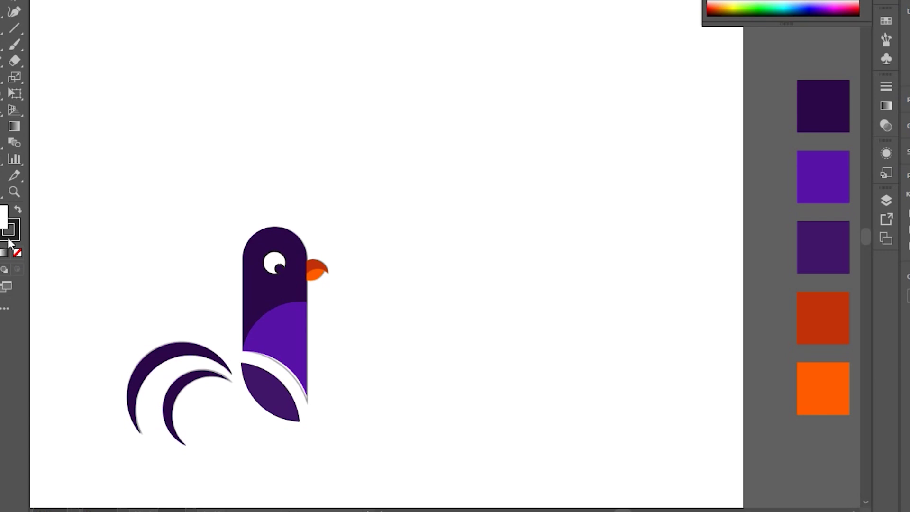
- Remove the stroke from the bird's white eye shape and deselect it
{"action": "left_click", "coordinate": [271, 272]}
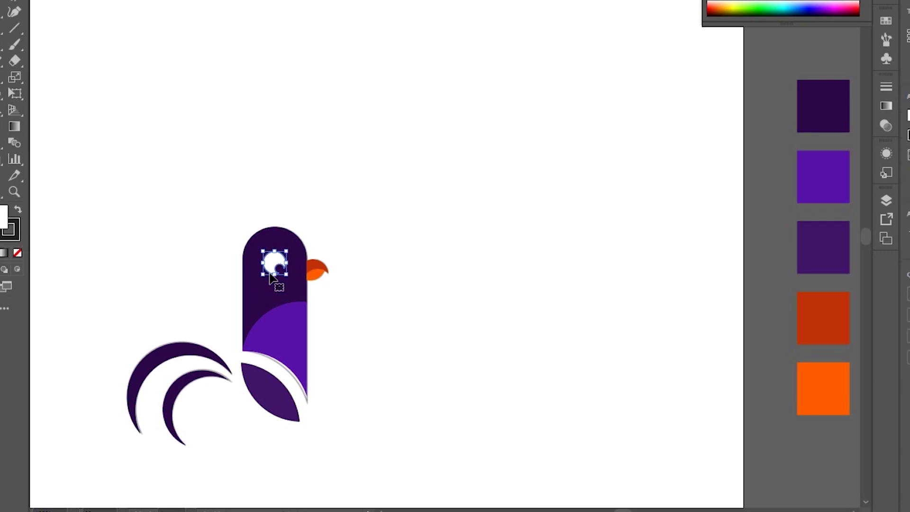
{"action": "left_click", "coordinate": [21, 254]}
{"action": "left_click", "coordinate": [450, 260]}
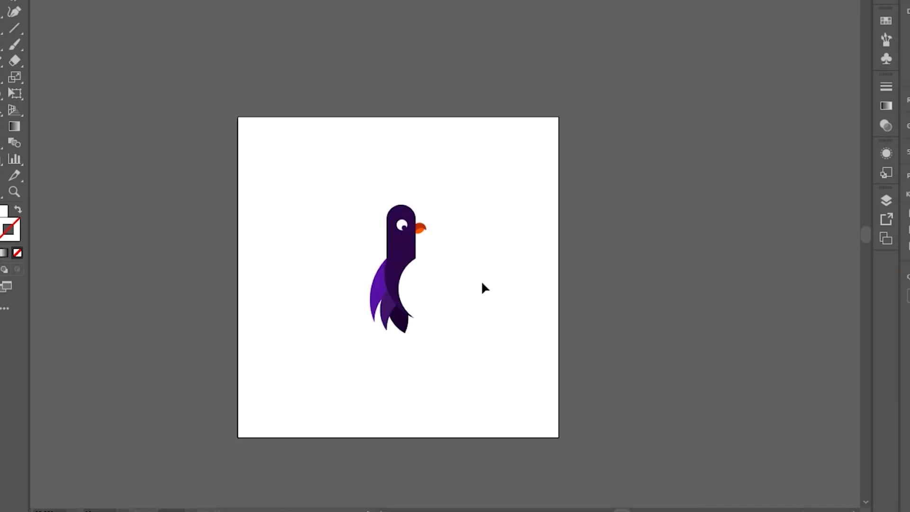
- Draw a circle about 94 px in diameter with the Ellipse tool on the empty area beside the bird's beak
{"action": "scroll", "coordinate": [368, 285], "scroll_direction": "up", "scroll_amount": 3}
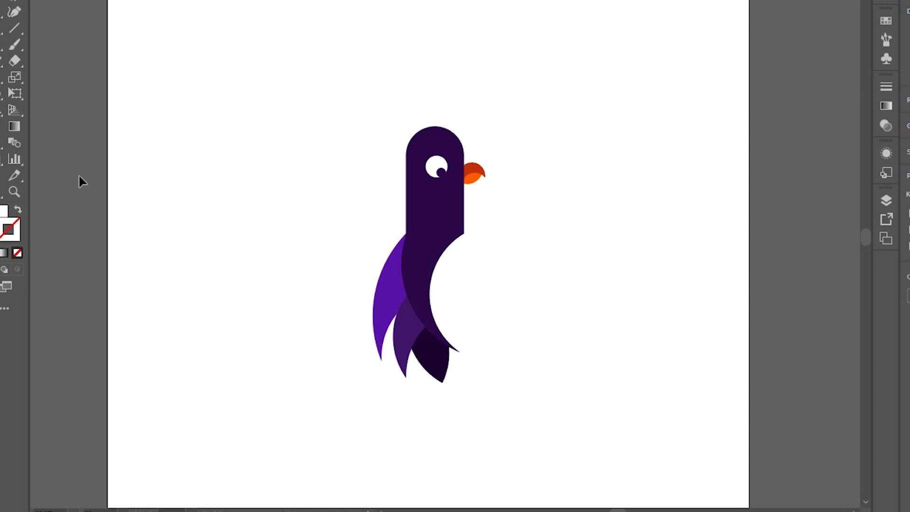
{"action": "right_click", "coordinate": [13, 139]}
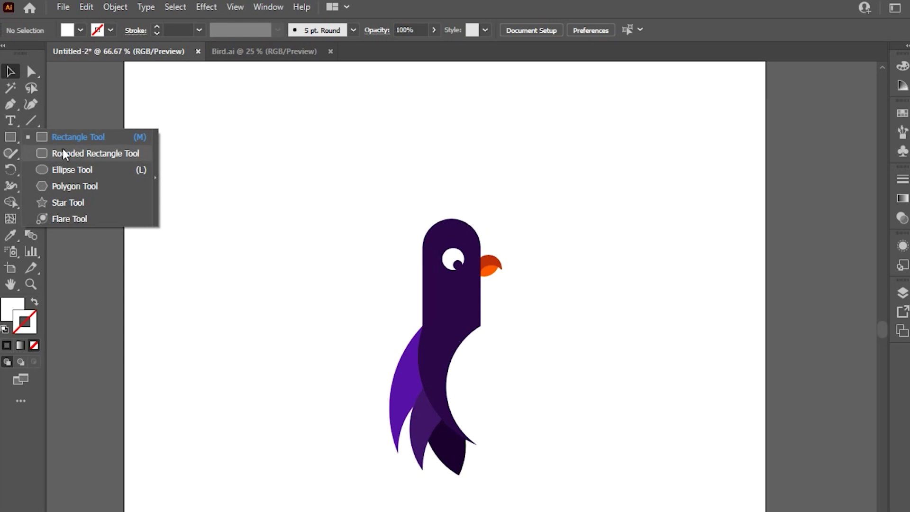
{"action": "left_click", "coordinate": [82, 171]}
{"action": "left_click_drag", "start_coordinate": [562, 242], "coordinate": [618, 298]}
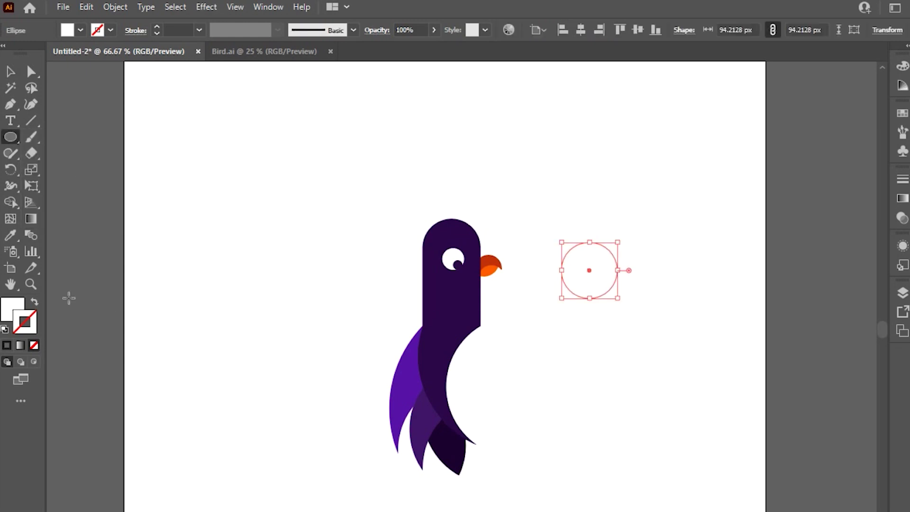
- Fill the new circle with red (FF0031)
{"action": "double_click", "coordinate": [11, 310]}
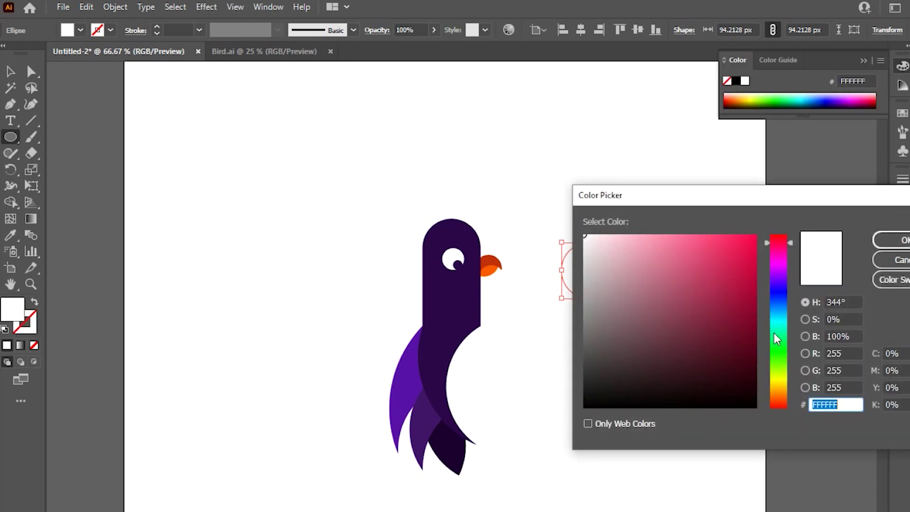
{"action": "left_click_drag", "start_coordinate": [775, 333], "coordinate": [764, 242]}
{"action": "left_click", "coordinate": [724, 228]}
{"action": "left_click", "coordinate": [849, 231]}
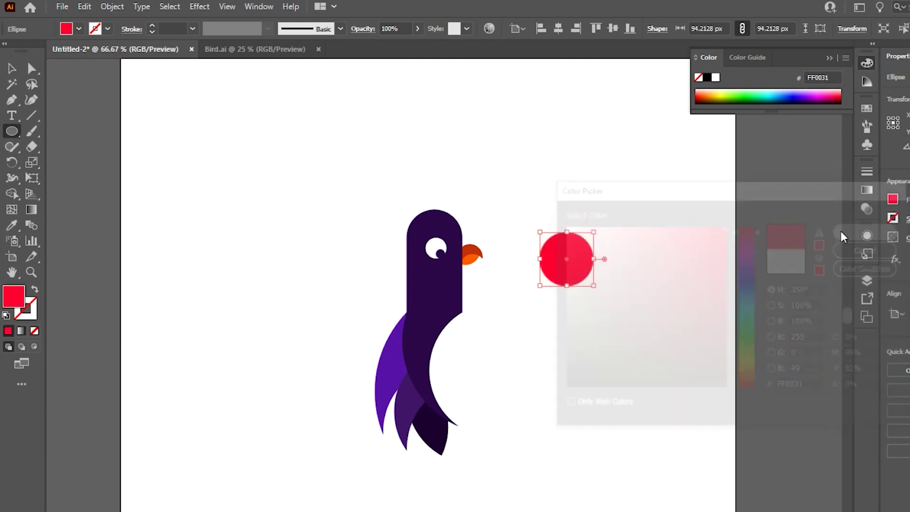
- Duplicate the red circle sideways so the two overlap, and fill the copy with blue (0049FF)
{"action": "left_click", "coordinate": [11, 69]}
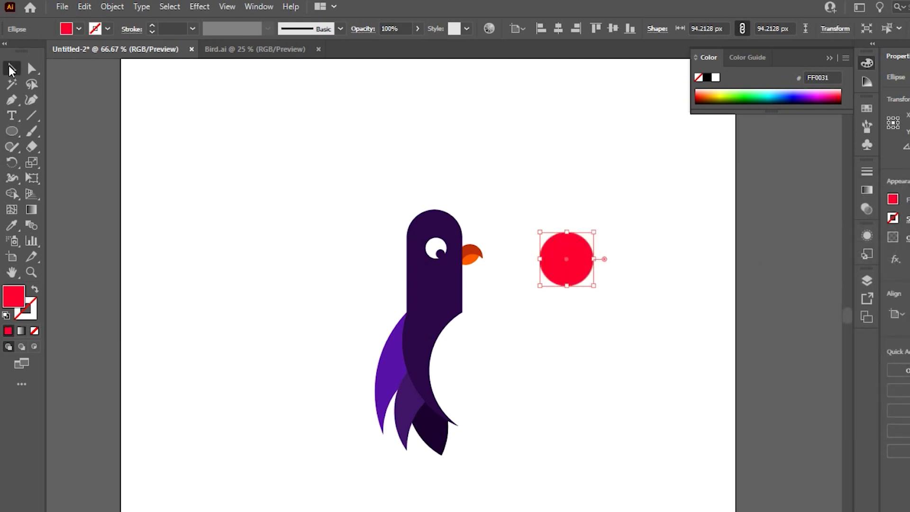
{"action": "left_click_drag", "start_coordinate": [577, 277], "coordinate": [610, 270]}
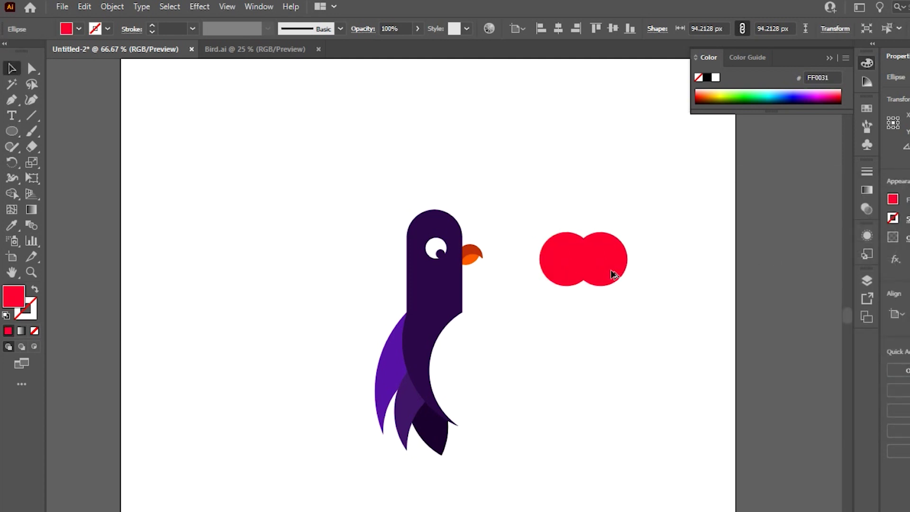
{"action": "double_click", "coordinate": [13, 296]}
{"action": "left_click", "coordinate": [751, 288]}
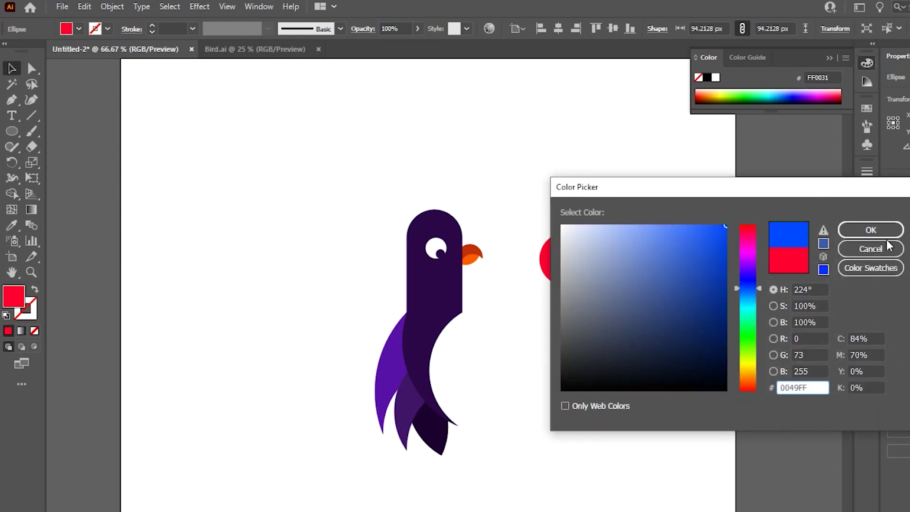
{"action": "left_click", "coordinate": [874, 230]}
{"action": "left_click", "coordinate": [653, 354]}
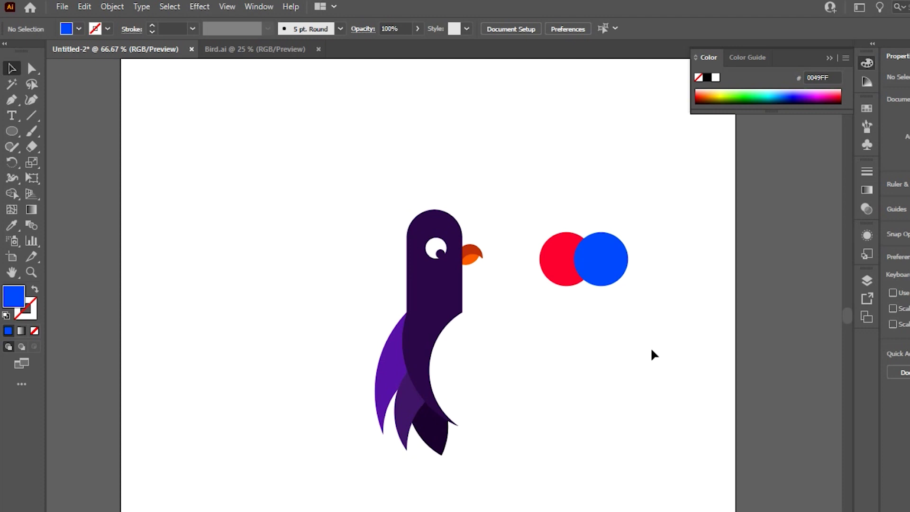
- Duplicate the overlapping red and blue circles straight below the original pair
{"action": "left_click_drag", "start_coordinate": [682, 292], "coordinate": [687, 304]}
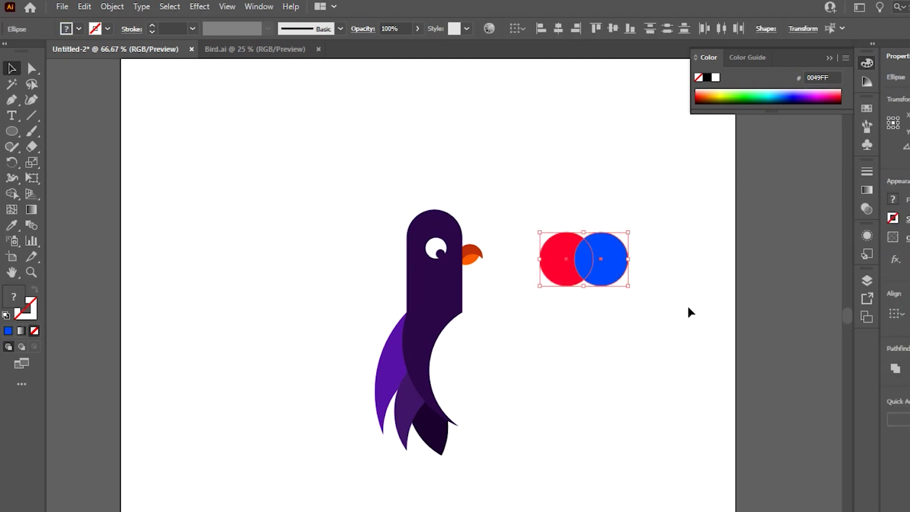
{"action": "left_click", "coordinate": [662, 335]}
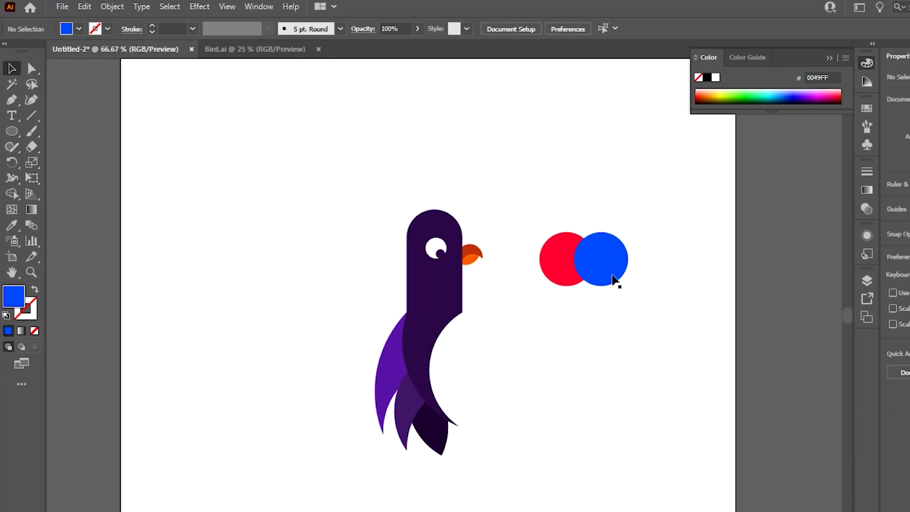
{"action": "left_click_drag", "start_coordinate": [520, 213], "coordinate": [675, 307]}
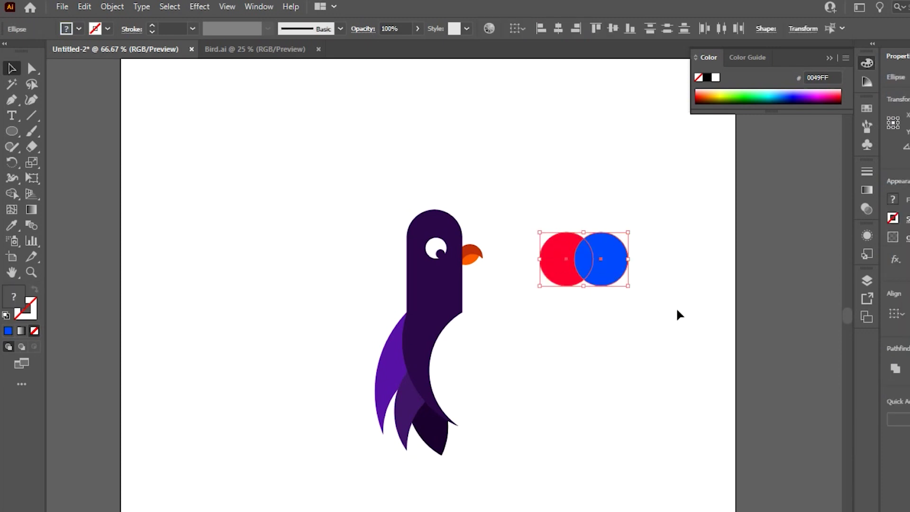
{"action": "left_click_drag", "start_coordinate": [604, 273], "coordinate": [605, 355]}
{"action": "left_click", "coordinate": [695, 360]}
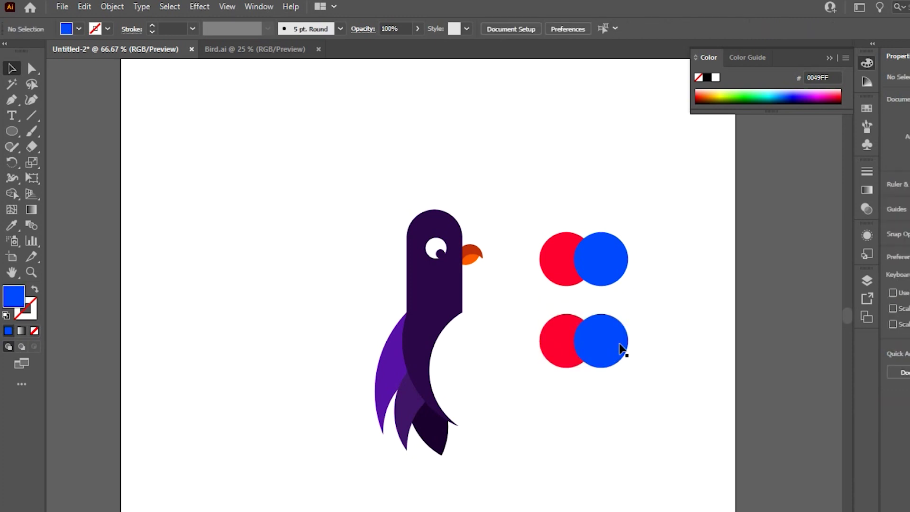
- Apply Offset Path to the lower blue circle with a 10 px offset and miter joins
{"action": "left_click", "coordinate": [619, 350]}
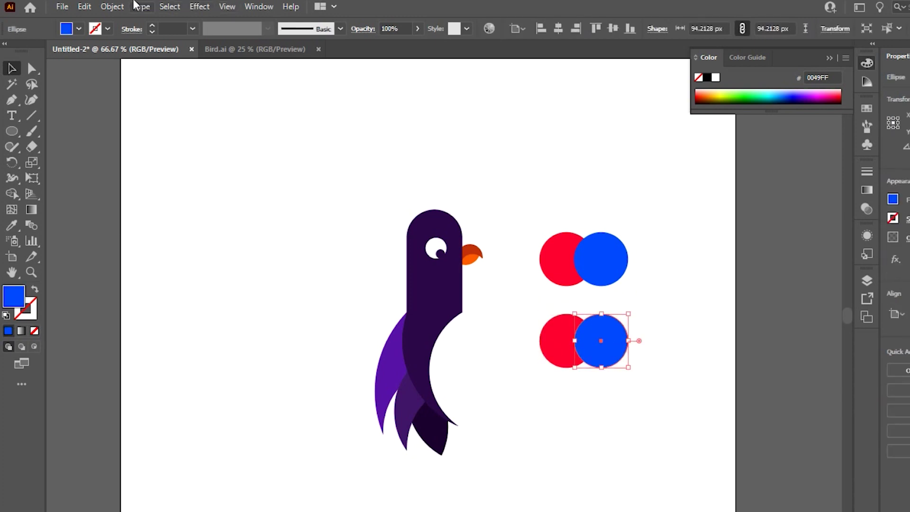
{"action": "left_click", "coordinate": [112, 6]}
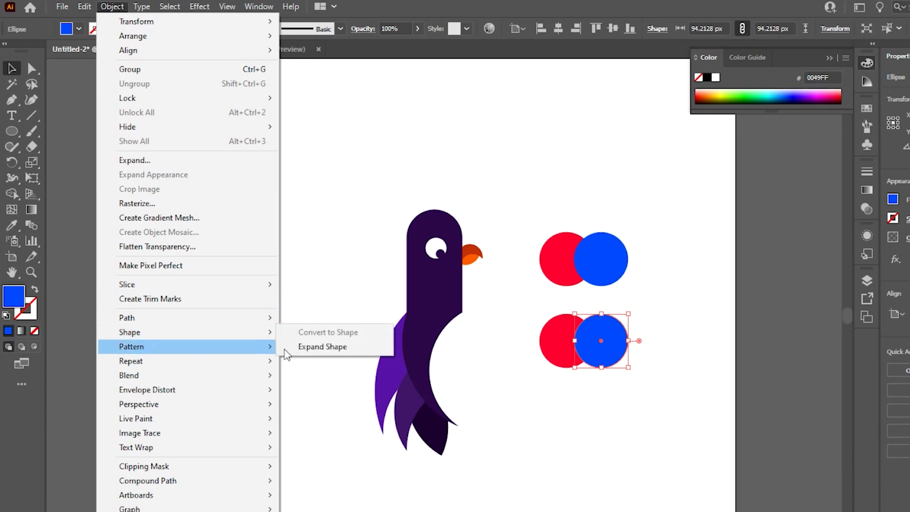
{"action": "mouse_move", "coordinate": [279, 324]}
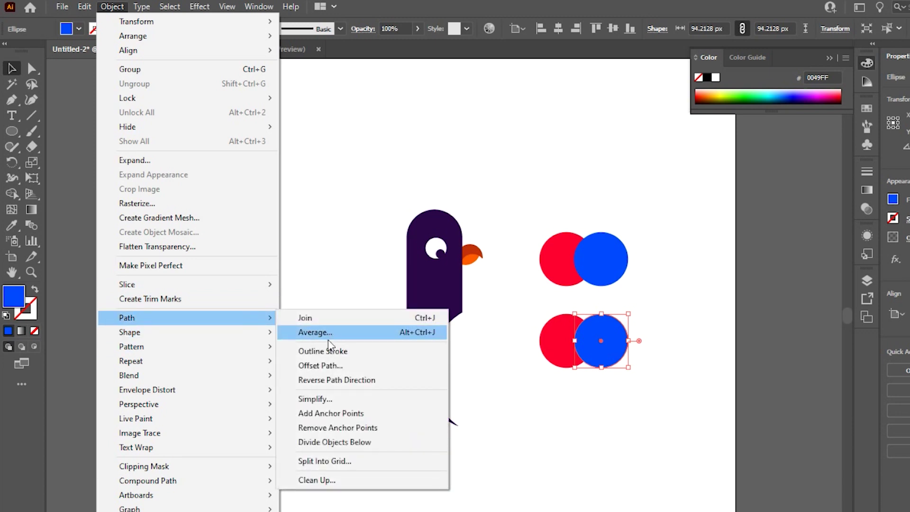
{"action": "left_click", "coordinate": [322, 366]}
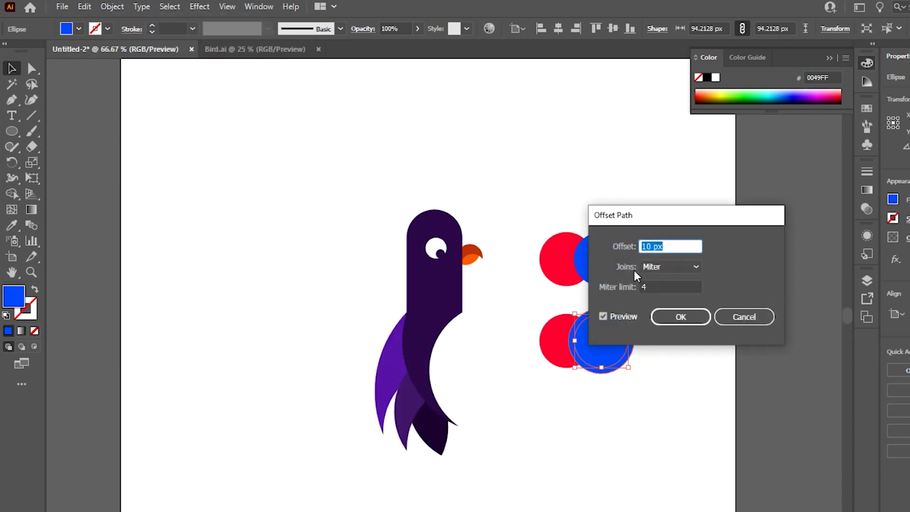
{"action": "left_click_drag", "start_coordinate": [659, 219], "coordinate": [730, 221]}
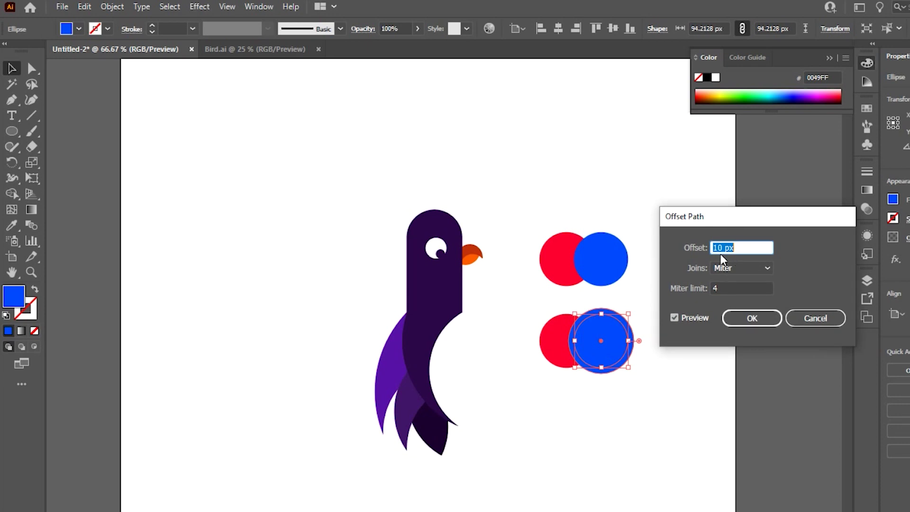
{"action": "left_click", "coordinate": [757, 319]}
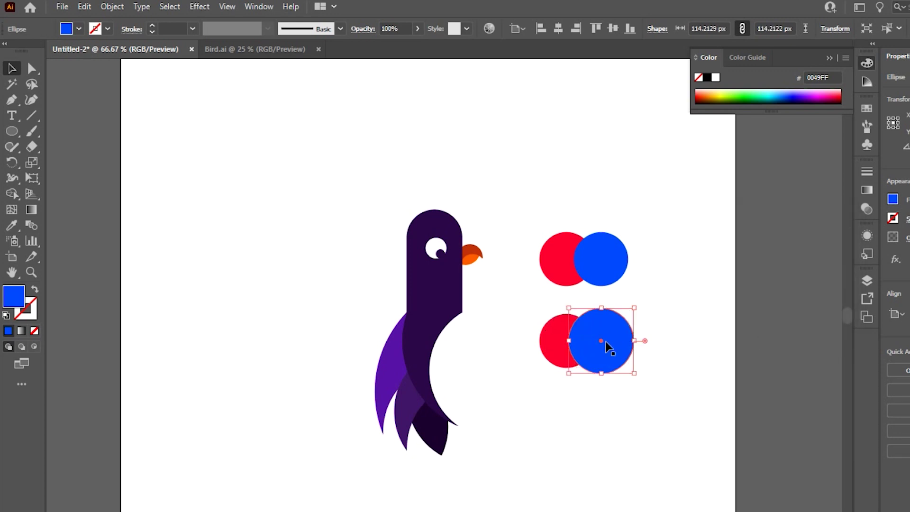
- Subtract the enlarged blue offset circle and its overlap from the lower red circle with the Shape Builder tool
{"action": "left_click", "coordinate": [551, 345], "text": "shift"}
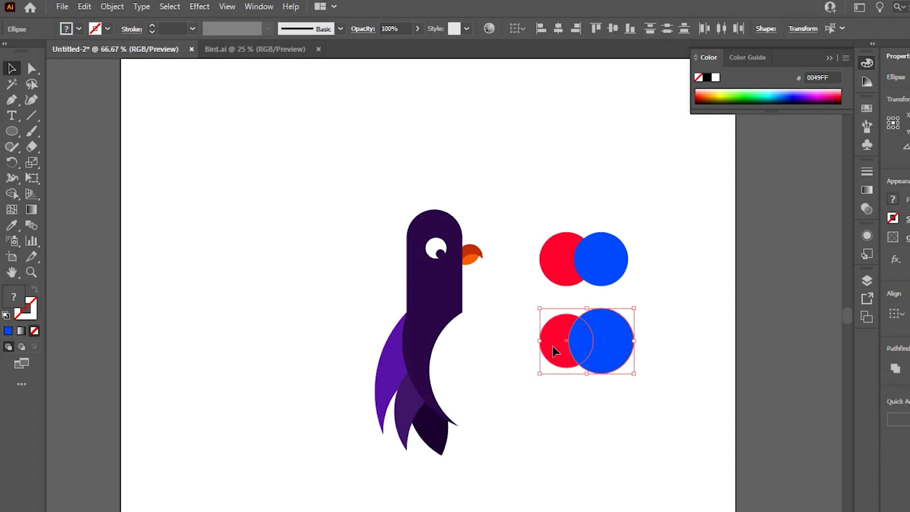
{"action": "left_click", "coordinate": [12, 197]}
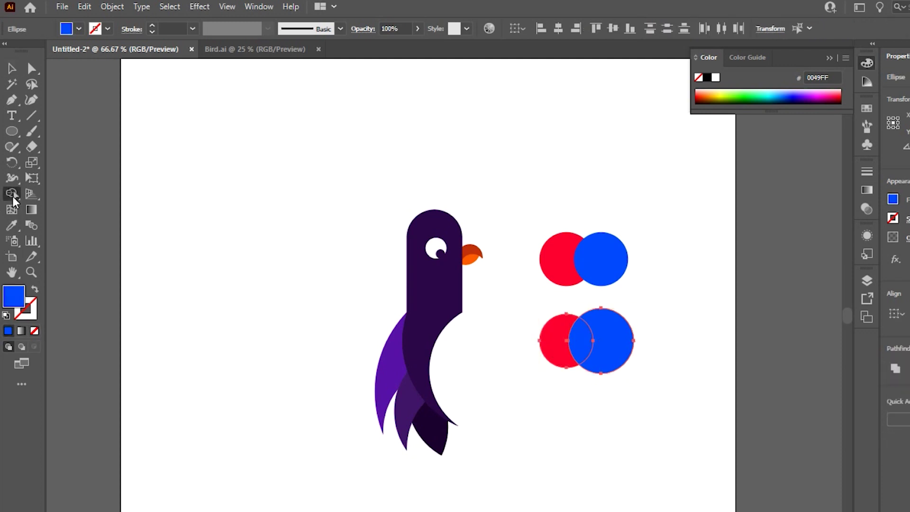
{"action": "left_click_drag", "start_coordinate": [618, 354], "coordinate": [590, 351]}
{"action": "left_click", "coordinate": [12, 68]}
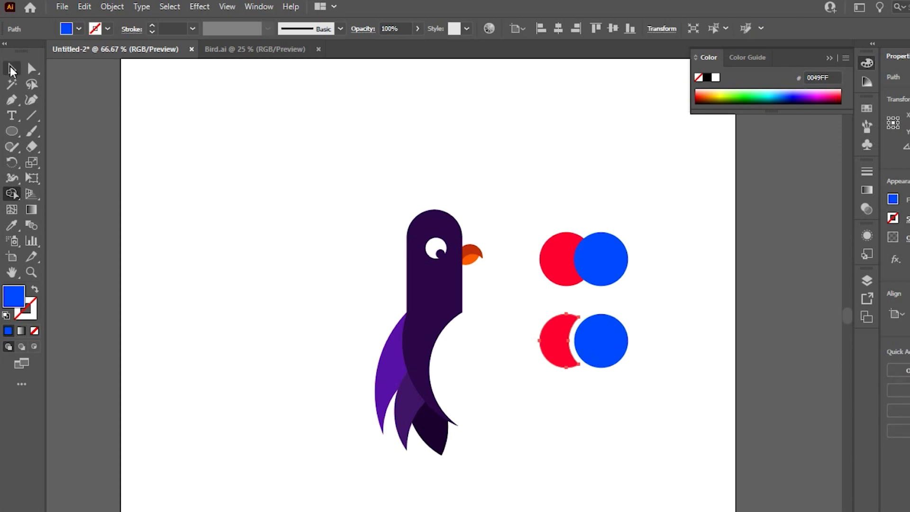
{"action": "left_click", "coordinate": [162, 160]}
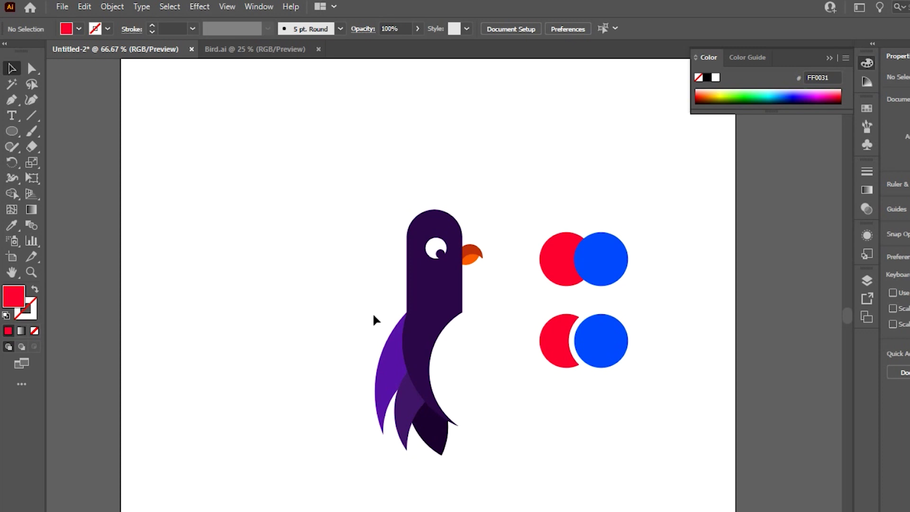
- Ungroup the bird artwork into separate shapes and deselect everything
{"action": "left_click", "coordinate": [445, 305]}
{"action": "right_click", "coordinate": [442, 295]}
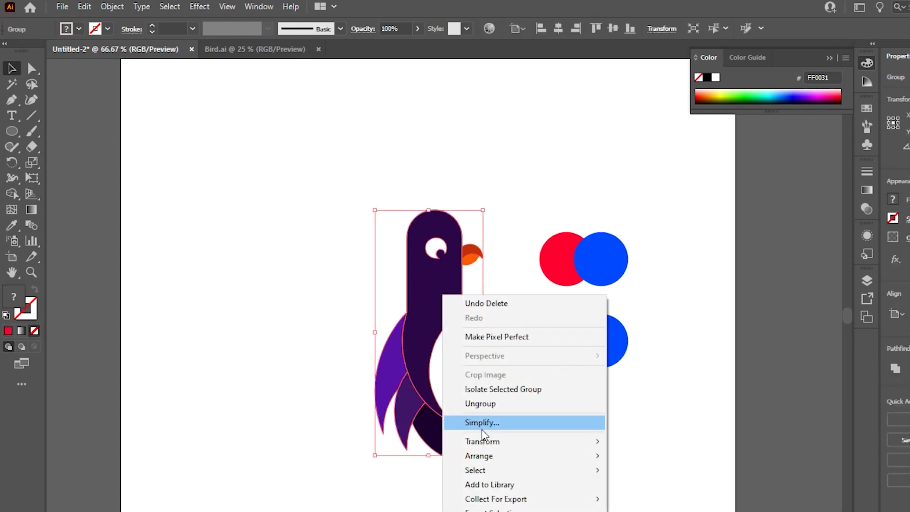
{"action": "left_click", "coordinate": [467, 404]}
{"action": "left_click", "coordinate": [548, 416]}
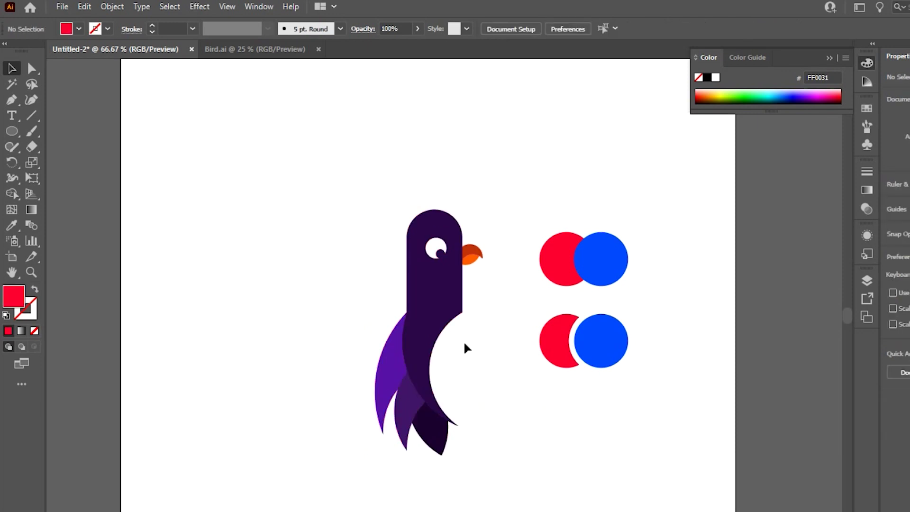
- Apply Offset Path to the bird's dark purple head-and-body shape with a 10 px offset and miter joins
{"action": "left_click", "coordinate": [438, 315]}
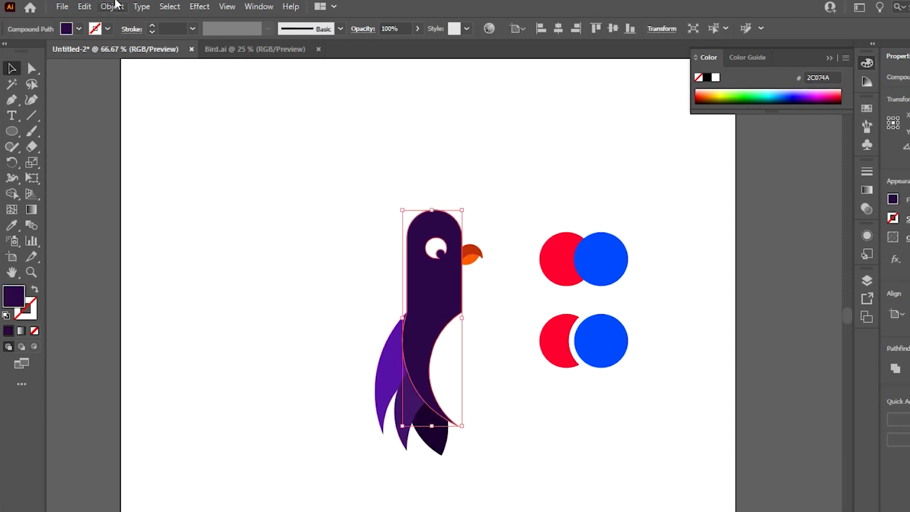
{"action": "left_click", "coordinate": [115, 6]}
{"action": "mouse_move", "coordinate": [187, 317]}
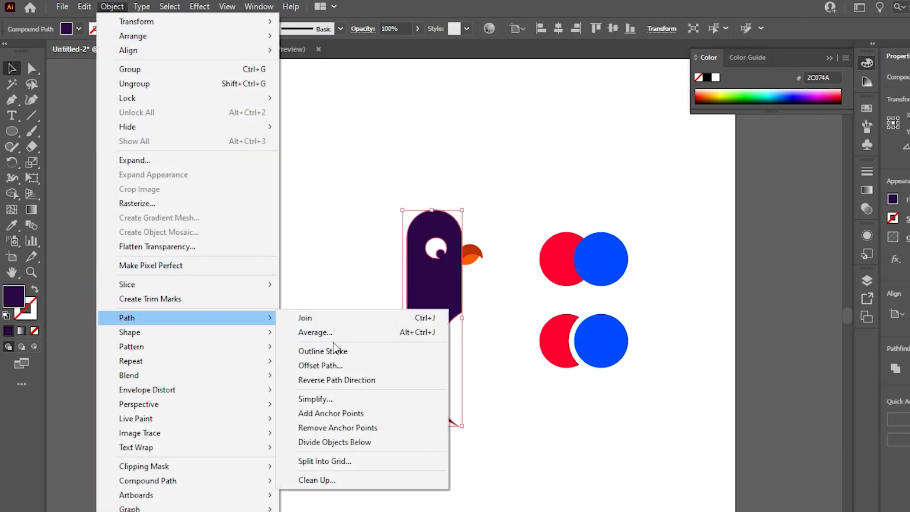
{"action": "left_click", "coordinate": [321, 365]}
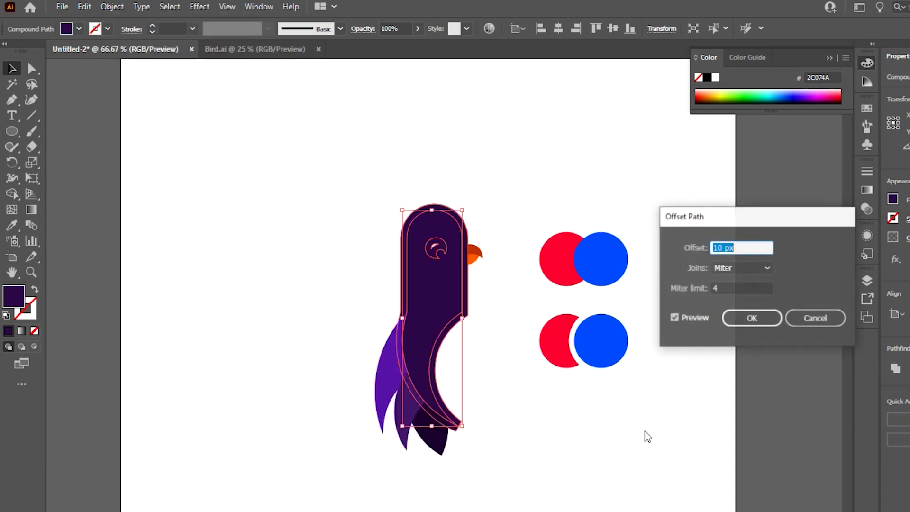
{"action": "left_click", "coordinate": [758, 318]}
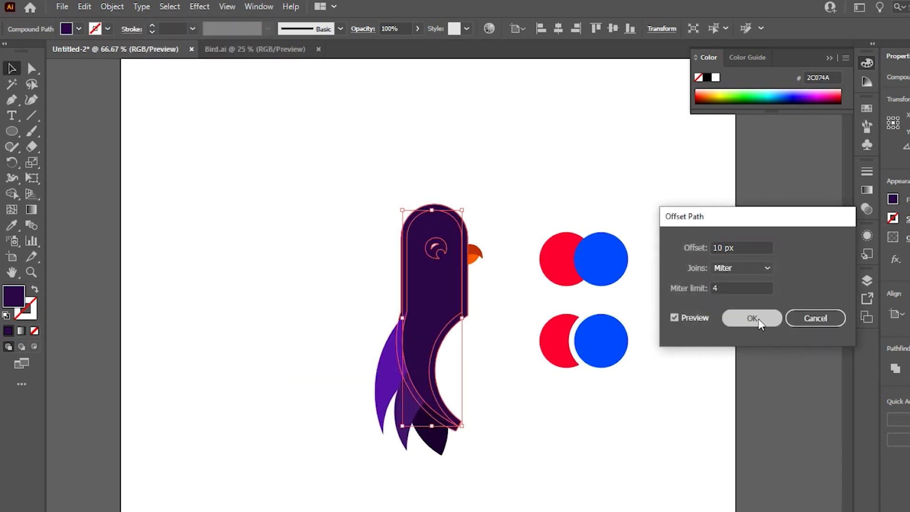
- Subtract the enlarged body offset and its overlaps from the three tail feathers with the Shape Builder tool and deselect everything
{"action": "left_click", "coordinate": [391, 370], "text": "shift"}
{"action": "left_click", "coordinate": [416, 421], "text": "shift"}
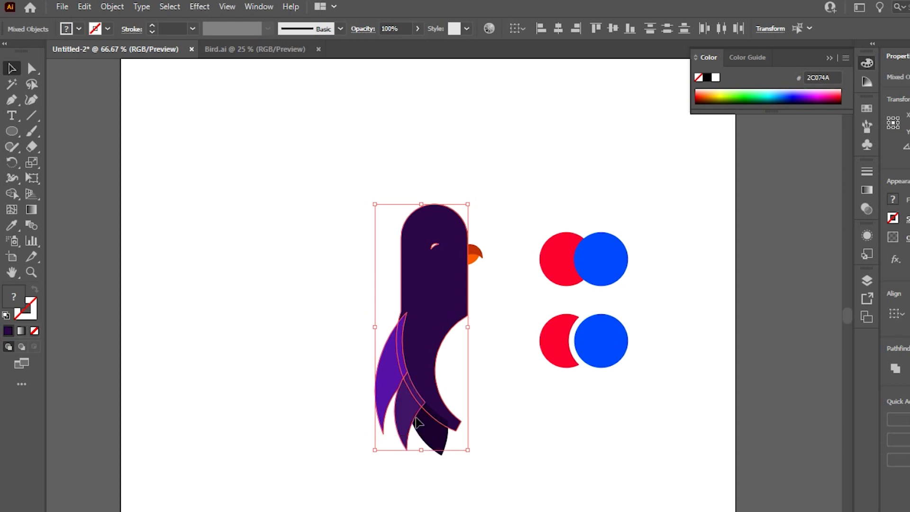
{"action": "left_click", "coordinate": [434, 438], "text": "shift"}
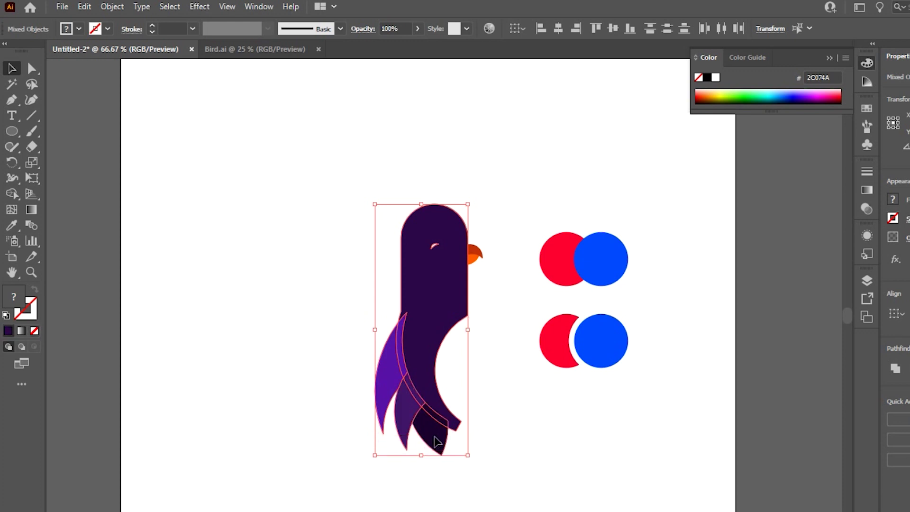
{"action": "left_click", "coordinate": [15, 194]}
{"action": "key", "text": "ctrl+plus"}
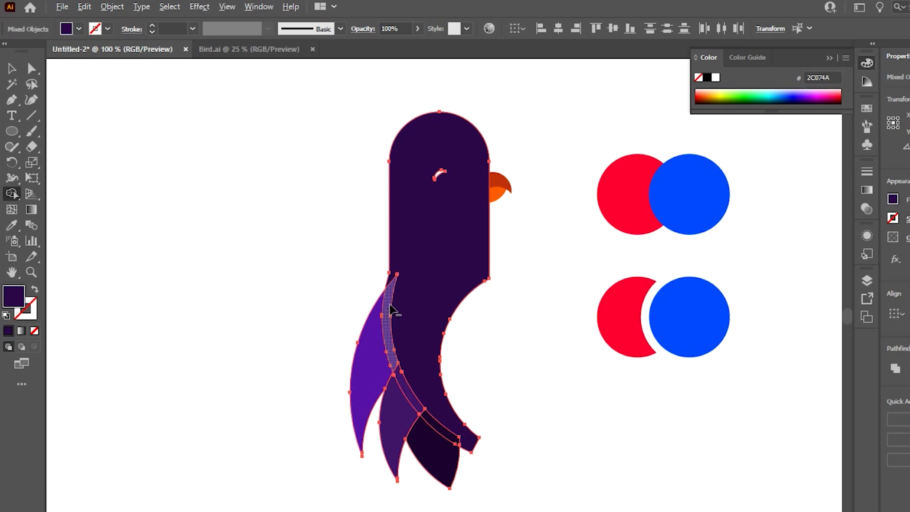
{"action": "mouse_move", "coordinate": [390, 310]}
{"action": "left_mouse_down"}
{"action": "mouse_move", "coordinate": [399, 371]}
{"action": "mouse_move", "coordinate": [439, 421]}
{"action": "left_mouse_up"}
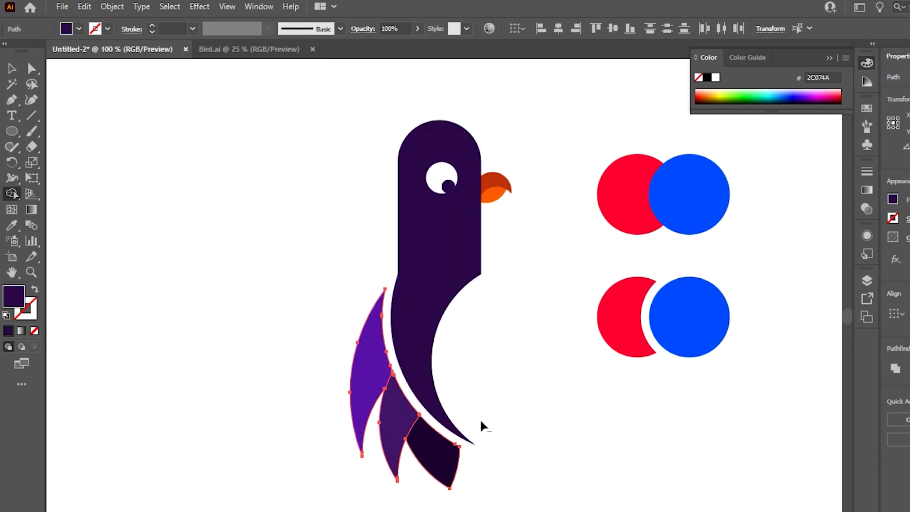
{"action": "left_click", "coordinate": [11, 68]}
{"action": "left_click", "coordinate": [175, 236]}
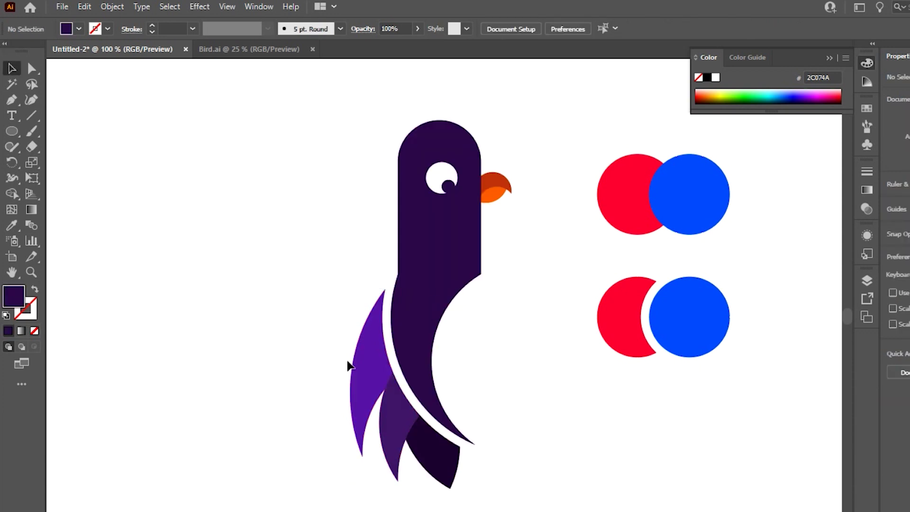
- Apply Offset Path to the middle purple tail feather with a 10 px offset and miter joins
{"action": "left_click", "coordinate": [384, 433]}
{"action": "left_click", "coordinate": [110, 7]}
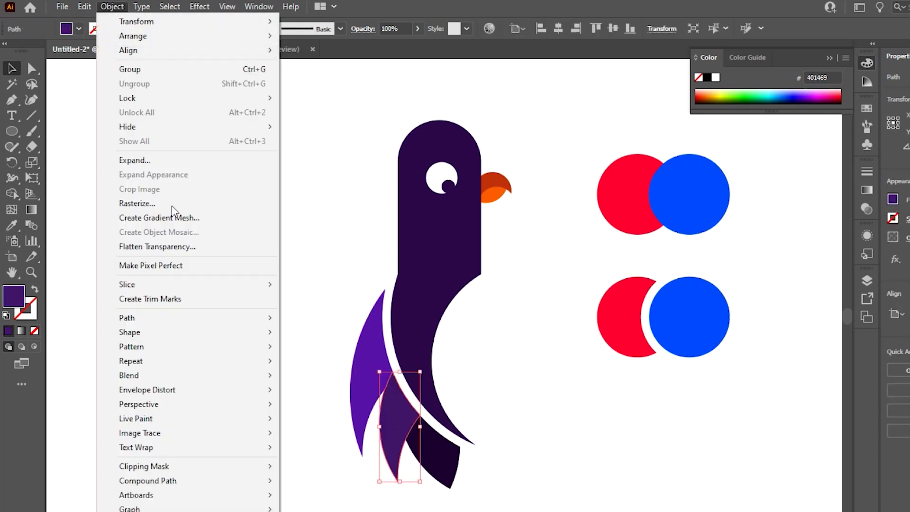
{"action": "mouse_move", "coordinate": [188, 319]}
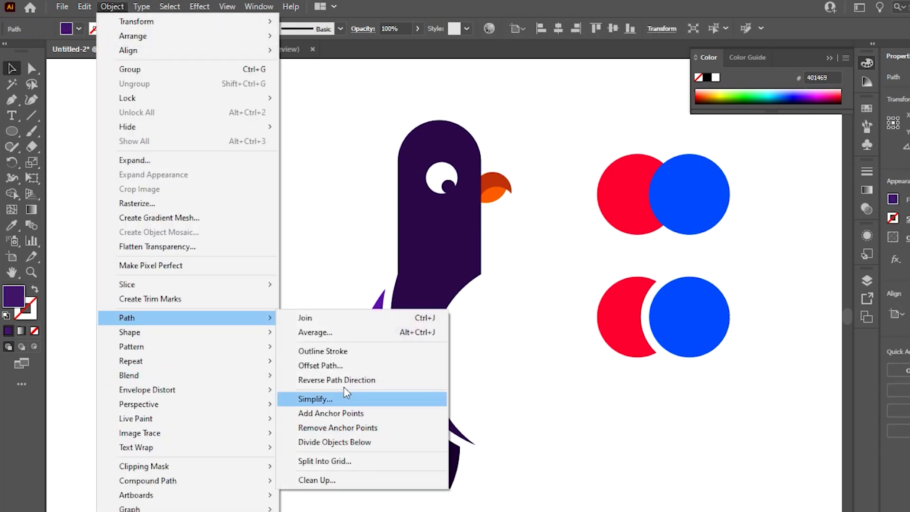
{"action": "left_click", "coordinate": [332, 366]}
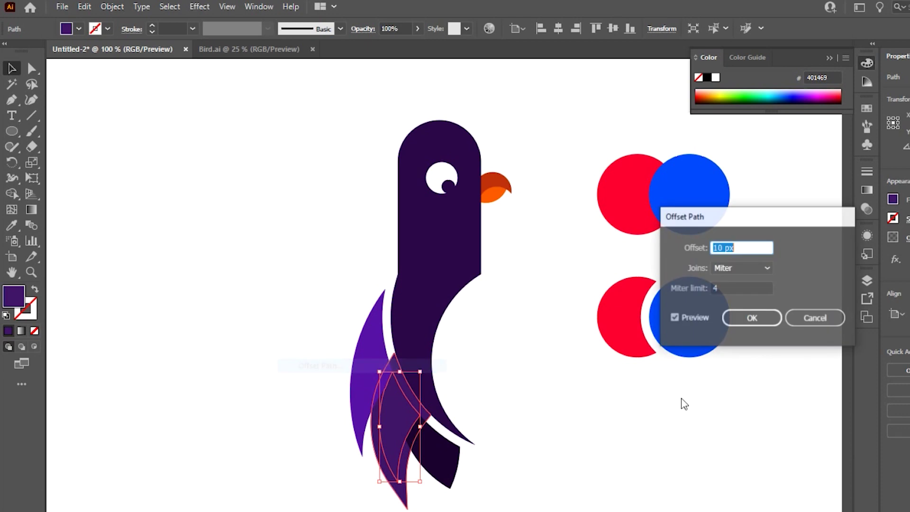
{"action": "left_click", "coordinate": [742, 327]}
- Subtract the middle feather's offset shape and its overlap from the light purple outer feather with the Shape Builder tool
{"action": "left_click", "coordinate": [371, 334], "text": "shift"}
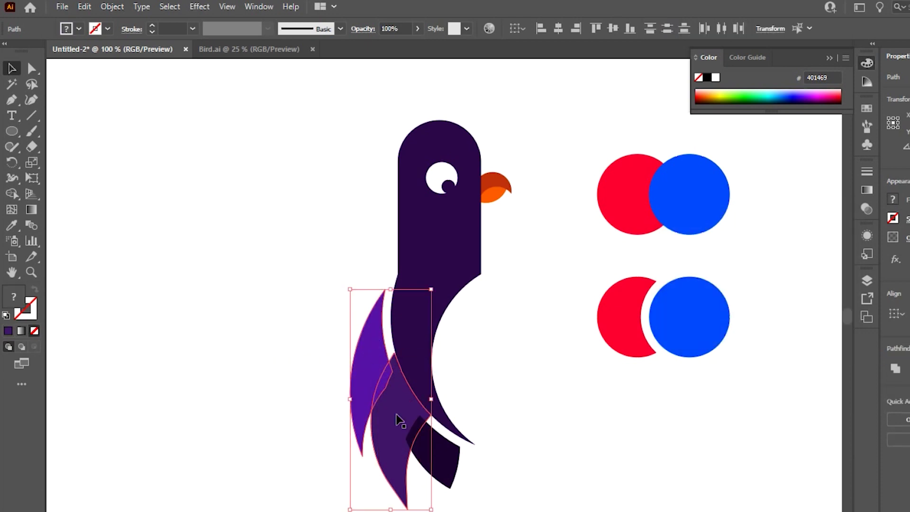
{"action": "left_click", "coordinate": [12, 194]}
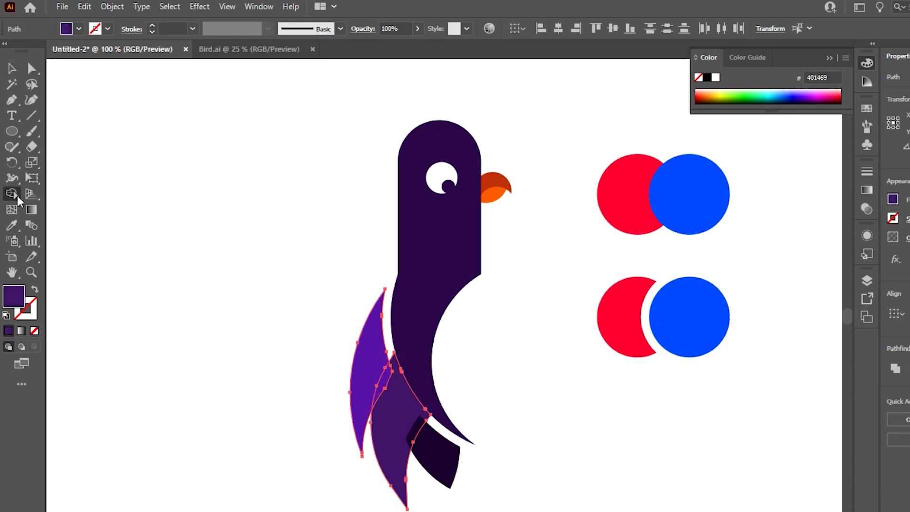
{"action": "left_click", "coordinate": [387, 383]}
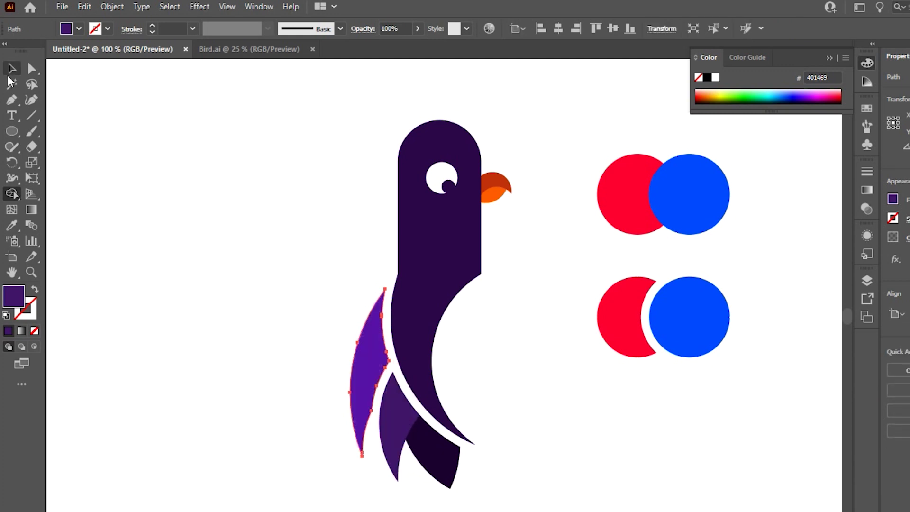
{"action": "left_click", "coordinate": [11, 68]}
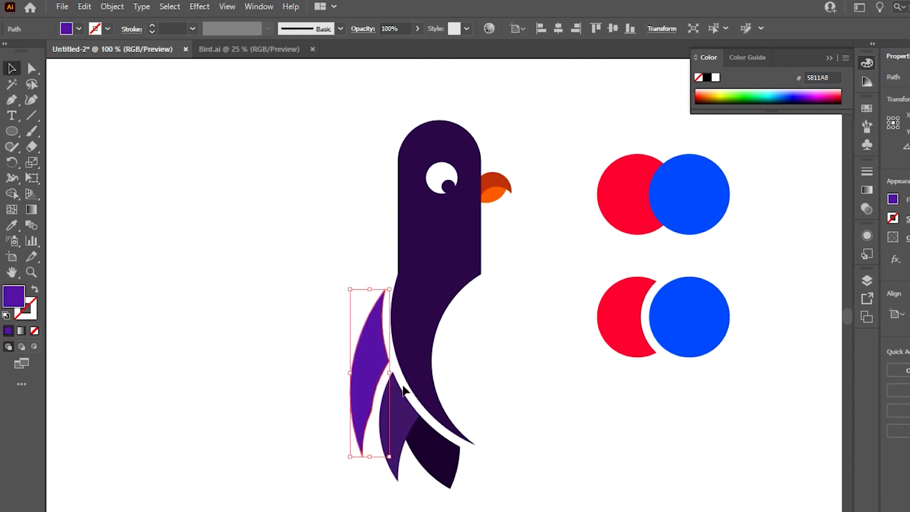
- Apply Offset Path to the darkest tail feather with a 10 px offset and miter joins
{"action": "left_click", "coordinate": [439, 462]}
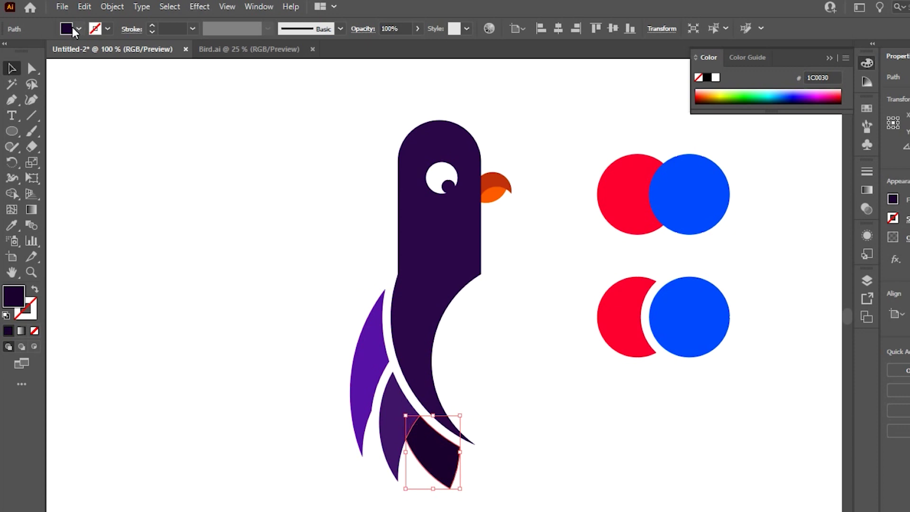
{"action": "left_click", "coordinate": [111, 7]}
{"action": "mouse_move", "coordinate": [171, 320]}
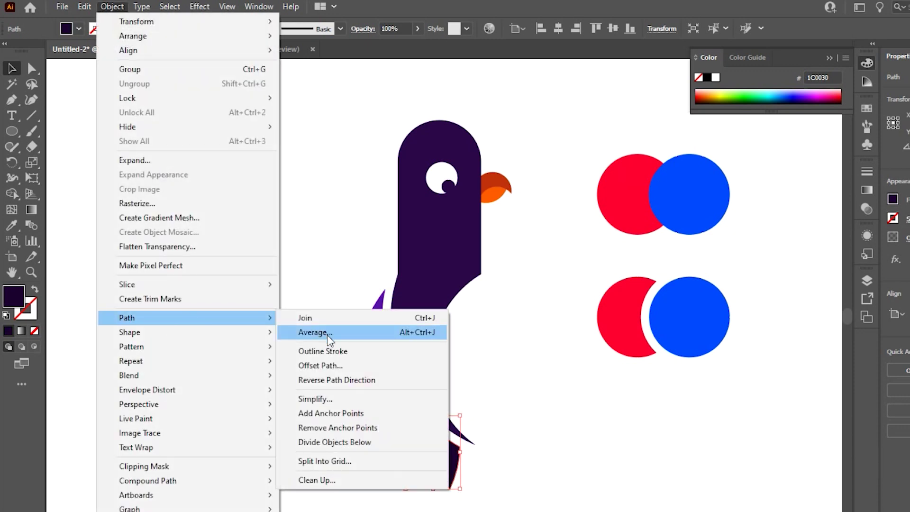
{"action": "left_click", "coordinate": [321, 365]}
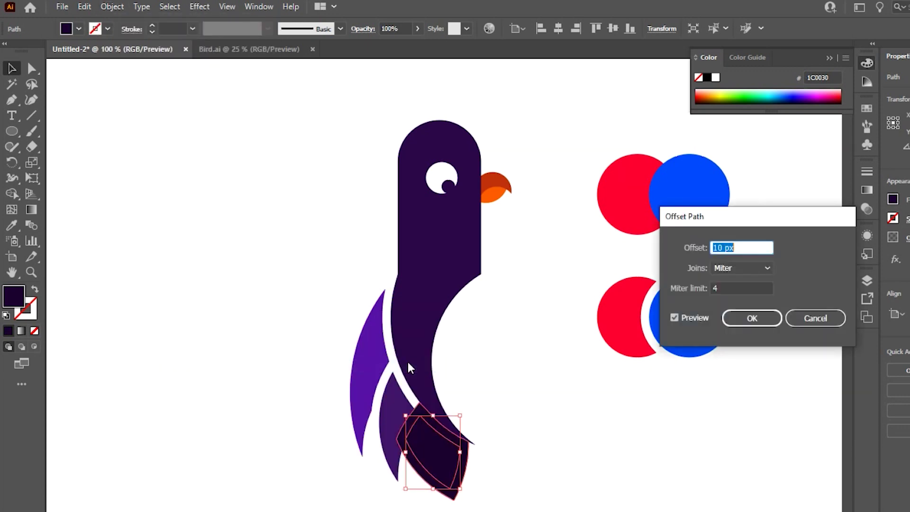
{"action": "left_click", "coordinate": [758, 320]}
- Subtract the darkest feather's offset shape and its overlap from the middle feather with the Shape Builder tool and deselect everything
{"action": "left_click", "coordinate": [388, 421], "text": "shift"}
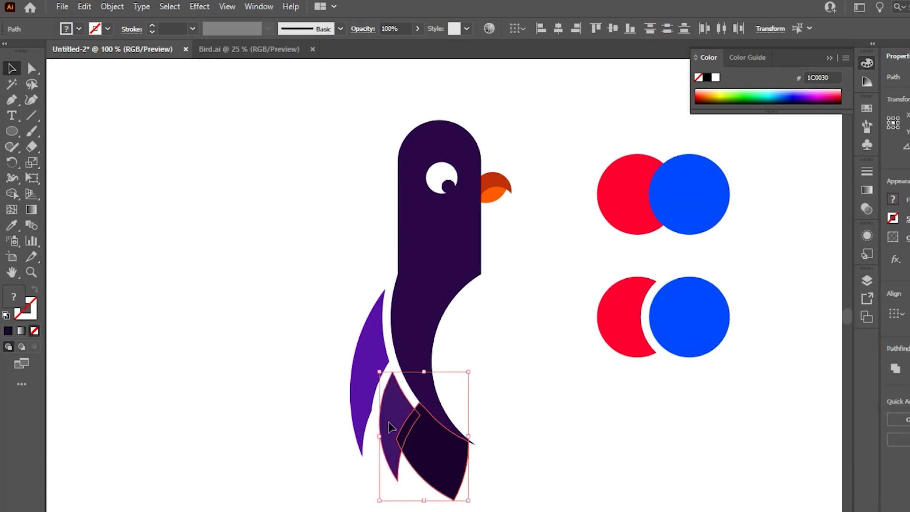
{"action": "left_click", "coordinate": [13, 193]}
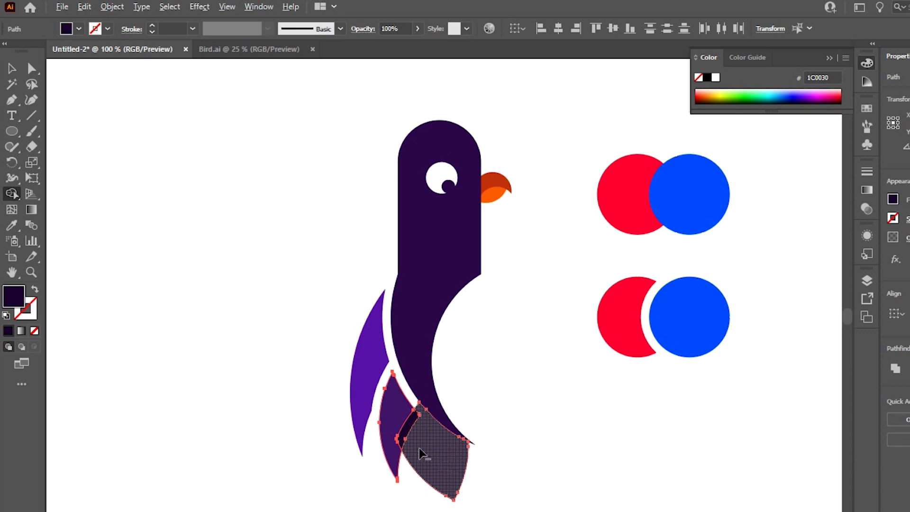
{"action": "left_click", "coordinate": [408, 423]}
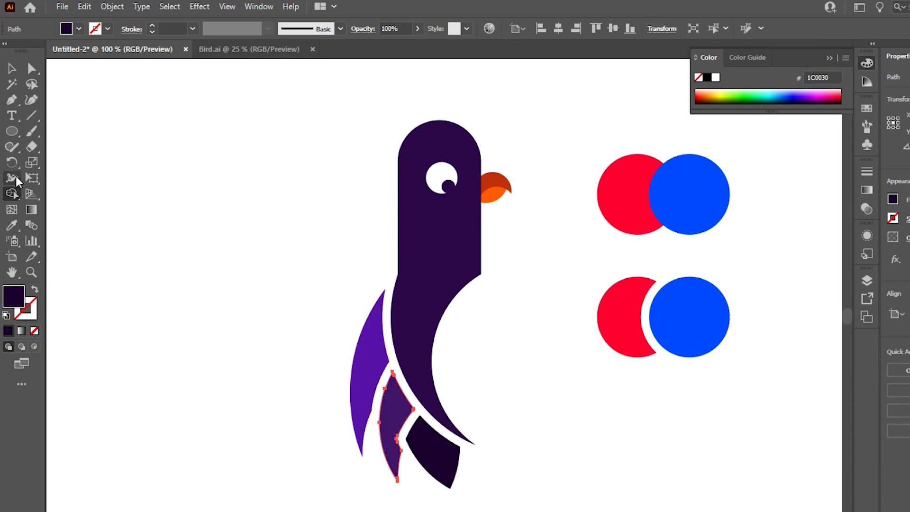
{"action": "left_click", "coordinate": [12, 68]}
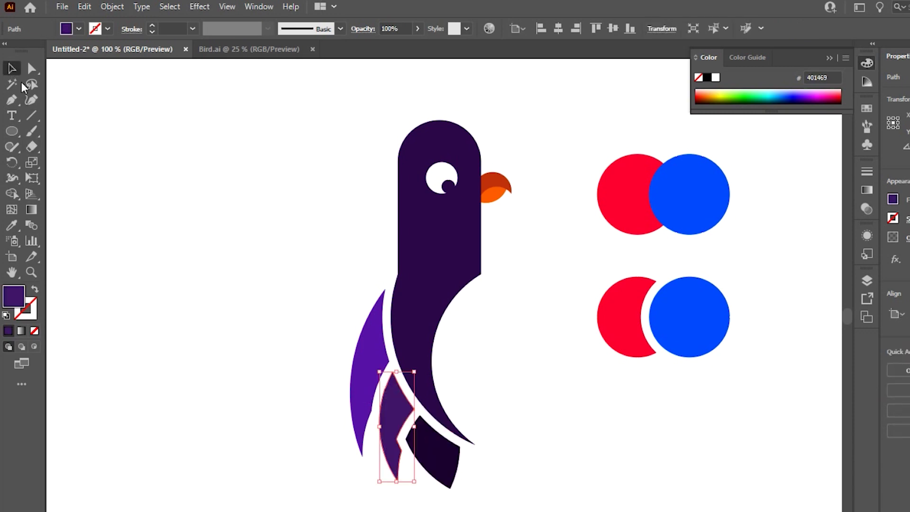
{"action": "left_click", "coordinate": [234, 261]}
{"action": "left_click_drag", "start_coordinate": [540, 347], "coordinate": [490, 376]}
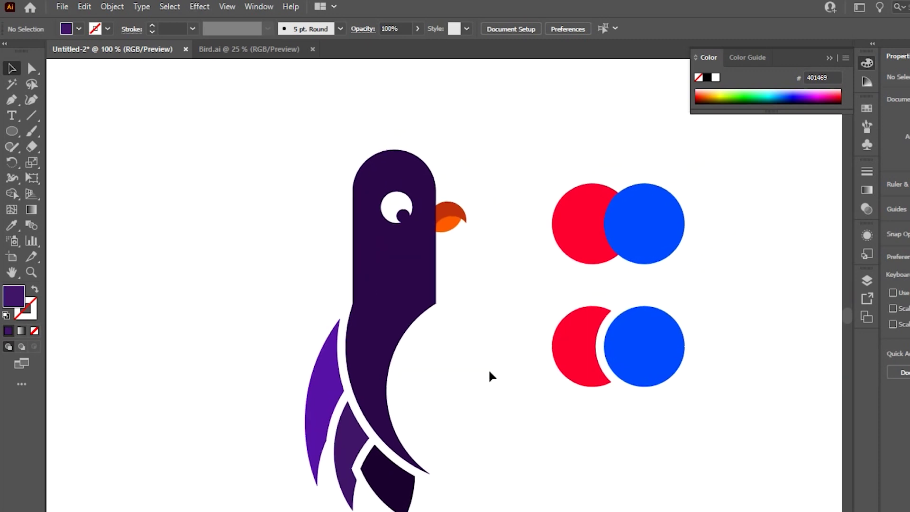